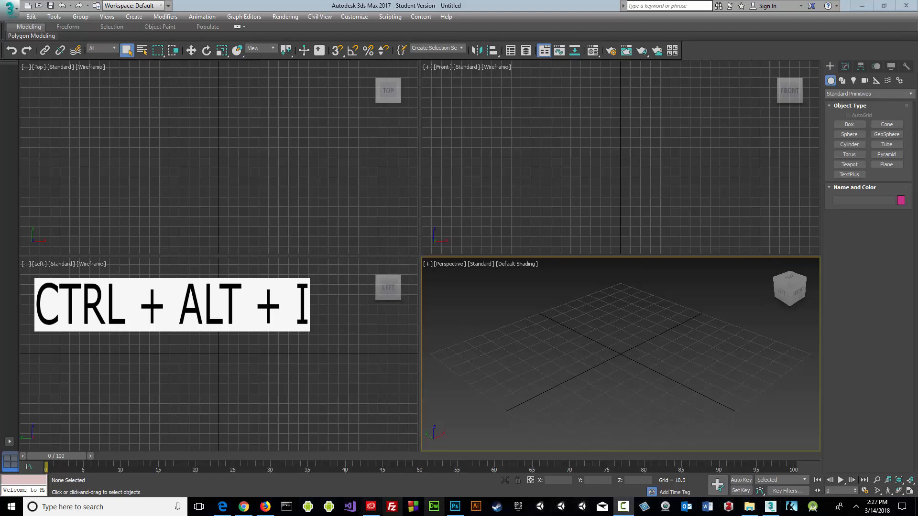
Switch to Photoshop, open the recent file fire_extinguisher_reference.psd and bring up its Image Size settings.
{"action": "left_click", "coordinate": [455, 507]}
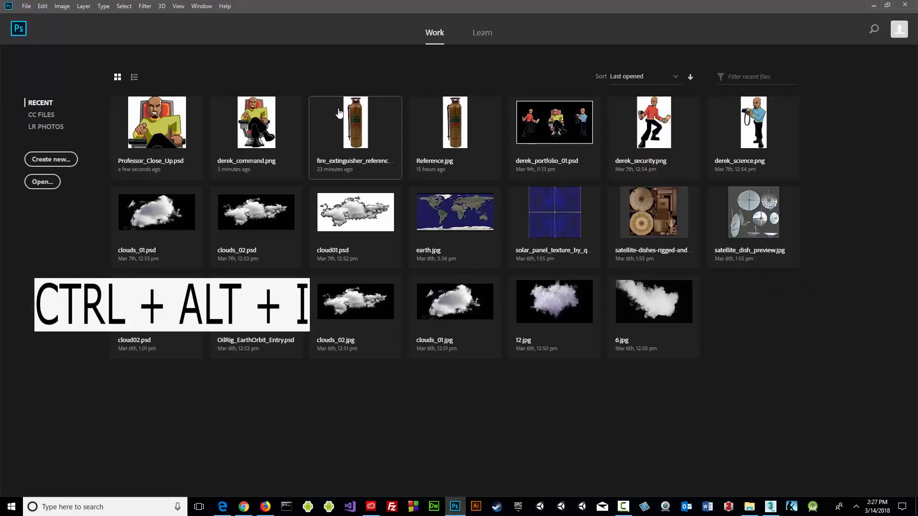
{"action": "left_click", "coordinate": [352, 122]}
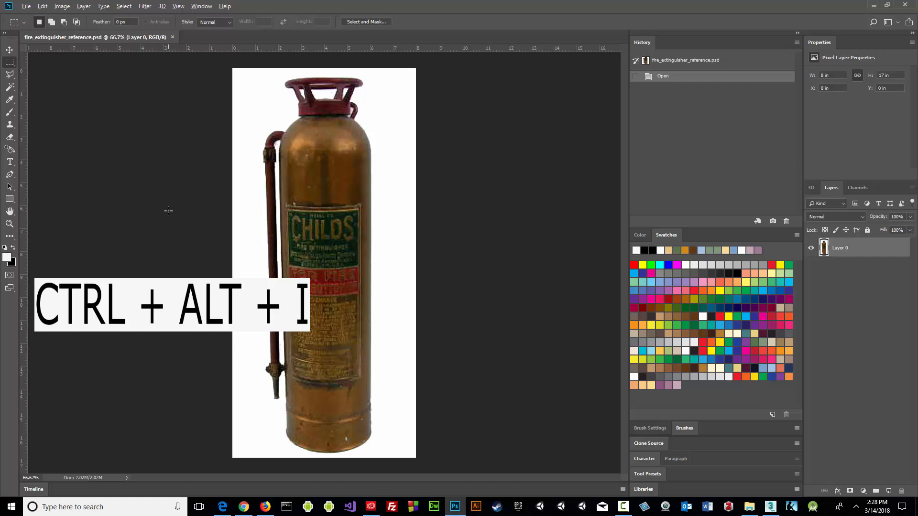
{"action": "key", "text": "ctrl+alt+i"}
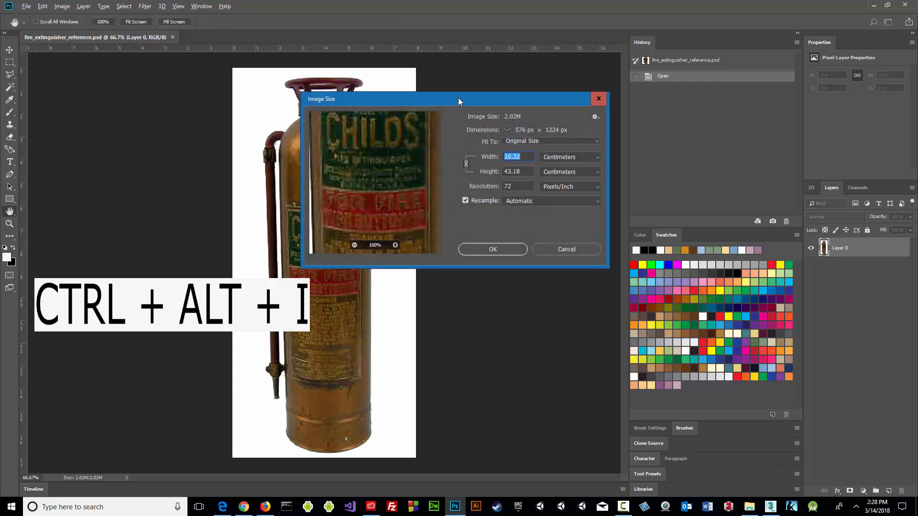
{"action": "left_click_drag", "start_coordinate": [458, 98], "coordinate": [600, 102]}
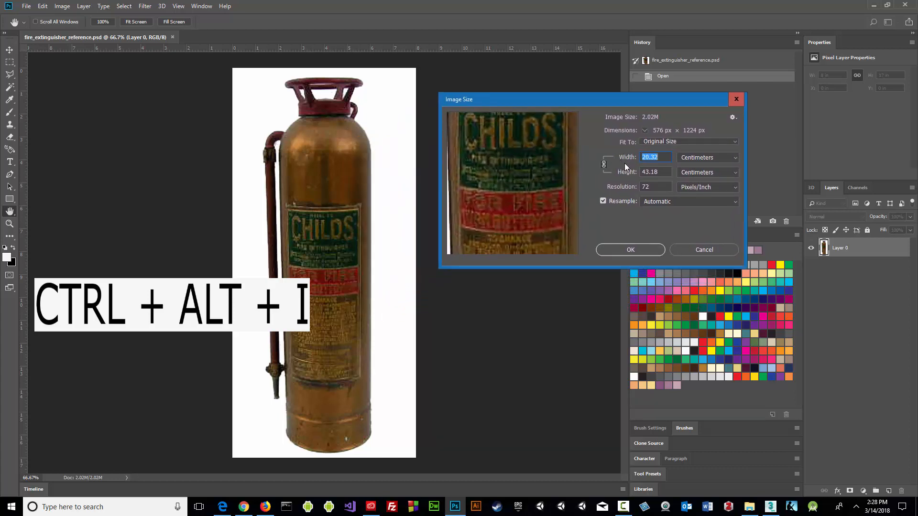
Check the reference image's width and height in inches and in centimetres, leaving the unit at centimetres.
{"action": "left_click", "coordinate": [734, 158]}
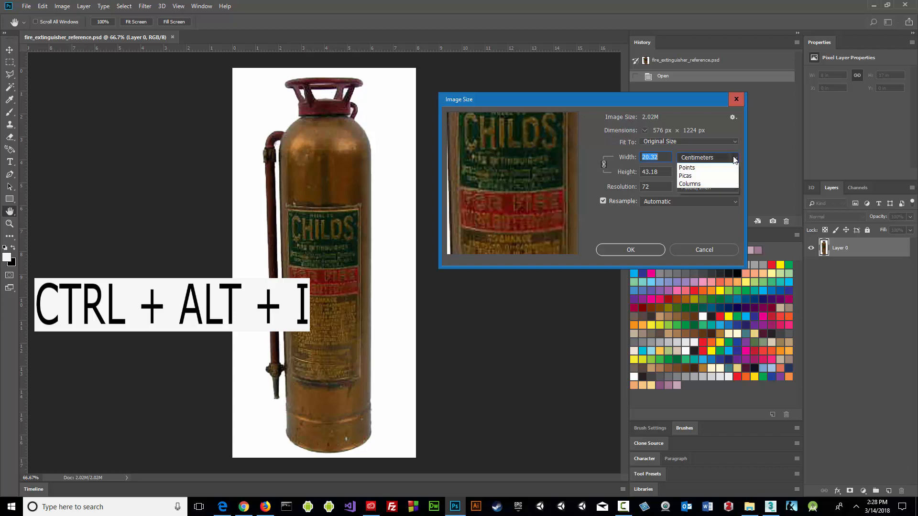
{"action": "left_click", "coordinate": [716, 184]}
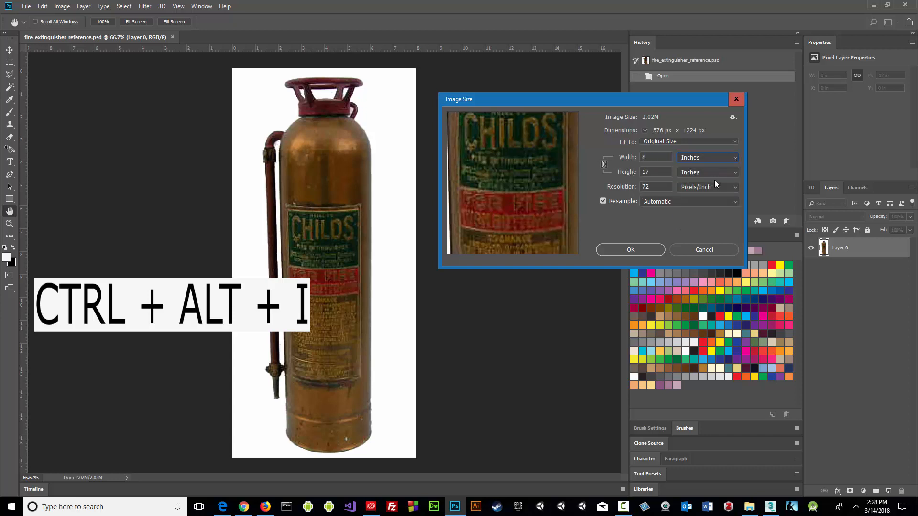
{"action": "left_click", "coordinate": [732, 159]}
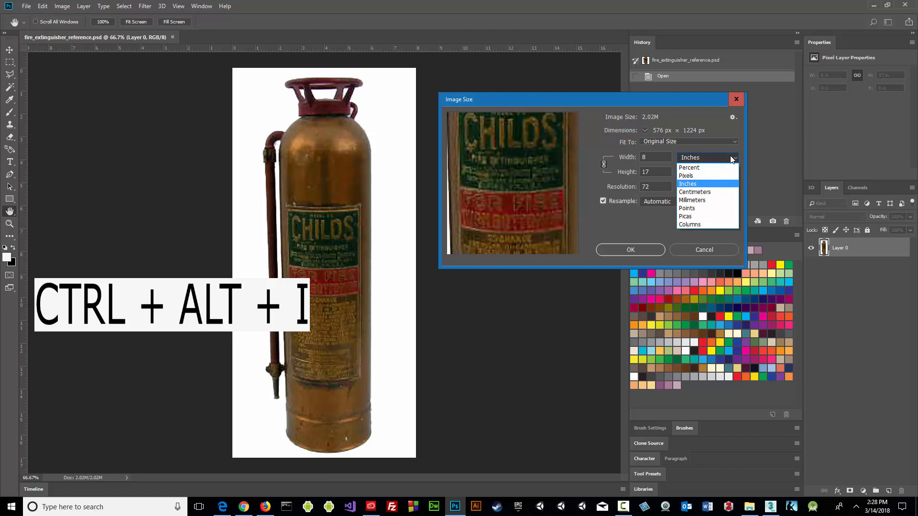
{"action": "left_click", "coordinate": [718, 194]}
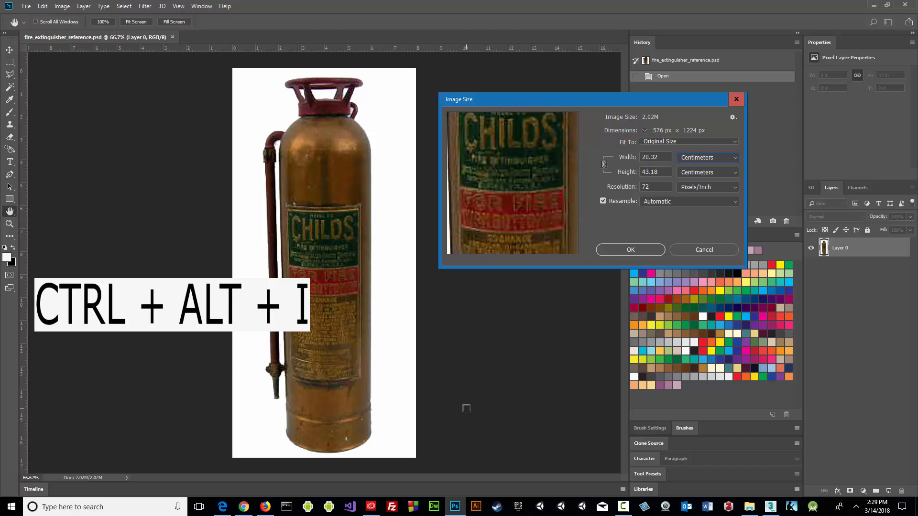
Switch to 3ds Max and create a plane about 152 long and 100 wide in the Front view.
{"action": "left_click", "coordinate": [770, 506]}
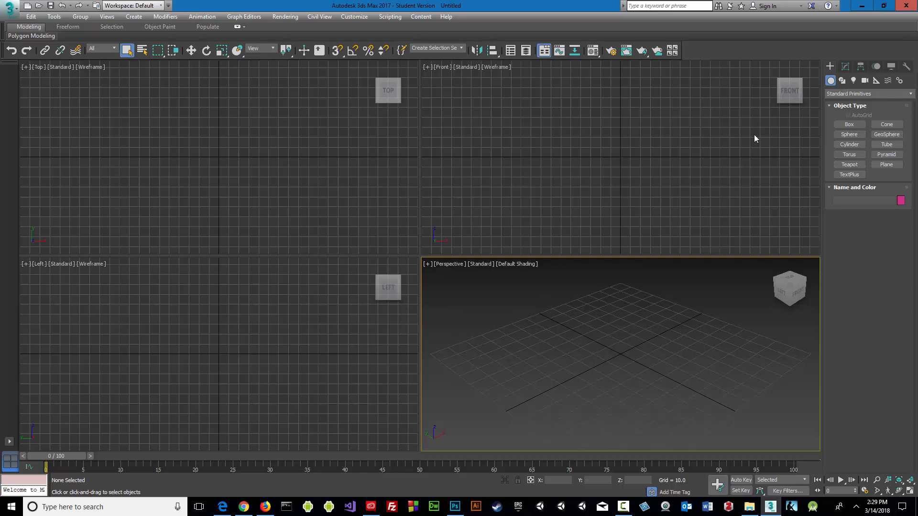
{"action": "left_click", "coordinate": [889, 164]}
{"action": "left_click", "coordinate": [886, 164]}
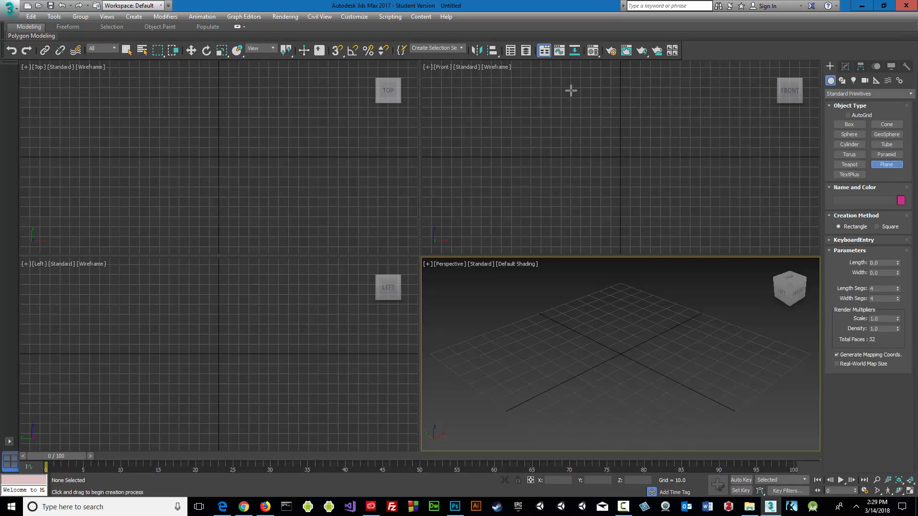
{"action": "left_click_drag", "start_coordinate": [574, 86], "coordinate": [673, 238]}
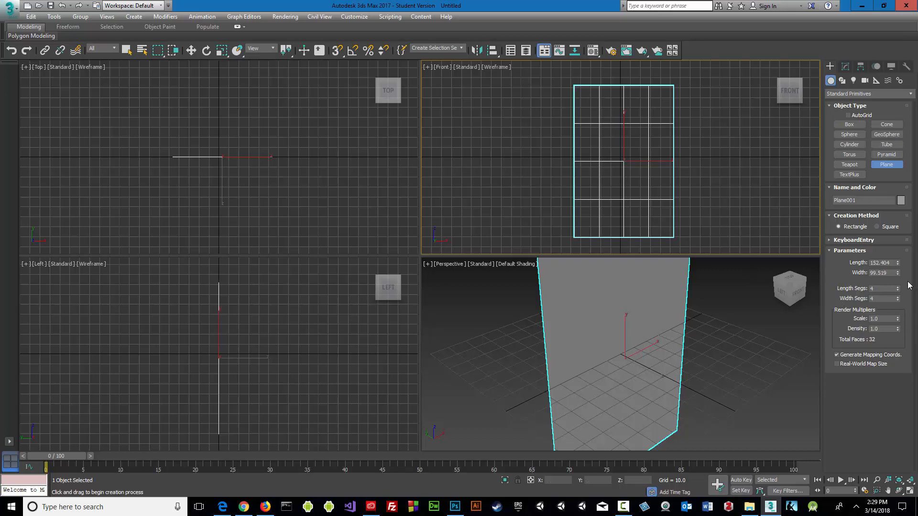
Set the plane's length segments and width segments to 1.
{"action": "double_click", "coordinate": [875, 289]}
{"action": "type", "text": "1"}
{"action": "double_click", "coordinate": [875, 298]}
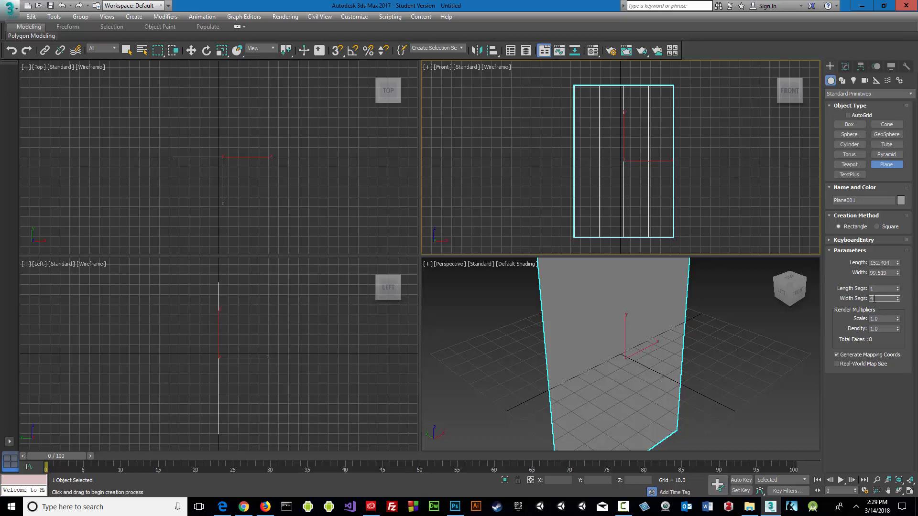
{"action": "left_click_drag", "start_coordinate": [874, 299], "coordinate": [842, 301]}
{"action": "type", "text": "1"}
{"action": "key", "text": "Return"}
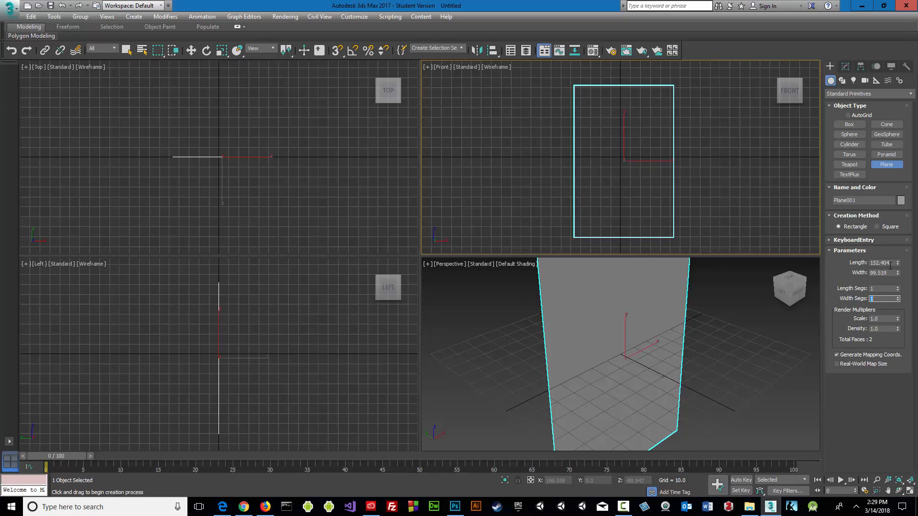
Set the plane's length to 43.18 and its width to 20.32.
{"action": "left_click_drag", "start_coordinate": [891, 264], "coordinate": [854, 266]}
{"action": "type", "text": "43.18"}
{"action": "left_click", "coordinate": [887, 273]}
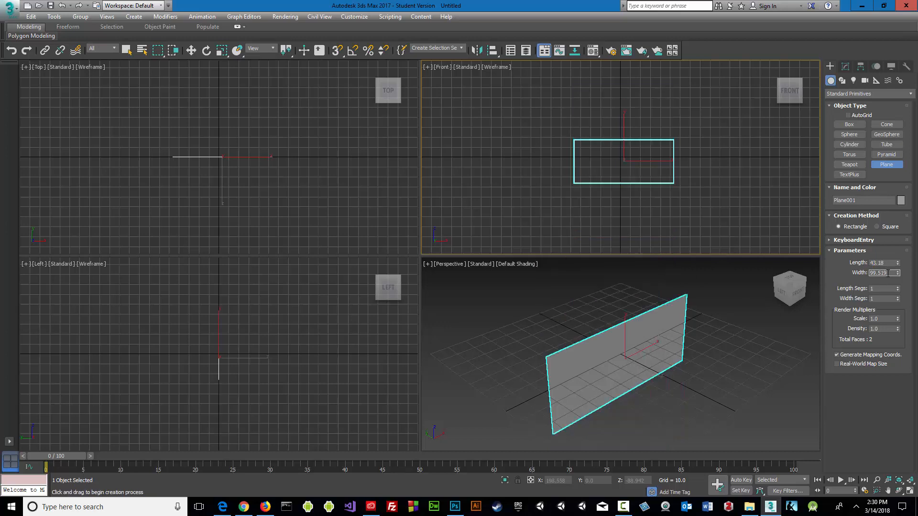
{"action": "left_click_drag", "start_coordinate": [887, 273], "coordinate": [860, 273]}
{"action": "type", "text": "20.32"}
{"action": "key", "text": "Return"}
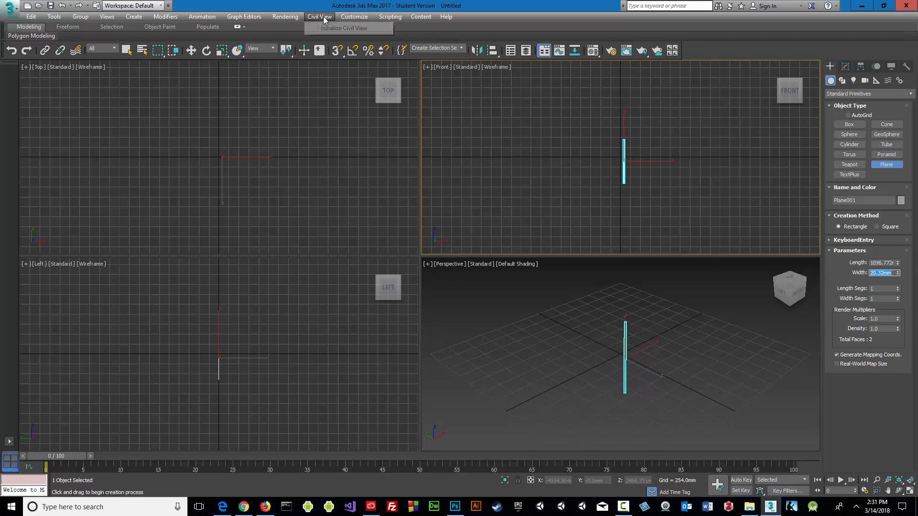
Change the scene's display units to metric centimetres.
{"action": "left_click", "coordinate": [355, 16]}
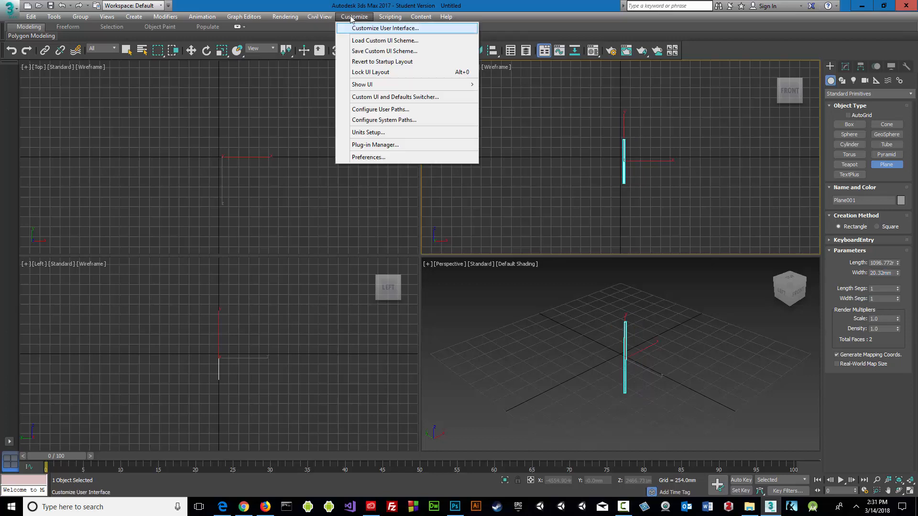
{"action": "left_click", "coordinate": [396, 133]}
{"action": "left_click", "coordinate": [468, 219]}
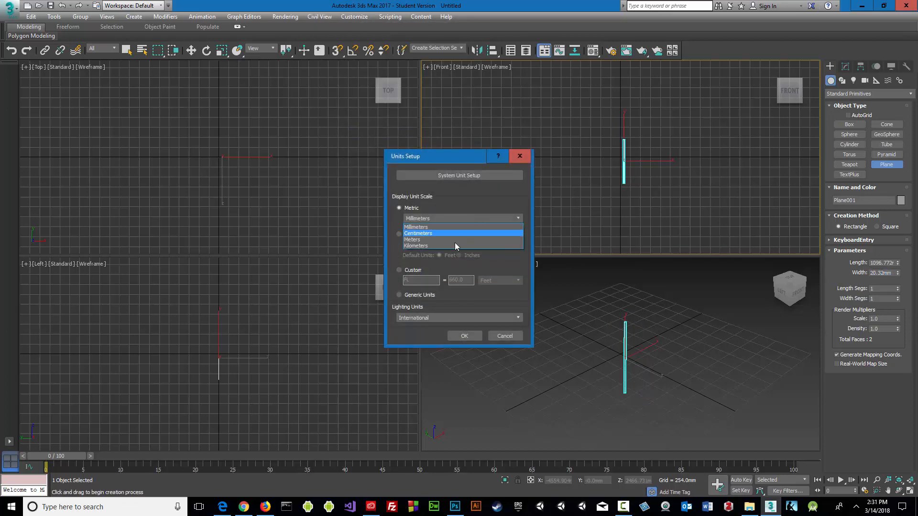
{"action": "left_click", "coordinate": [445, 234]}
{"action": "left_click", "coordinate": [466, 335]}
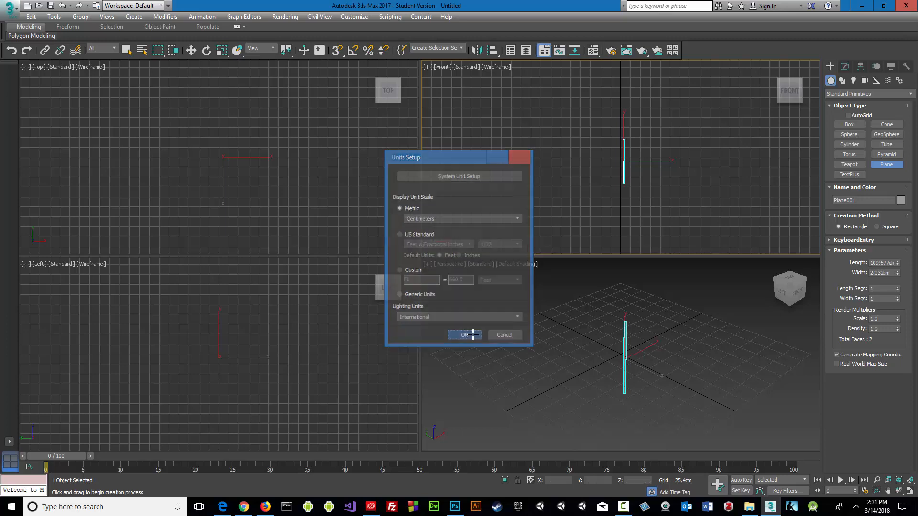
Set the plane's width to 20.32 cm and its length to 43.18 cm.
{"action": "double_click", "coordinate": [888, 272]}
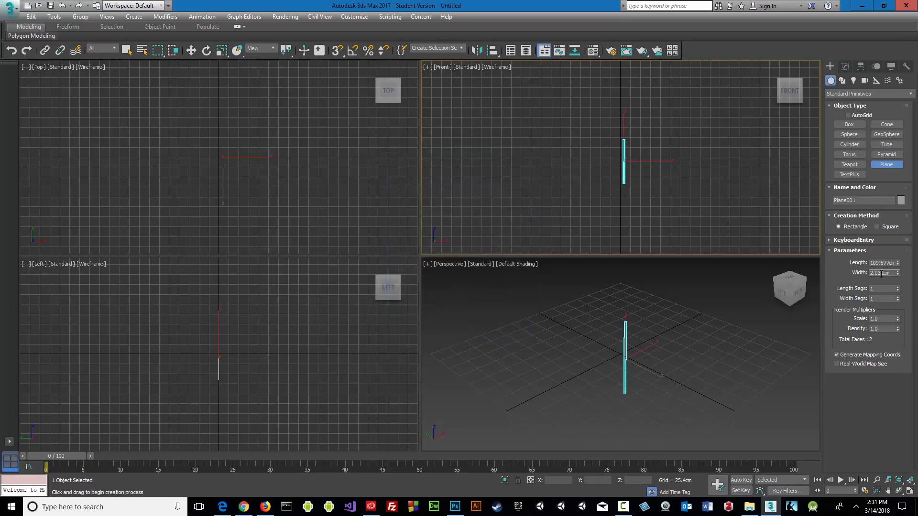
{"action": "left_click_drag", "start_coordinate": [884, 273], "coordinate": [866, 273]}
{"action": "type", "text": "20.32"}
{"action": "key", "text": "Return"}
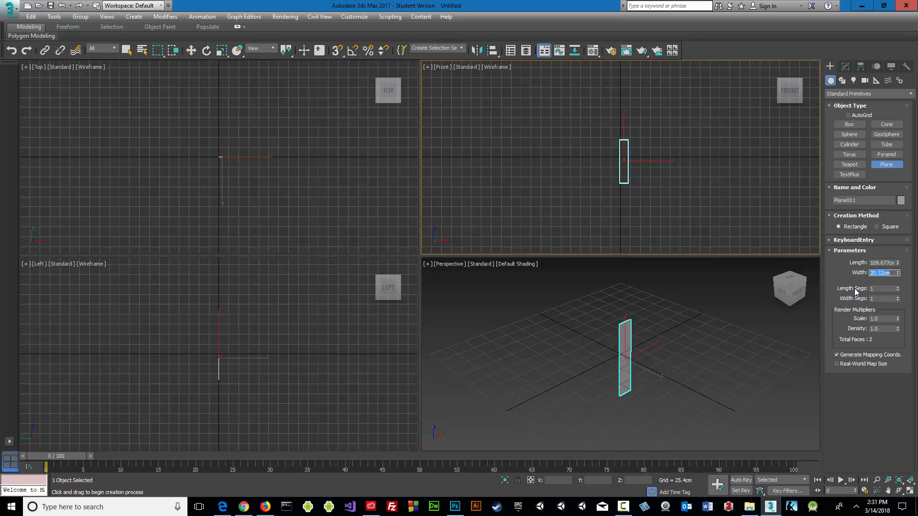
{"action": "left_click", "coordinate": [884, 263]}
{"action": "left_click_drag", "start_coordinate": [890, 263], "coordinate": [834, 265]}
{"action": "type", "text": "43.18"}
{"action": "key", "text": "Return"}
Move the plane above the ground grid in the Perspective view, to about X -6.2 cm and Z 25 cm.
{"action": "right_click", "coordinate": [667, 362]}
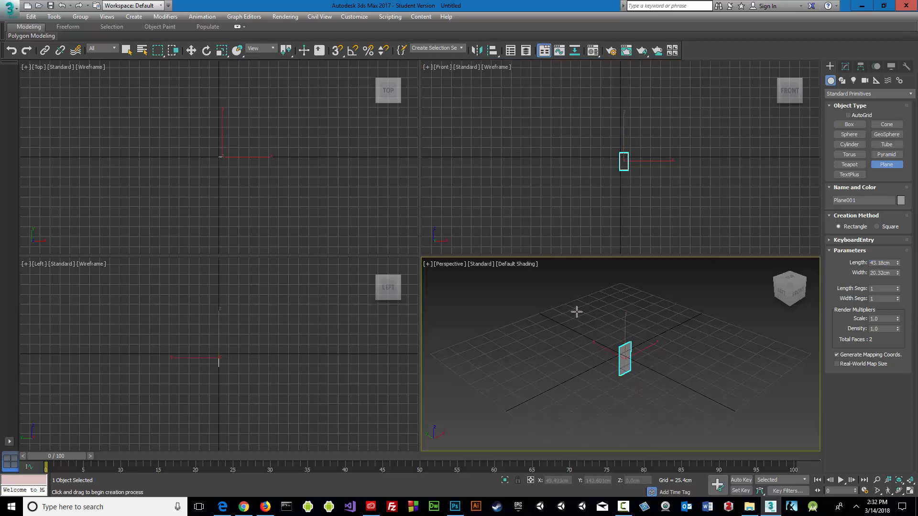
{"action": "middle_click_drag", "start_coordinate": [621, 327], "coordinate": [598, 322], "text": "alt"}
{"action": "scroll", "coordinate": [600, 322], "scroll_direction": "up", "scroll_amount": 3}
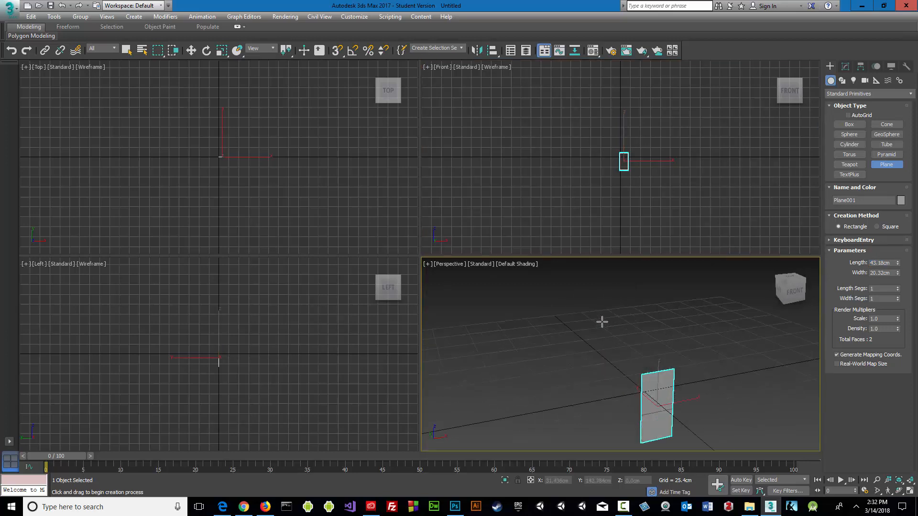
{"action": "key", "text": "w"}
{"action": "left_click_drag", "start_coordinate": [660, 371], "coordinate": [653, 313]}
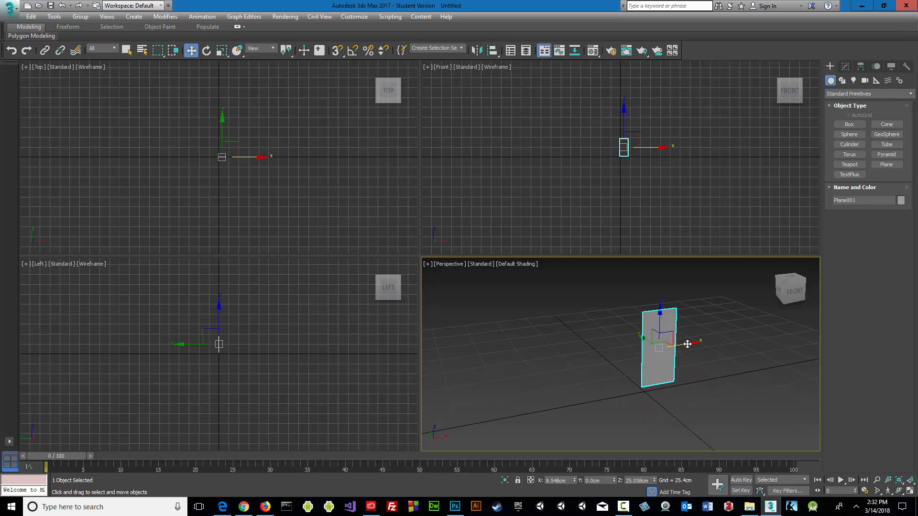
{"action": "left_click_drag", "start_coordinate": [691, 344], "coordinate": [667, 349]}
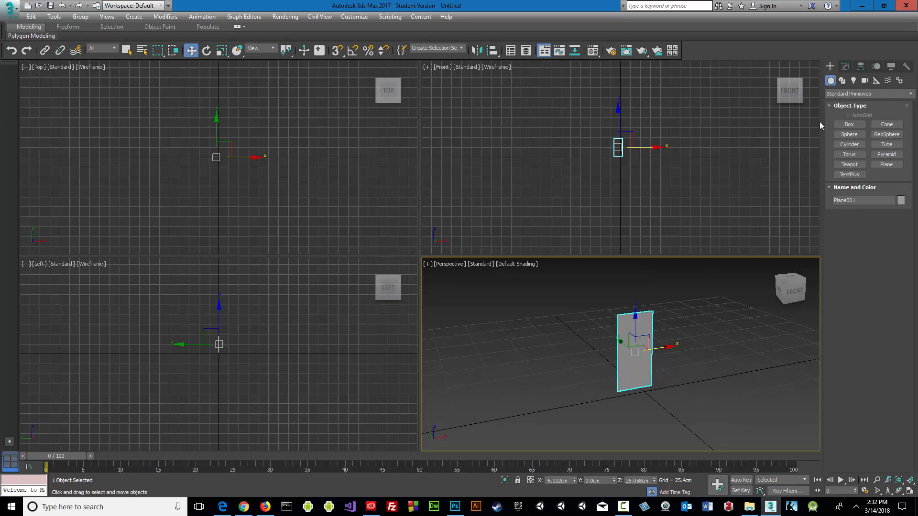
Turn on Affect Pivot Only and lower the plane's pivot to its bottom edge in the Front view, at about Z 2.9 cm.
{"action": "left_click", "coordinate": [860, 66]}
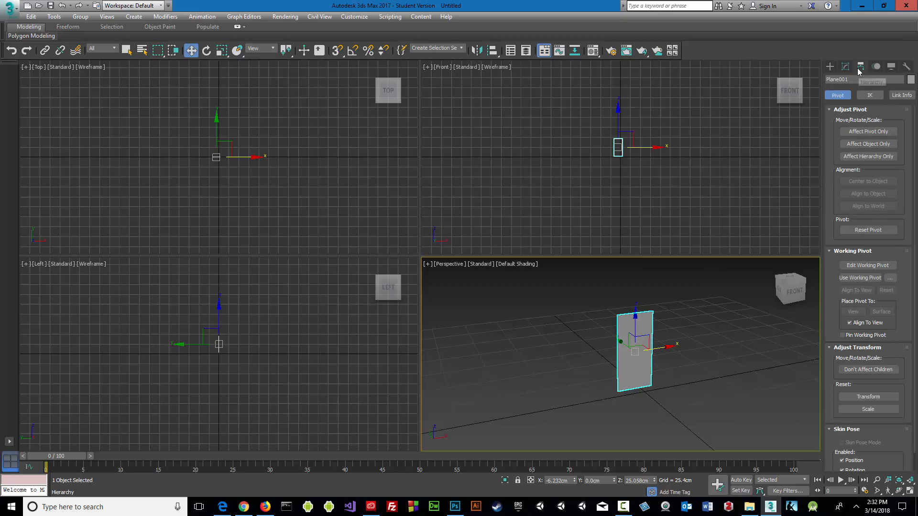
{"action": "left_click", "coordinate": [864, 132]}
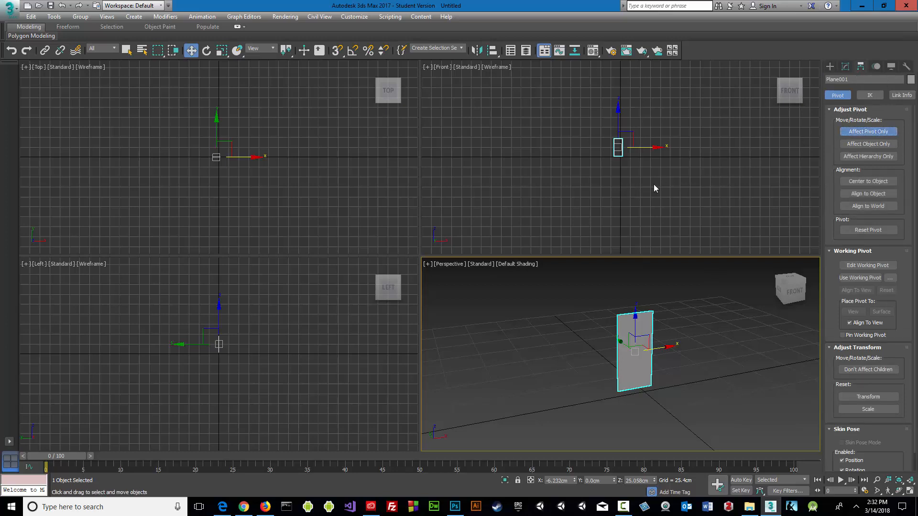
{"action": "scroll", "coordinate": [653, 185], "scroll_direction": "up", "scroll_amount": 5}
{"action": "middle_click_drag", "start_coordinate": [566, 150], "coordinate": [637, 270]}
{"action": "scroll", "coordinate": [619, 205], "scroll_direction": "up", "scroll_amount": 3}
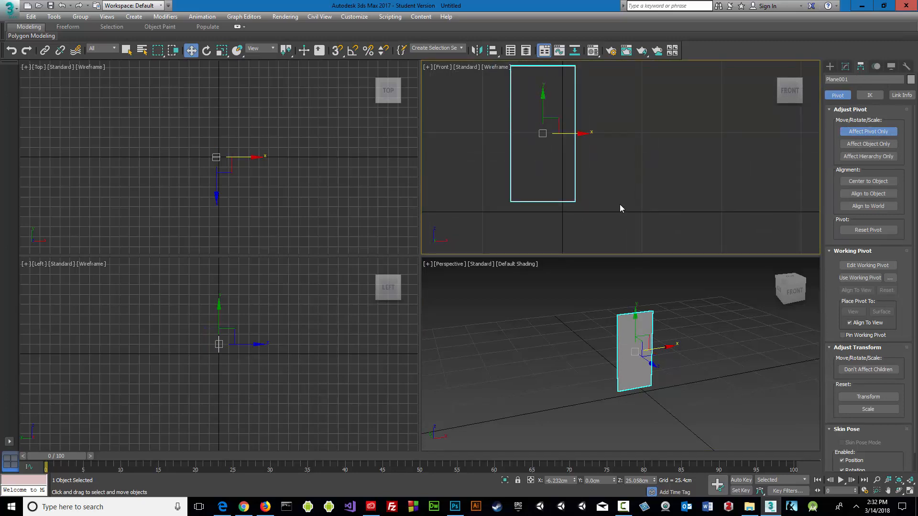
{"action": "middle_click_drag", "start_coordinate": [635, 170], "coordinate": [698, 199]}
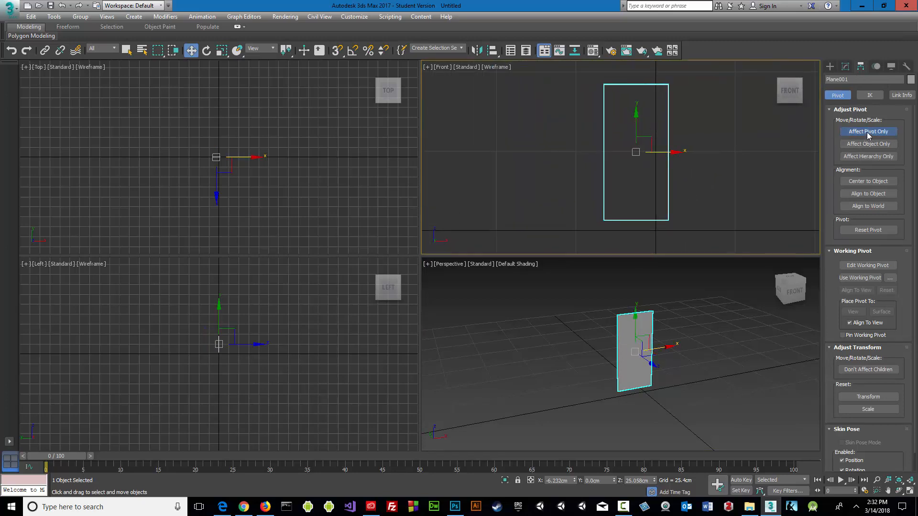
{"action": "left_click", "coordinate": [851, 135]}
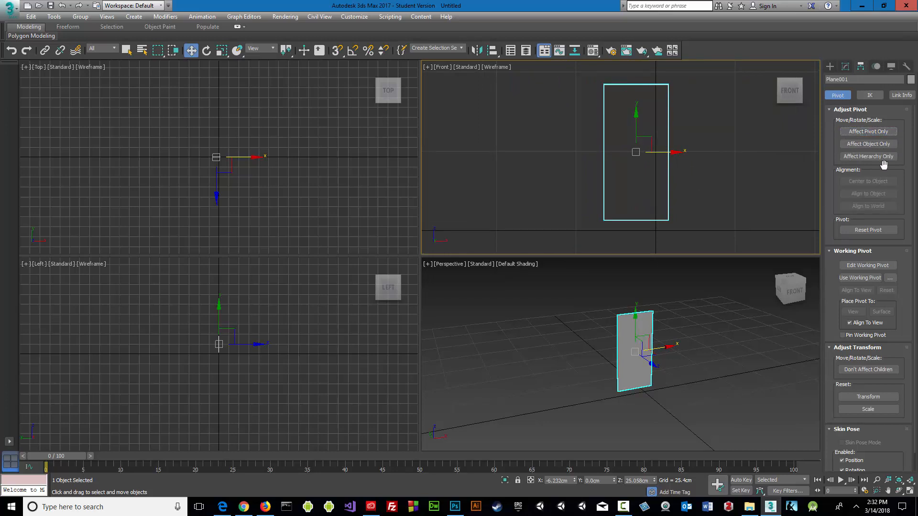
{"action": "left_click", "coordinate": [867, 134]}
{"action": "left_click", "coordinate": [635, 117]}
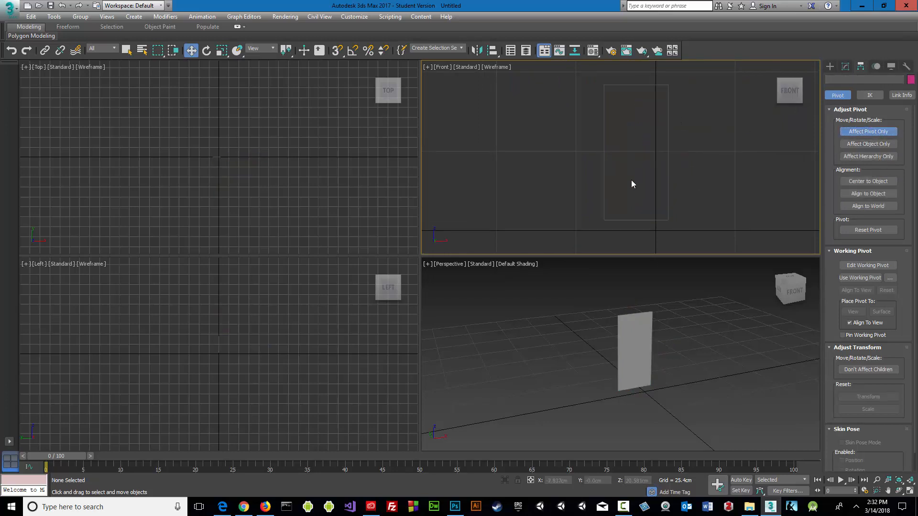
{"action": "left_click", "coordinate": [668, 193]}
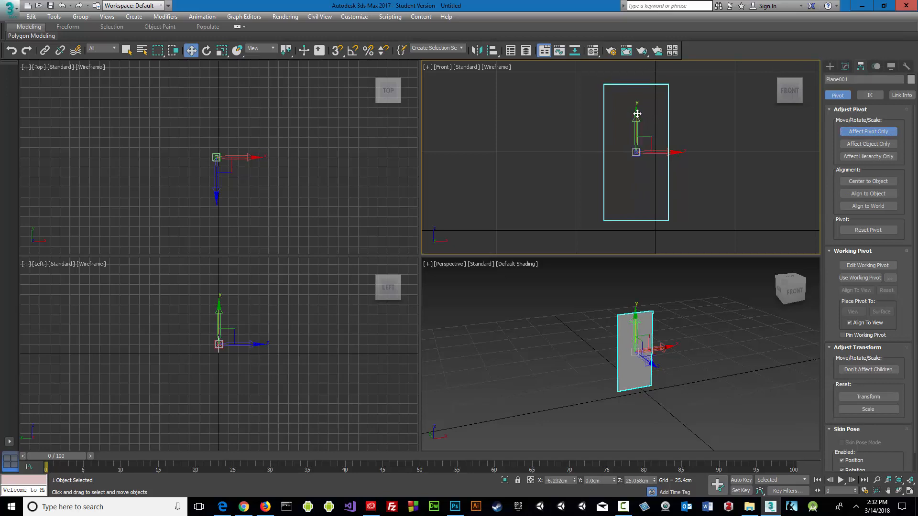
{"action": "left_click_drag", "start_coordinate": [636, 146], "coordinate": [636, 195]}
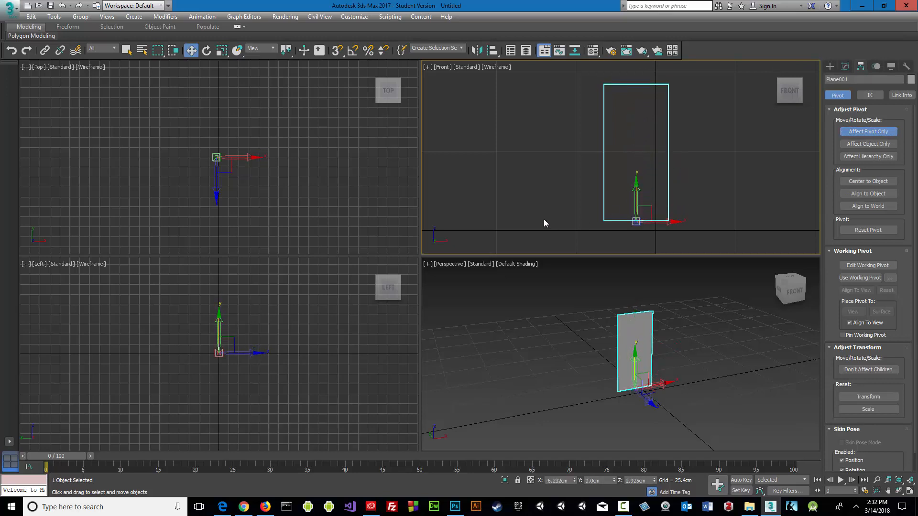
Raise the plane's pivot close to its bottom edge in the Front view, to about Z 3.465 cm.
{"action": "middle_click_drag", "start_coordinate": [545, 221], "coordinate": [542, 143]}
{"action": "scroll", "coordinate": [600, 159], "scroll_direction": "up", "scroll_amount": 6}
{"action": "middle_click_drag", "start_coordinate": [669, 180], "coordinate": [458, 237]}
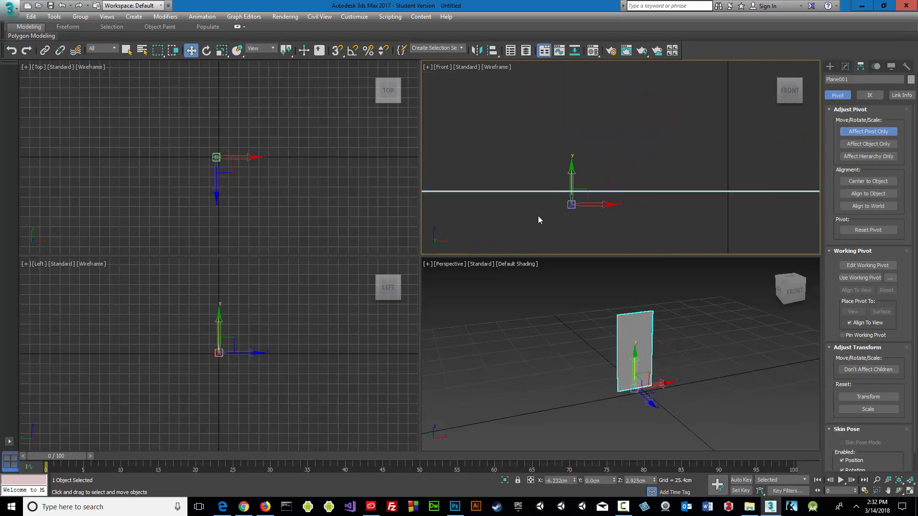
{"action": "scroll", "coordinate": [555, 213], "scroll_direction": "up", "scroll_amount": 4}
{"action": "middle_click_drag", "start_coordinate": [573, 195], "coordinate": [536, 238]}
{"action": "scroll", "coordinate": [544, 217], "scroll_direction": "up", "scroll_amount": 4}
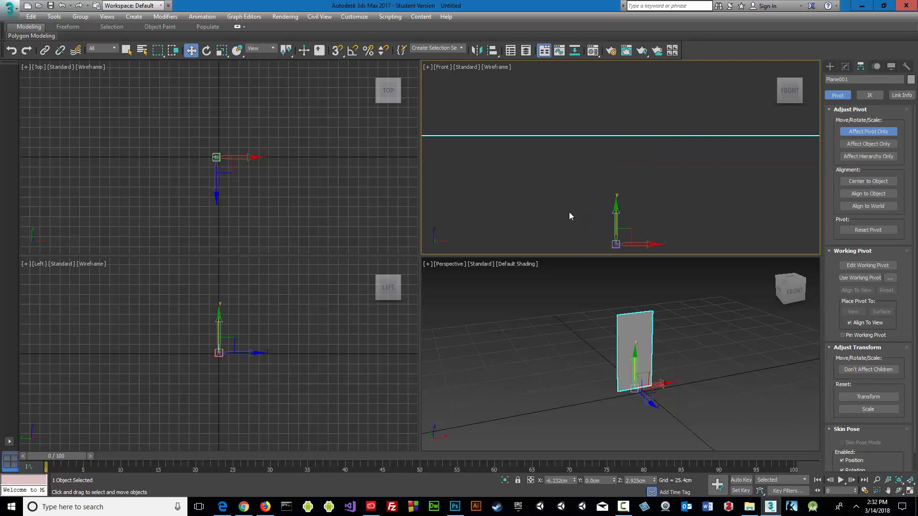
{"action": "left_click_drag", "start_coordinate": [621, 213], "coordinate": [610, 100]}
{"action": "scroll", "coordinate": [618, 171], "scroll_direction": "up", "scroll_amount": 6}
{"action": "middle_click_drag", "start_coordinate": [612, 156], "coordinate": [592, 252]}
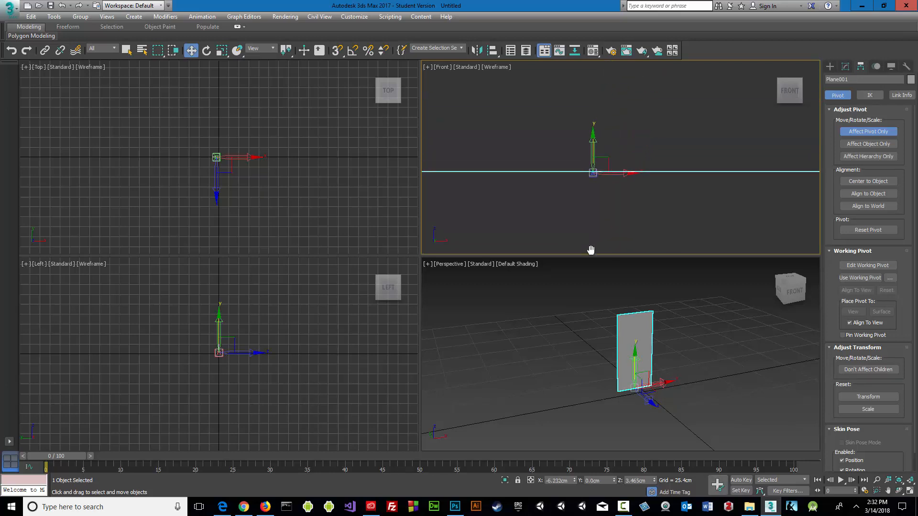
Fine-tune the pivot onto the plane's bottom edge at about Z 3.468 cm and turn off Affect Pivot Only.
{"action": "scroll", "coordinate": [602, 194], "scroll_direction": "up", "scroll_amount": 4}
{"action": "middle_click_drag", "start_coordinate": [602, 194], "coordinate": [576, 213]}
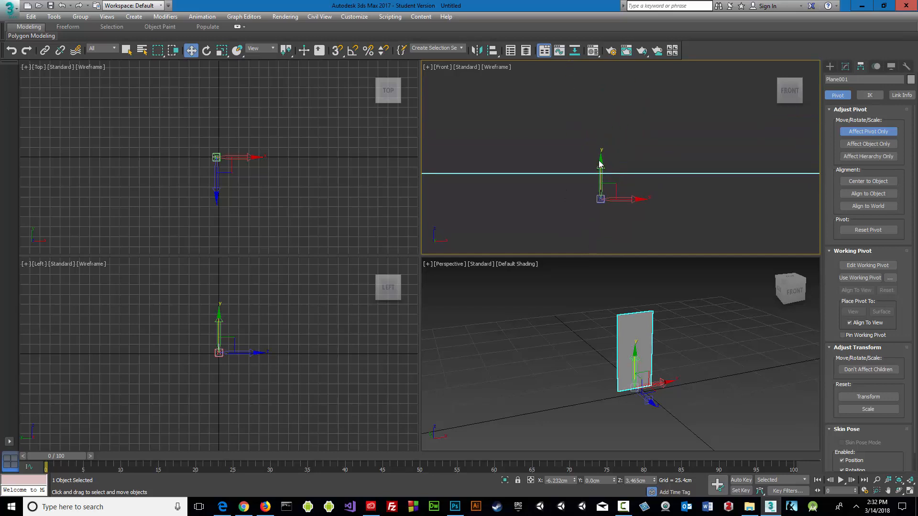
{"action": "left_click_drag", "start_coordinate": [601, 162], "coordinate": [600, 137]}
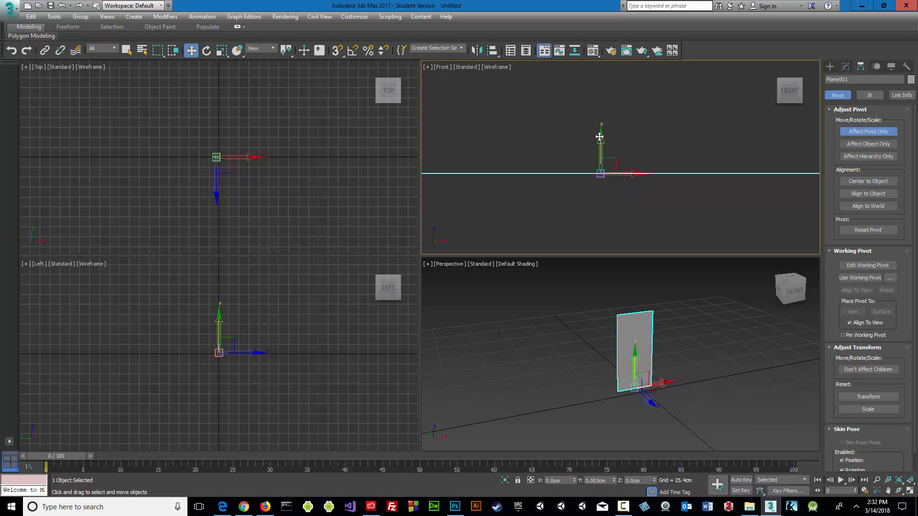
{"action": "left_click", "coordinate": [863, 132]}
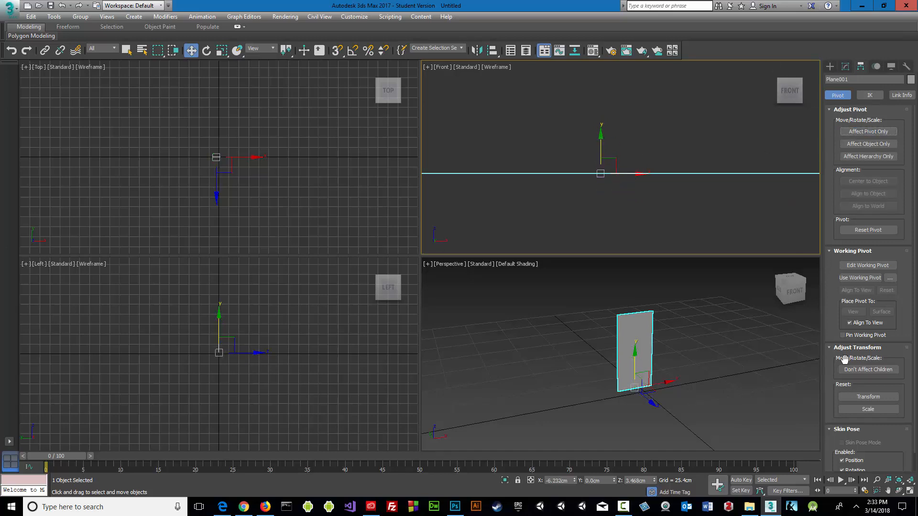
Move the plane to the world origin by setting its absolute X and Z positions to 0 cm.
{"action": "left_click", "coordinate": [910, 480]}
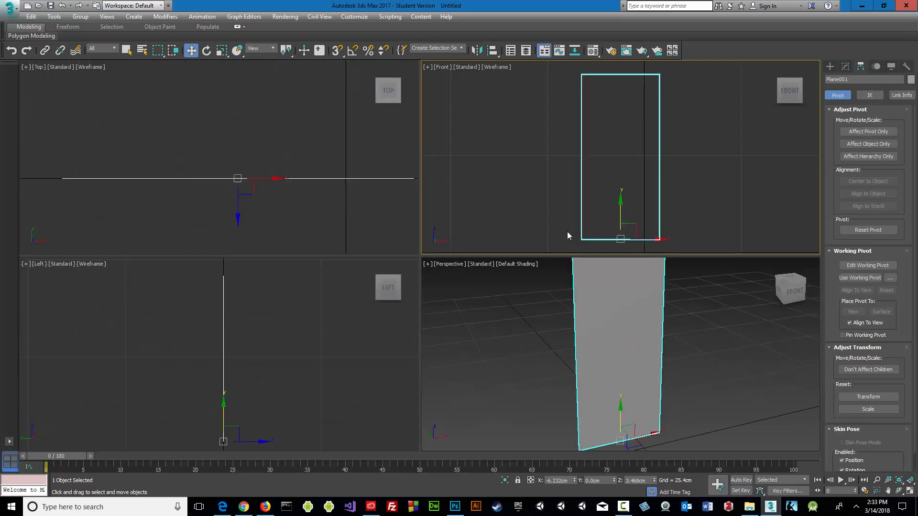
{"action": "right_click", "coordinate": [191, 50]}
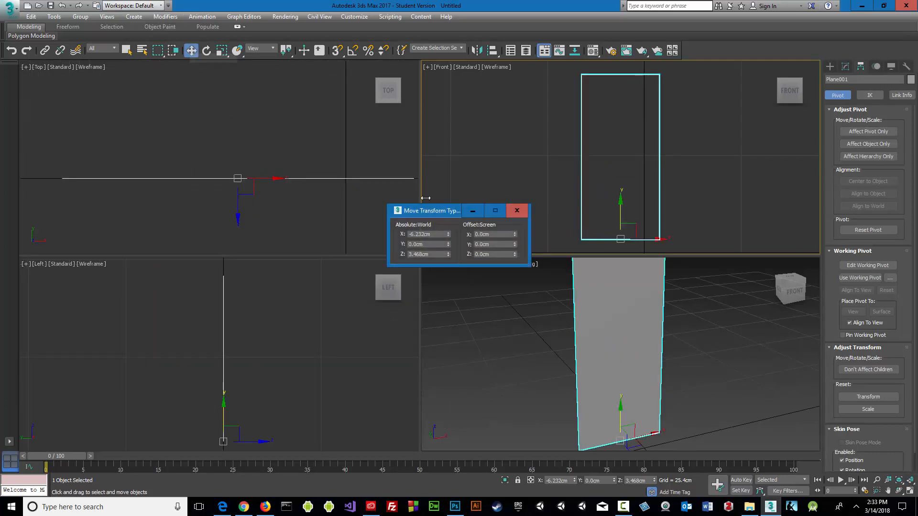
{"action": "double_click", "coordinate": [437, 234]}
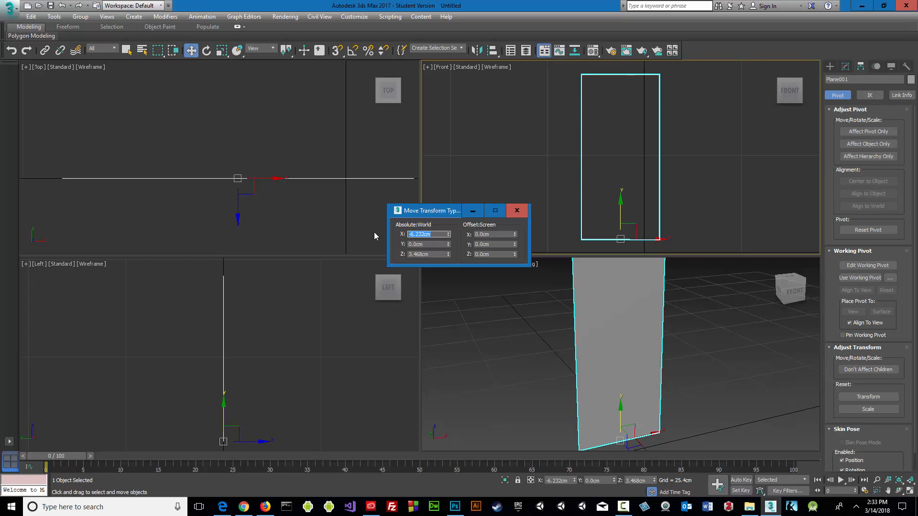
{"action": "type", "text": "0"}
{"action": "key", "text": "Return"}
{"action": "key", "text": "Tab"}
{"action": "key", "text": "Tab"}
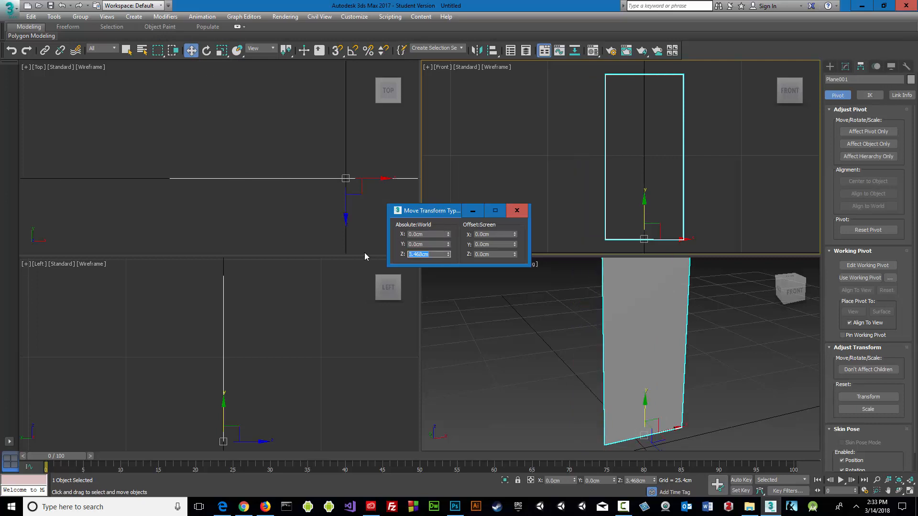
{"action": "type", "text": "0"}
{"action": "key", "text": "Return"}
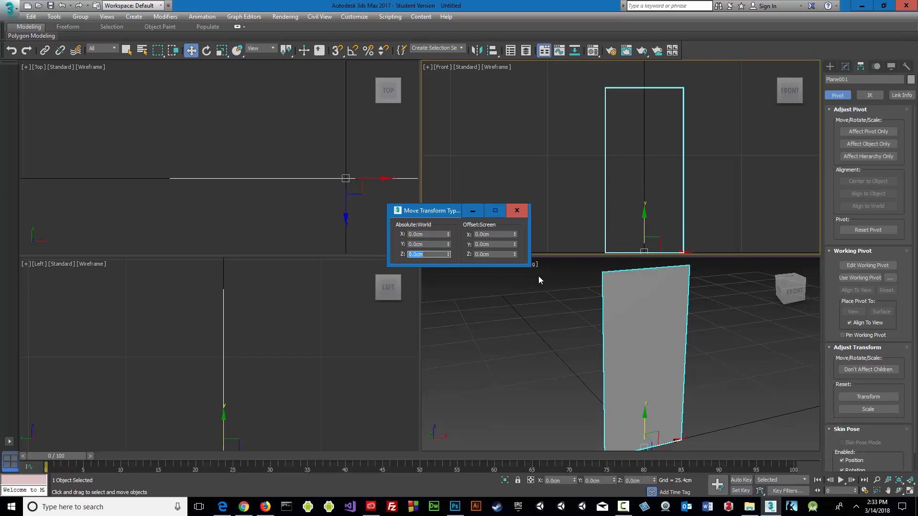
{"action": "left_click", "coordinate": [516, 212]}
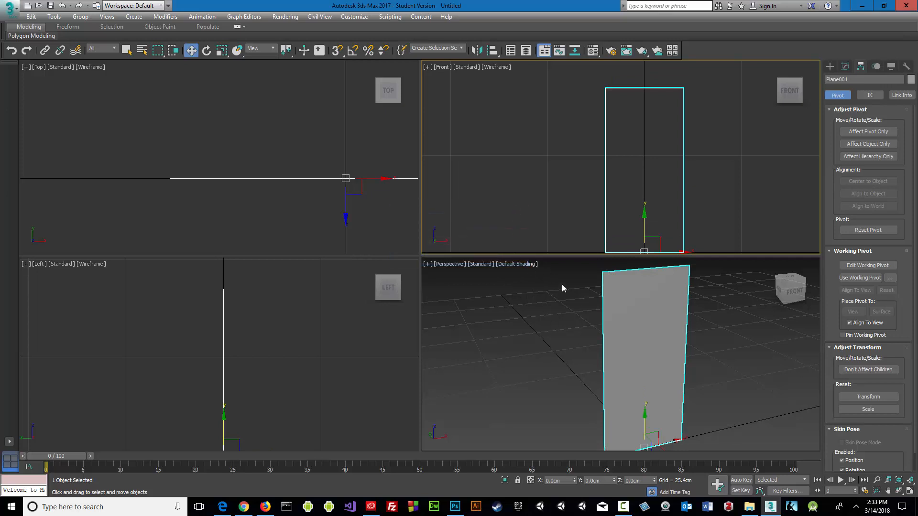
Save the scene as FireExtinguisher.max in the SNHU scenes' FireExtinguisher folder, replacing the existing file.
{"action": "left_click", "coordinate": [9, 10]}
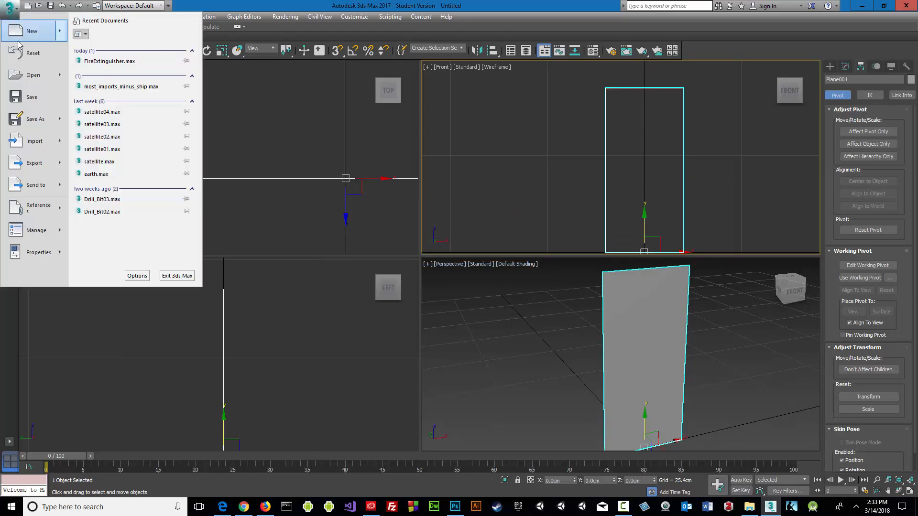
{"action": "left_click", "coordinate": [41, 98]}
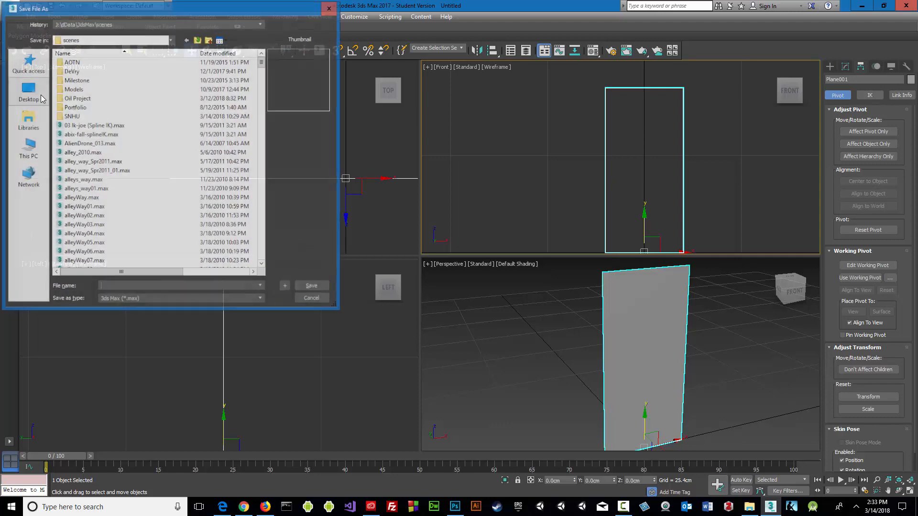
{"action": "double_click", "coordinate": [79, 117]}
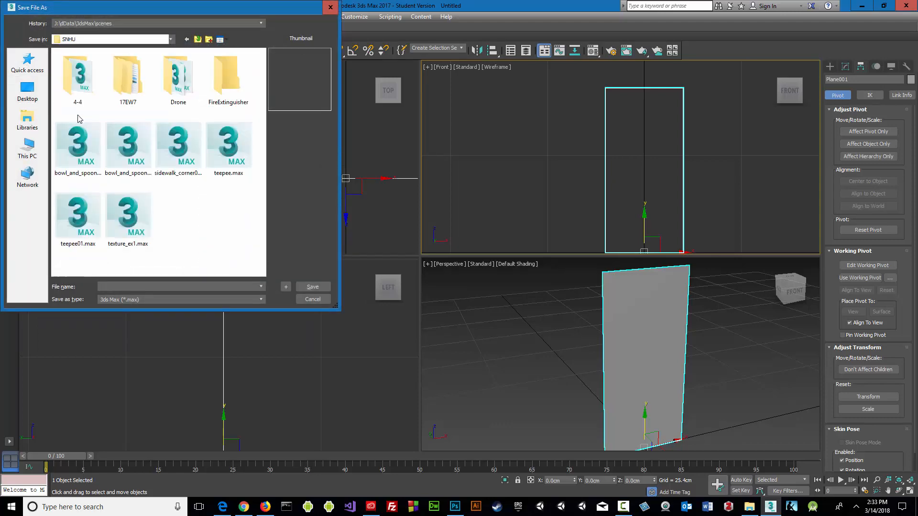
{"action": "double_click", "coordinate": [231, 78]}
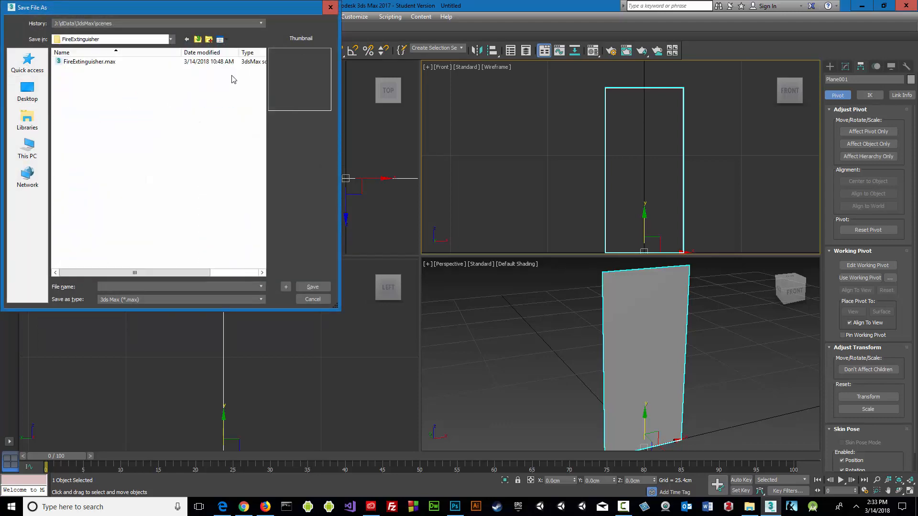
{"action": "left_click", "coordinate": [103, 62]}
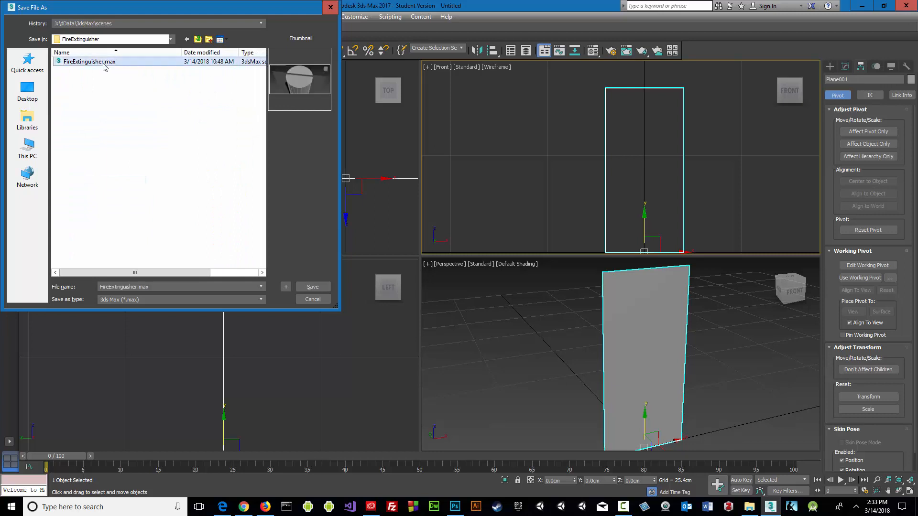
{"action": "left_click", "coordinate": [312, 288]}
{"action": "left_click", "coordinate": [484, 290]}
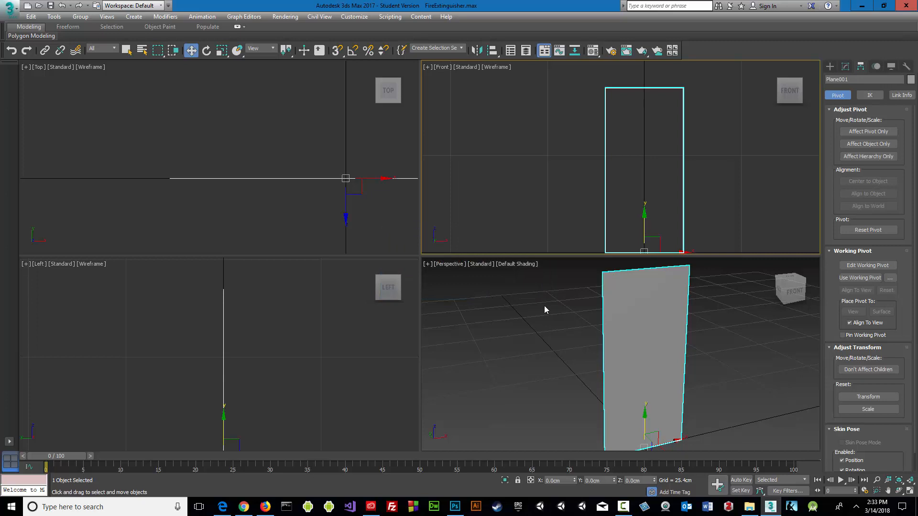
{"action": "left_click", "coordinate": [845, 67]}
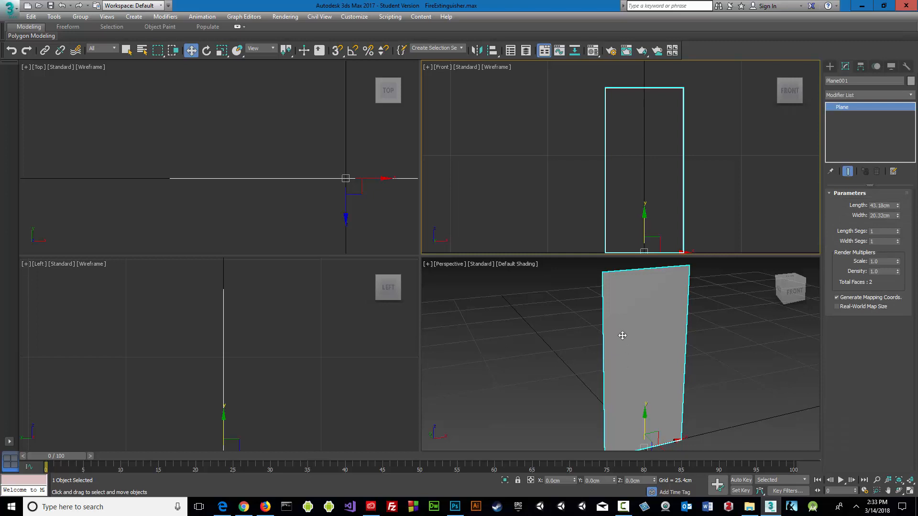
{"action": "left_click", "coordinate": [830, 66]}
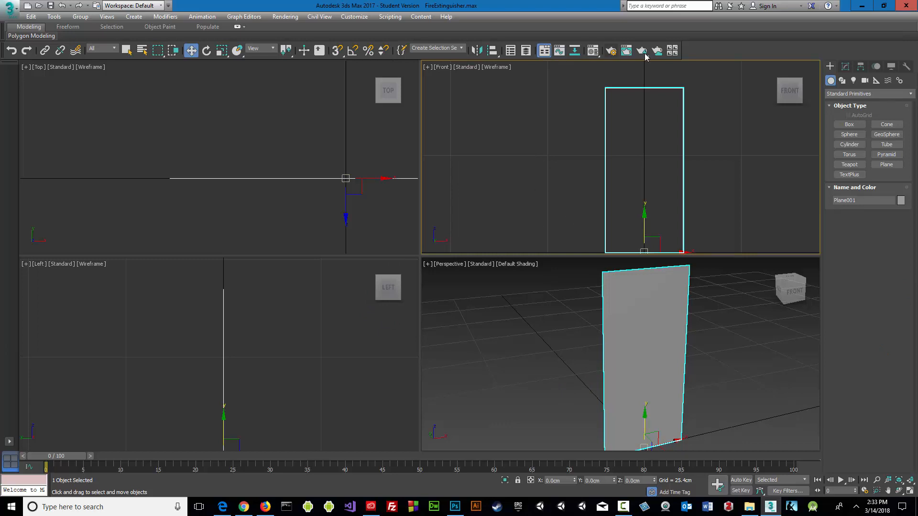
{"action": "left_click", "coordinate": [628, 325]}
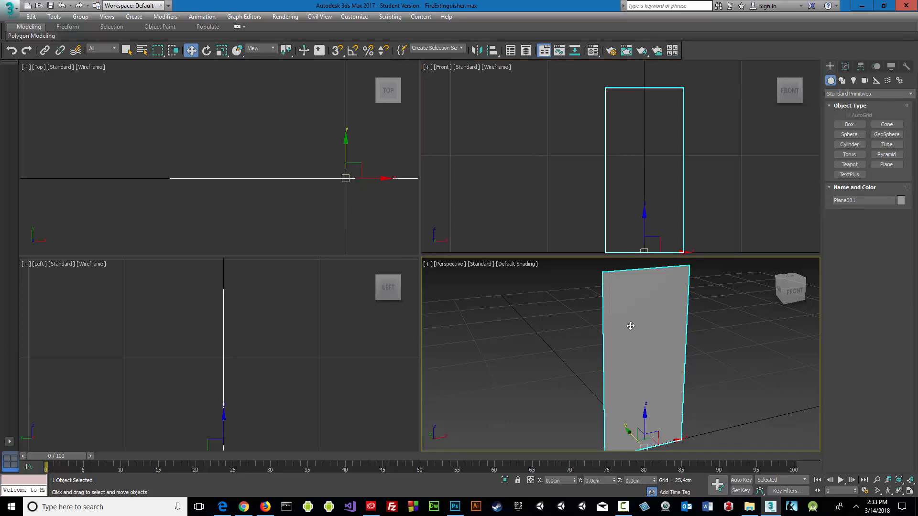
{"action": "right_click", "coordinate": [631, 325]}
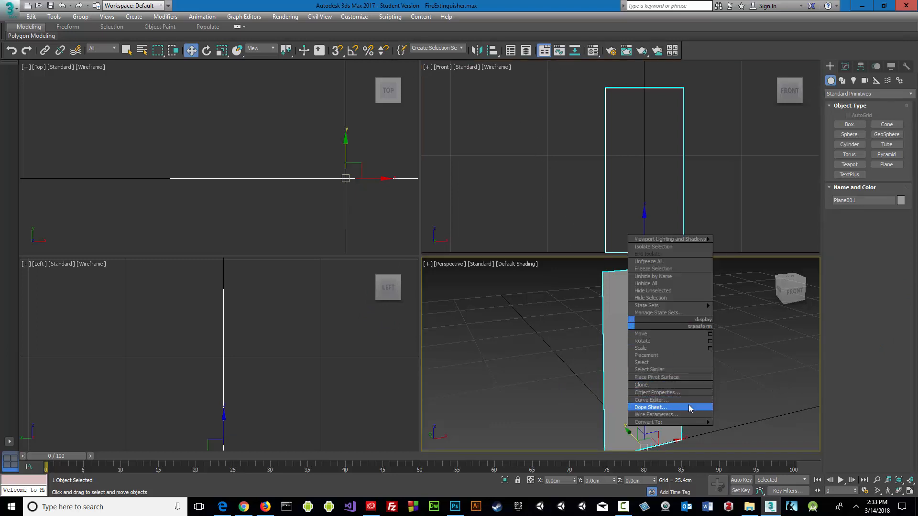
{"action": "left_click", "coordinate": [678, 392]}
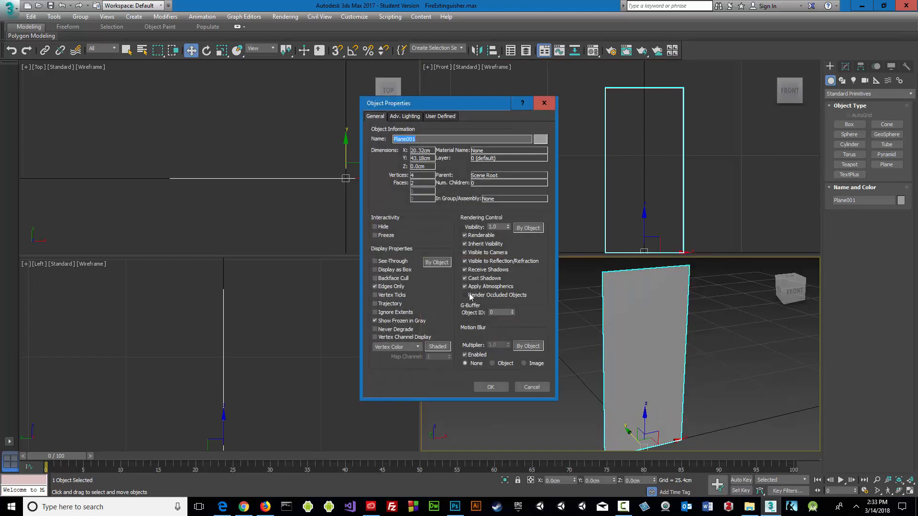
{"action": "left_click", "coordinate": [536, 387]}
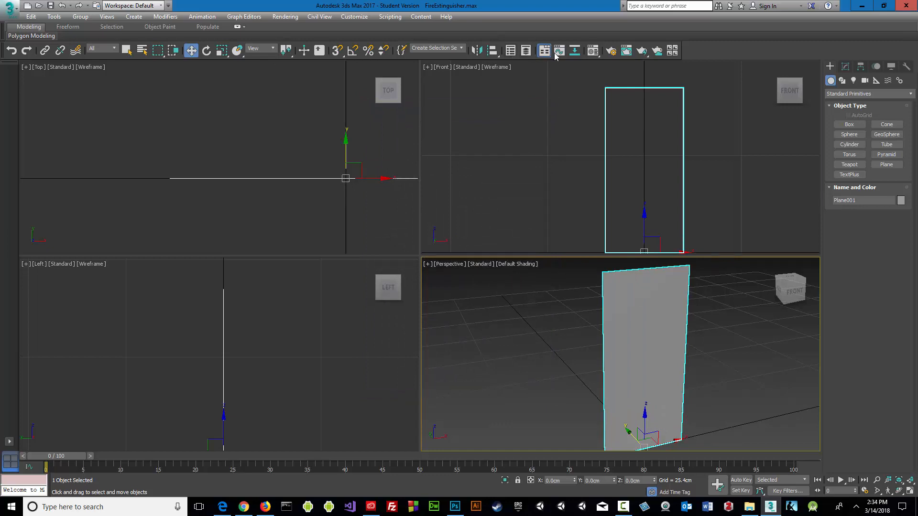
Open the Material Editor and choose a Bitmap map for the Diffuse color of the 01 - Default material.
{"action": "left_click", "coordinate": [594, 53]}
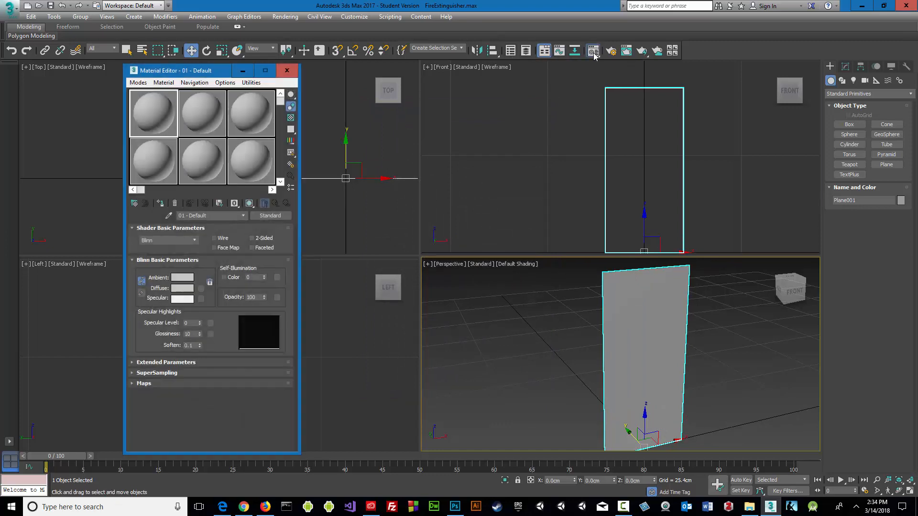
{"action": "left_click", "coordinate": [202, 289]}
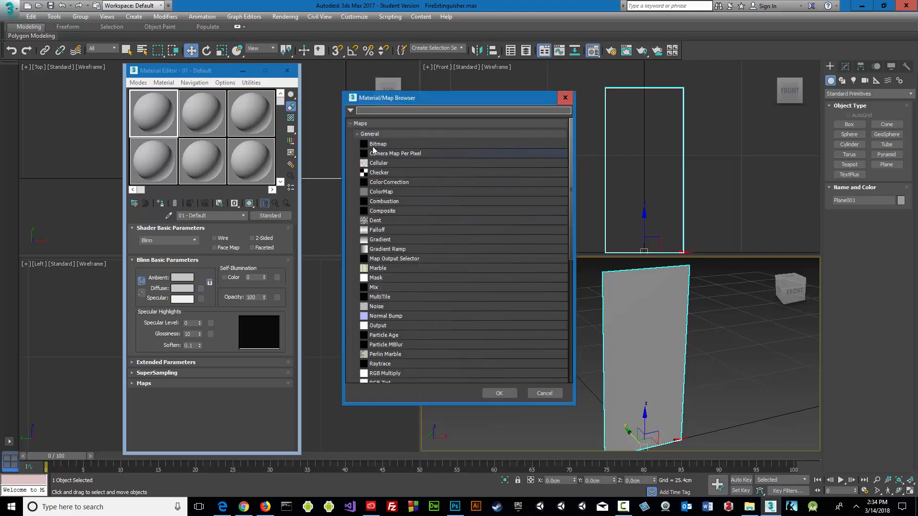
{"action": "double_click", "coordinate": [374, 144]}
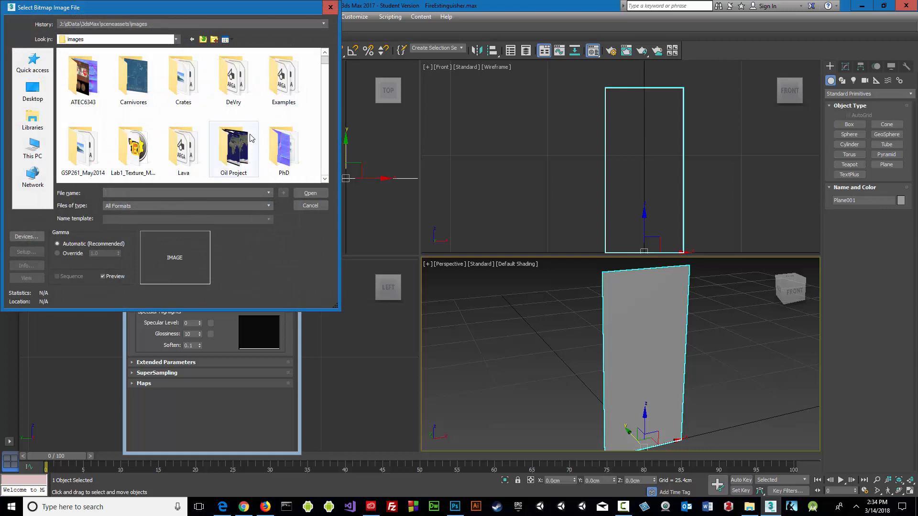
Browse for the bitmap on USB Drive (K:) to the Tutorials folder inside Professor, SNHU, GRA202_assets.
{"action": "scroll", "coordinate": [251, 138], "scroll_direction": "down", "scroll_amount": 2}
{"action": "scroll", "coordinate": [252, 138], "scroll_direction": "up", "scroll_amount": 2}
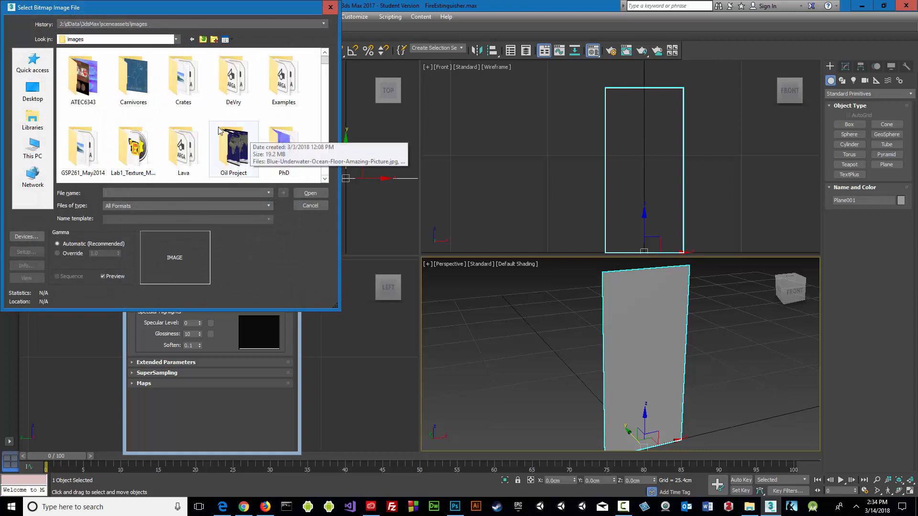
{"action": "scroll", "coordinate": [244, 152], "scroll_direction": "down", "scroll_amount": 1}
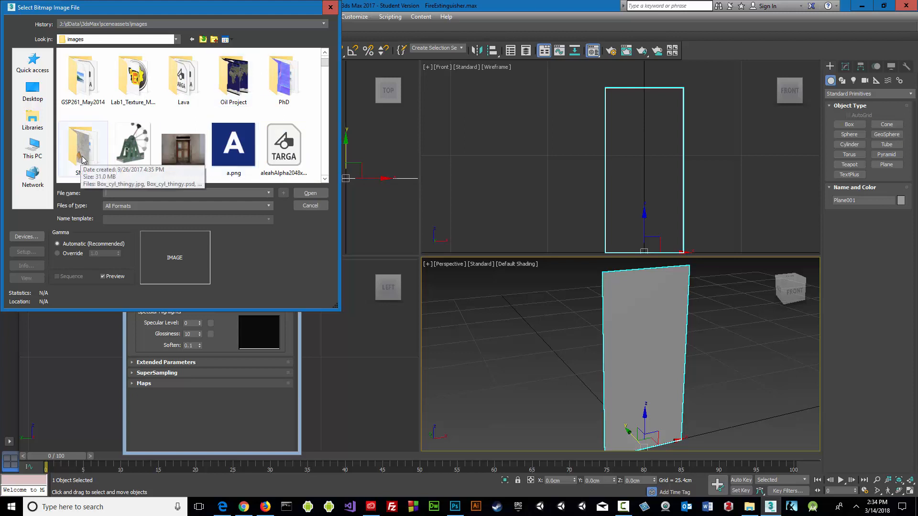
{"action": "left_click", "coordinate": [32, 148]}
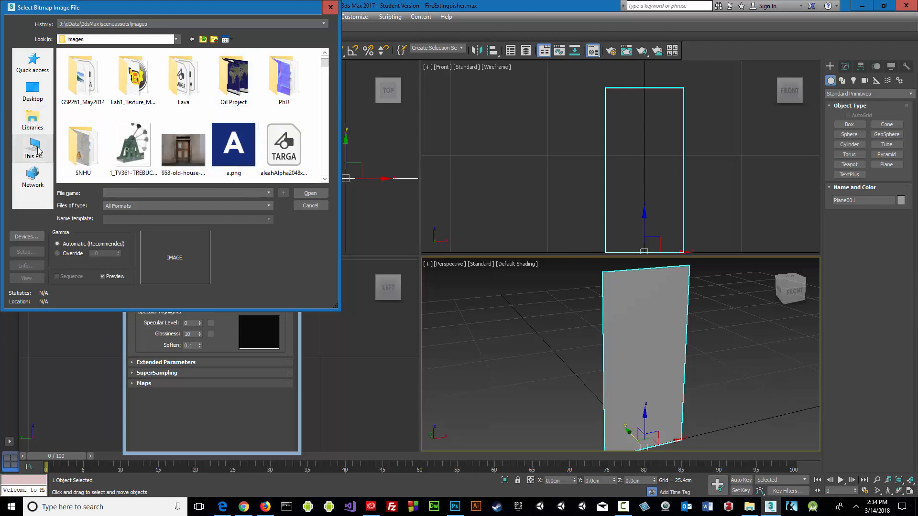
{"action": "scroll", "coordinate": [115, 145], "scroll_direction": "down", "scroll_amount": 5}
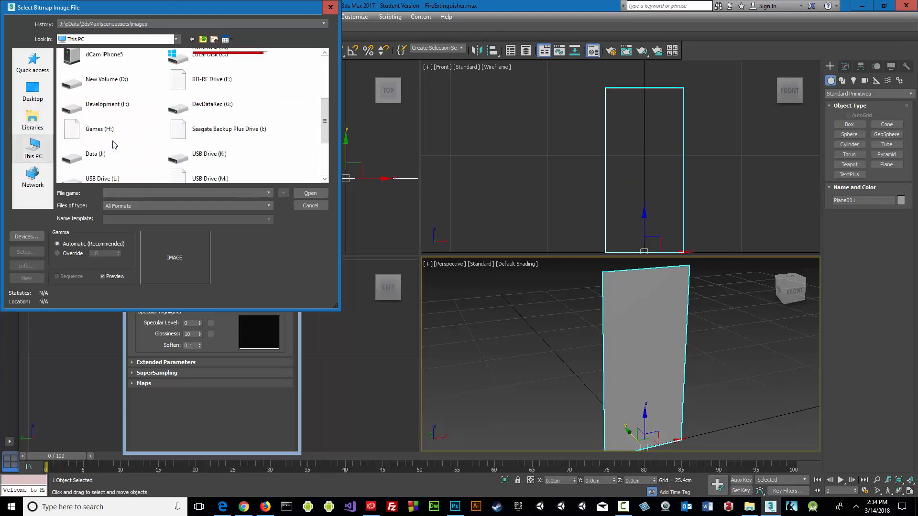
{"action": "double_click", "coordinate": [222, 151]}
{"action": "scroll", "coordinate": [123, 129], "scroll_direction": "down", "scroll_amount": 4}
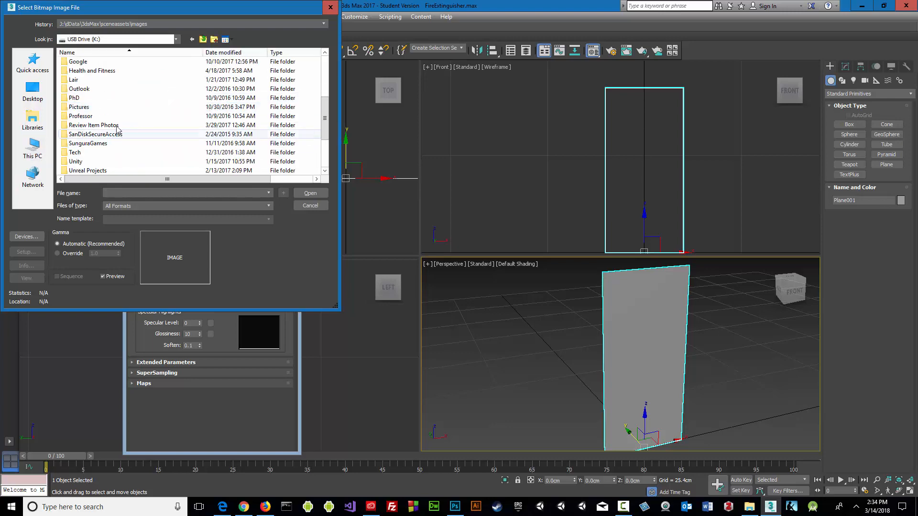
{"action": "double_click", "coordinate": [73, 116]}
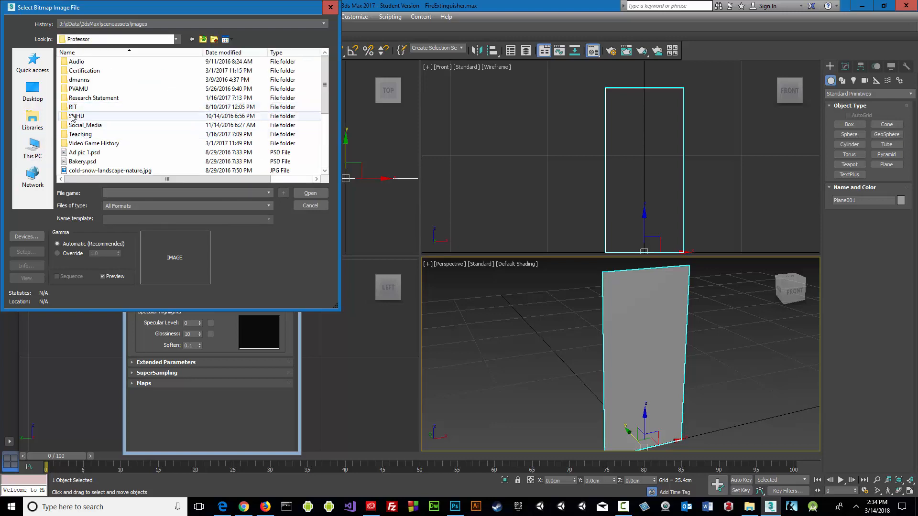
{"action": "double_click", "coordinate": [80, 117]}
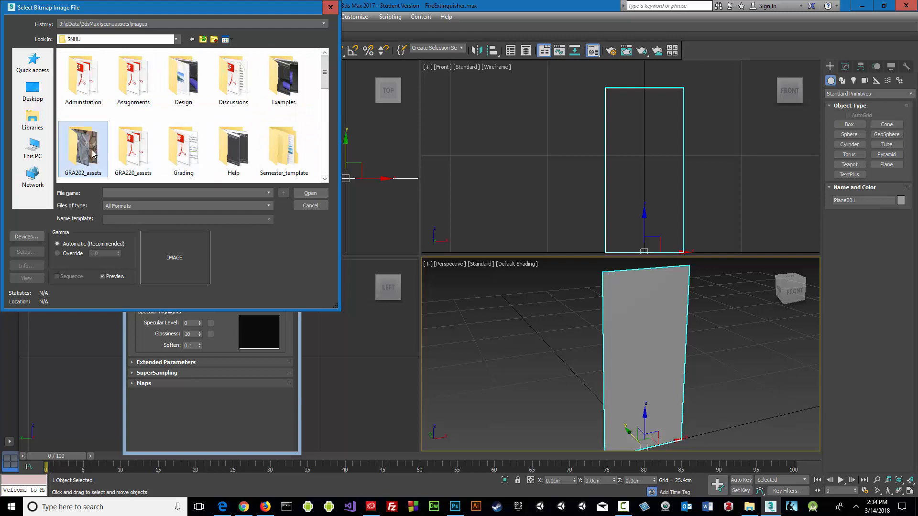
{"action": "double_click", "coordinate": [91, 149]}
{"action": "scroll", "coordinate": [91, 147], "scroll_direction": "down", "scroll_amount": 3}
{"action": "double_click", "coordinate": [87, 119]}
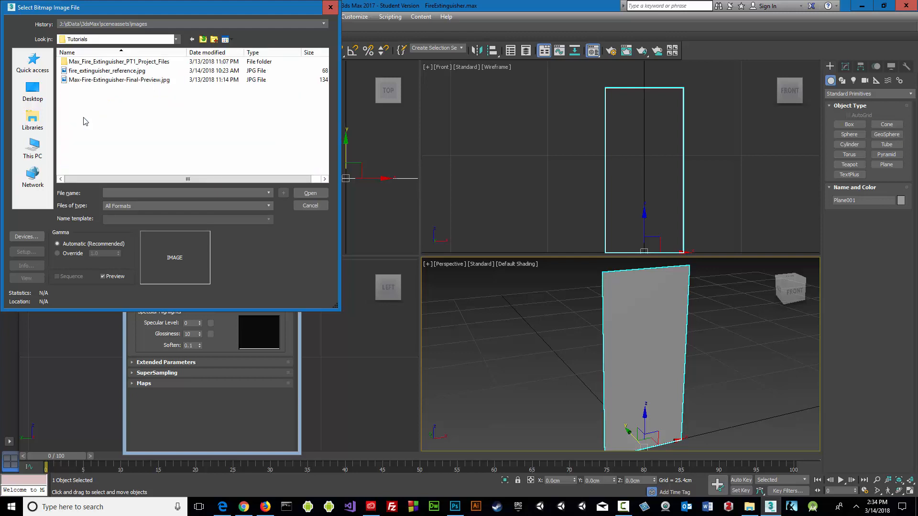
Load fire_extinguisher_reference.jpg as the diffuse bitmap, assign the material to the plane with the map shown in the viewport, and close the Material Editor.
{"action": "left_click", "coordinate": [93, 71]}
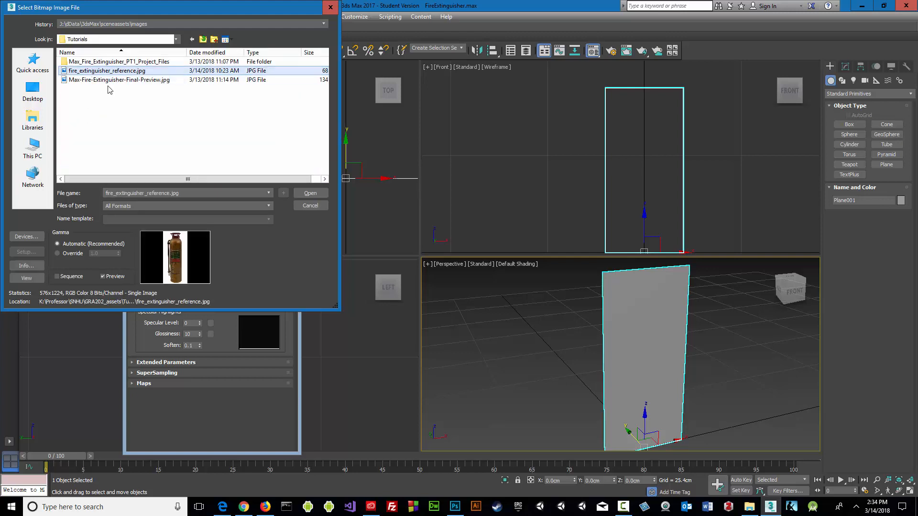
{"action": "left_click", "coordinate": [311, 193]}
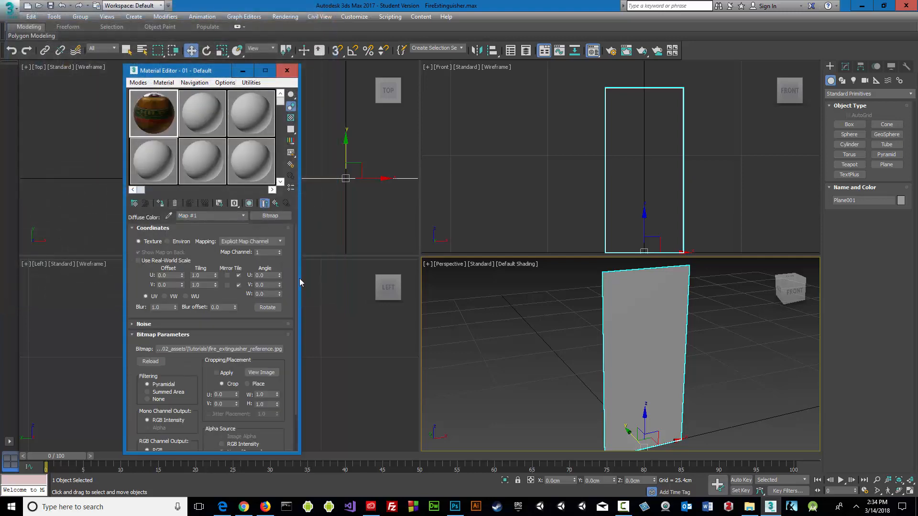
{"action": "left_click", "coordinate": [249, 204]}
{"action": "left_click", "coordinate": [160, 204]}
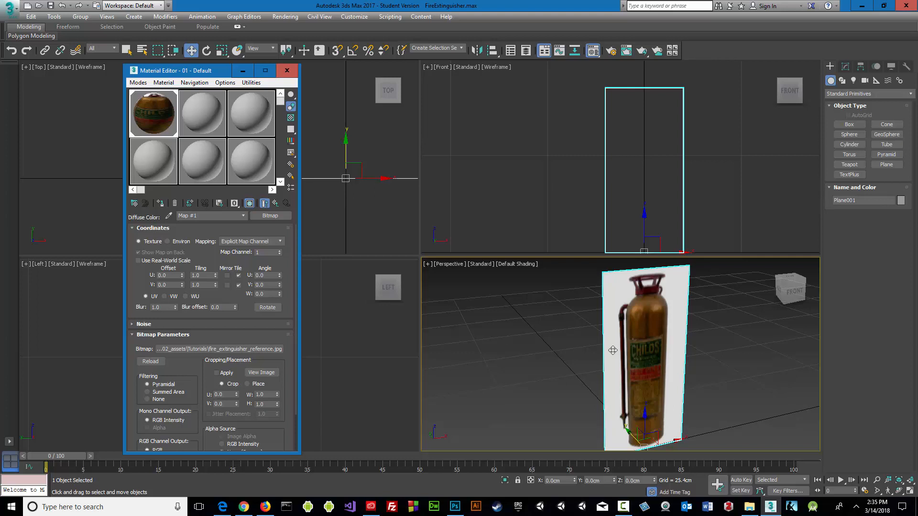
{"action": "left_click", "coordinate": [275, 203]}
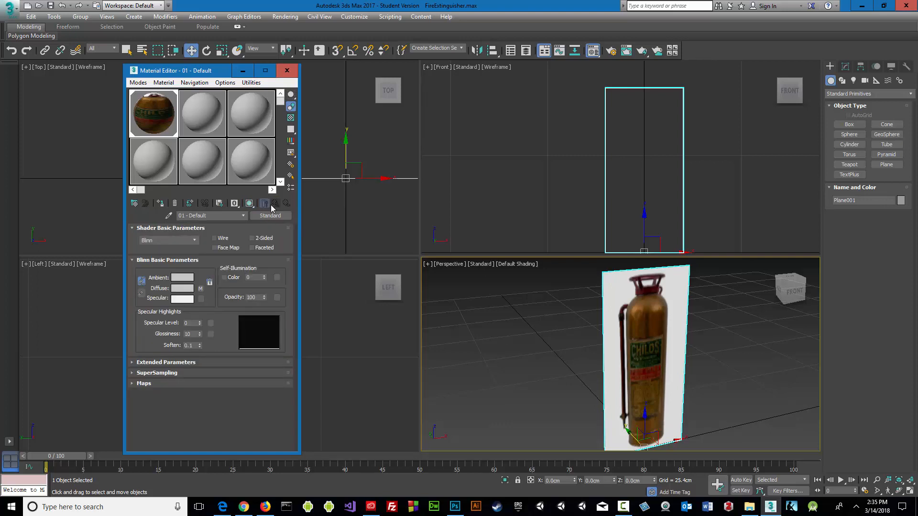
{"action": "left_click", "coordinate": [286, 70]}
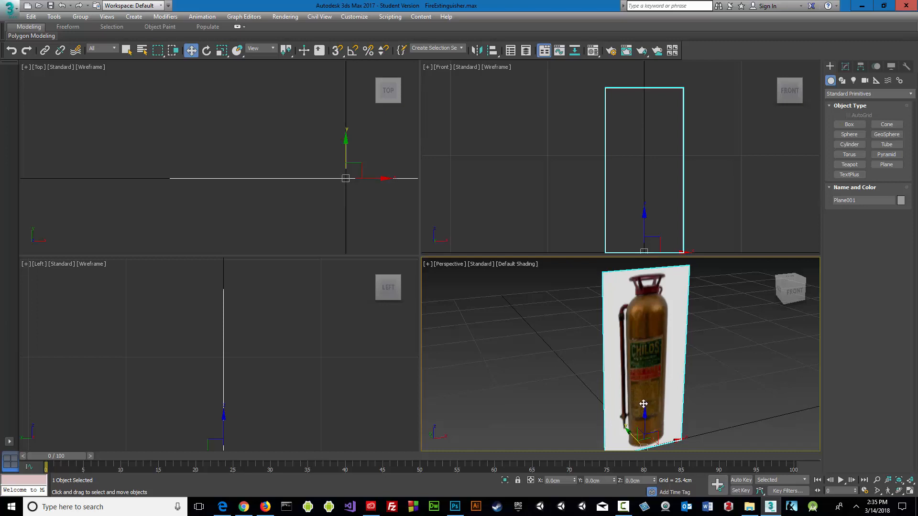
Try freezing the reference plane in the Perspective view, and unfreeze it again.
{"action": "middle_click_drag", "start_coordinate": [636, 396], "coordinate": [604, 390]}
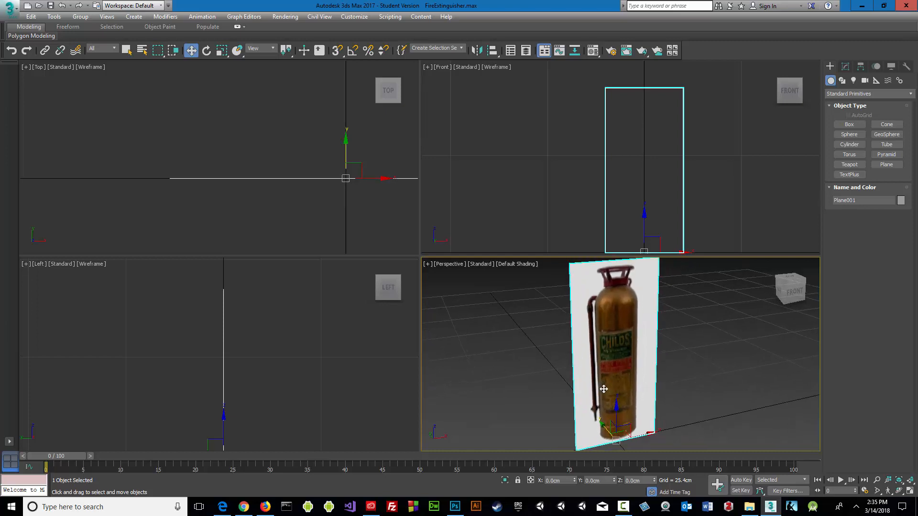
{"action": "right_click", "coordinate": [612, 356]}
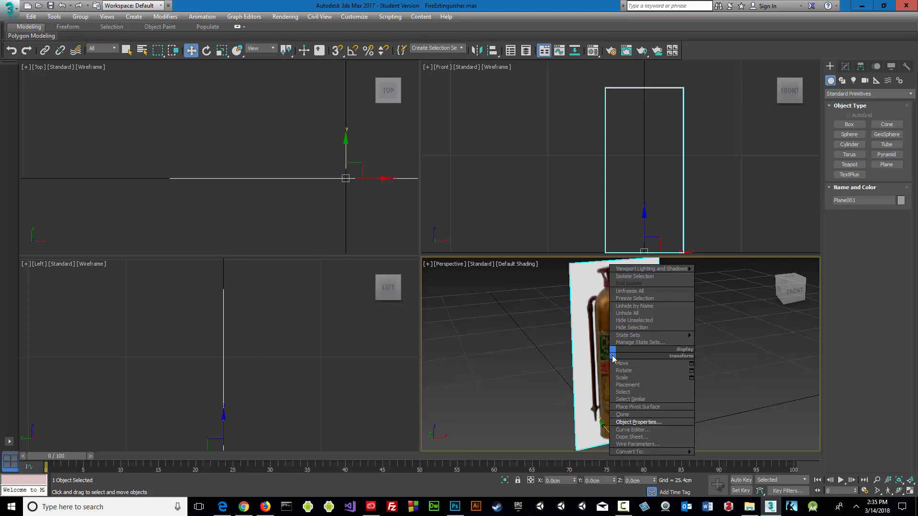
{"action": "left_click", "coordinate": [631, 299]}
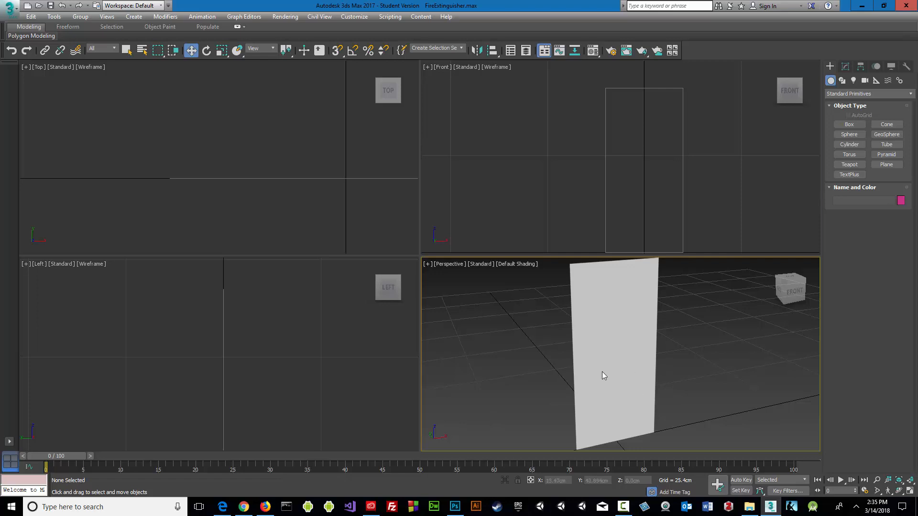
{"action": "right_click", "coordinate": [610, 349]}
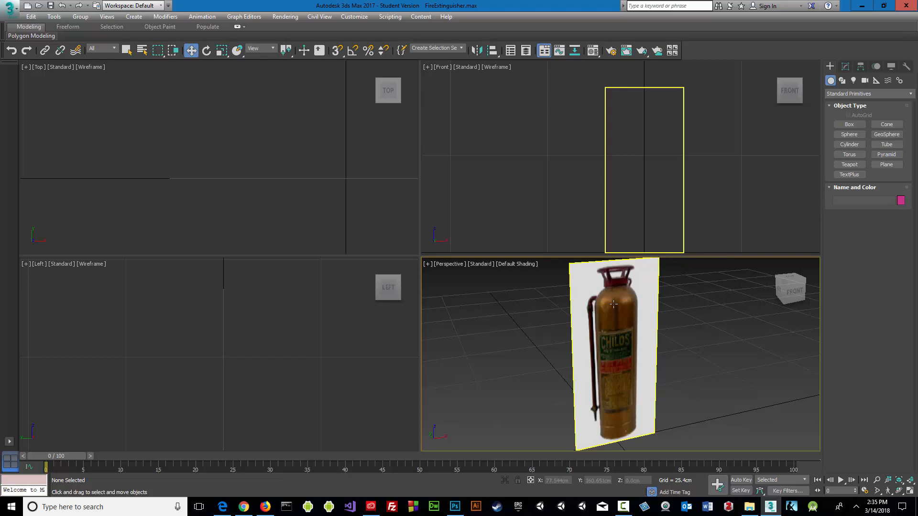
{"action": "right_click", "coordinate": [604, 342]}
{"action": "left_click", "coordinate": [640, 411]}
{"action": "left_click", "coordinate": [708, 361]}
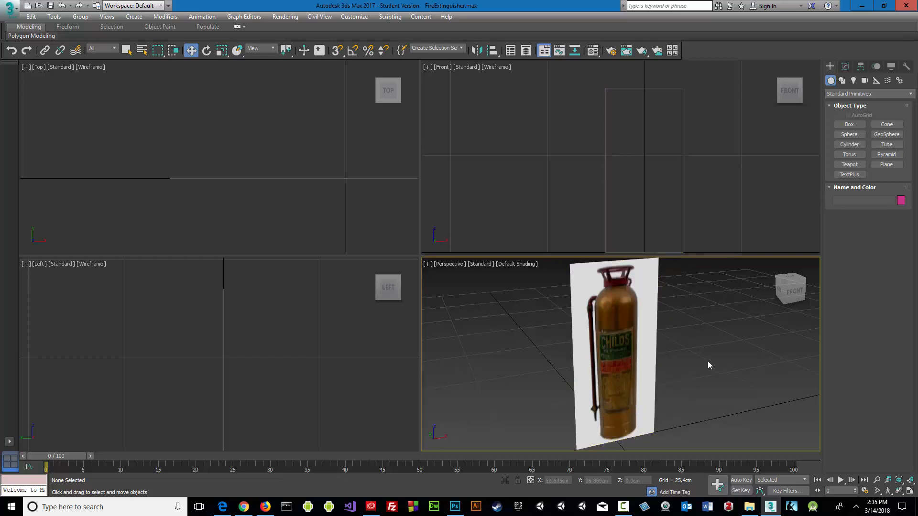
Turn off Show Frozen in Gray in the reference plane's object properties and freeze the plane.
{"action": "left_click", "coordinate": [625, 367]}
{"action": "right_click", "coordinate": [614, 363]}
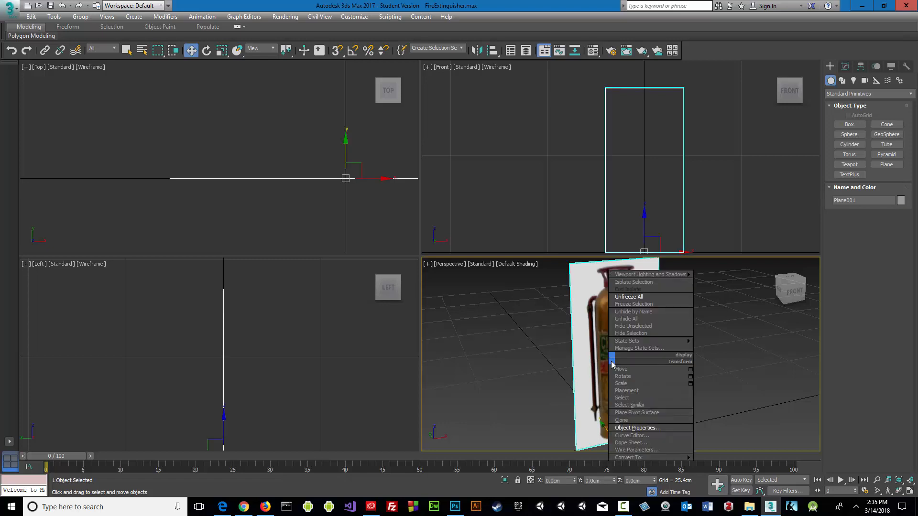
{"action": "left_click", "coordinate": [638, 426]}
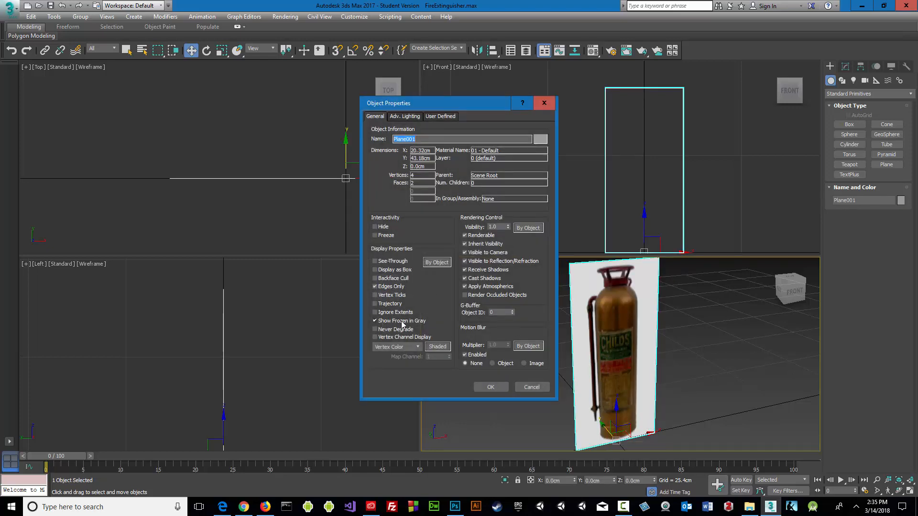
{"action": "left_click", "coordinate": [375, 323]}
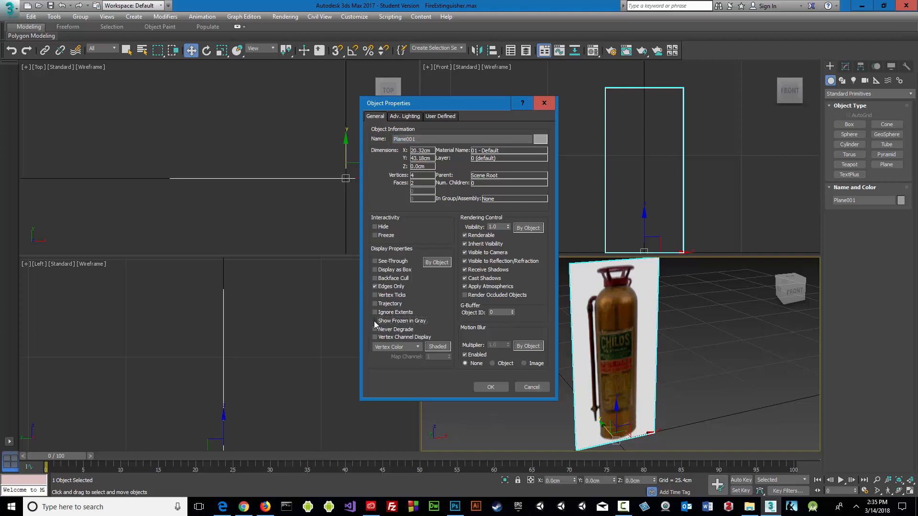
{"action": "left_click", "coordinate": [492, 387]}
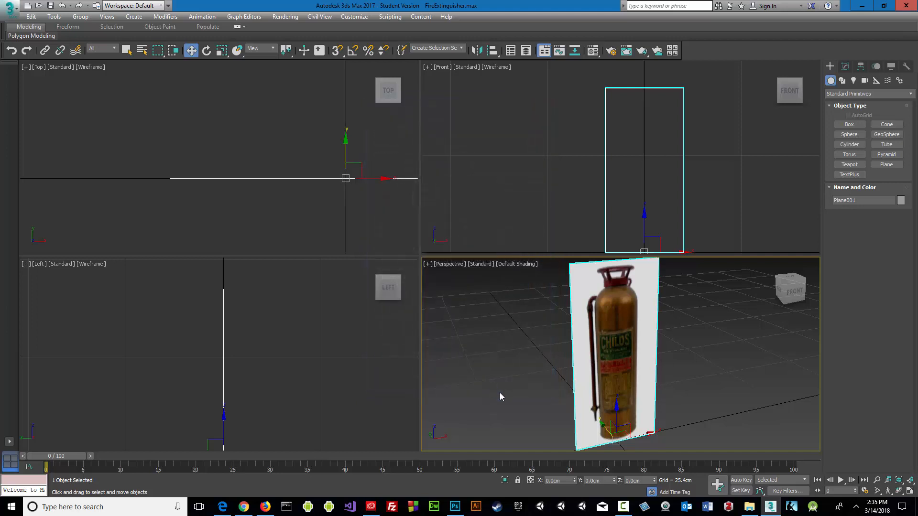
{"action": "right_click", "coordinate": [610, 339]}
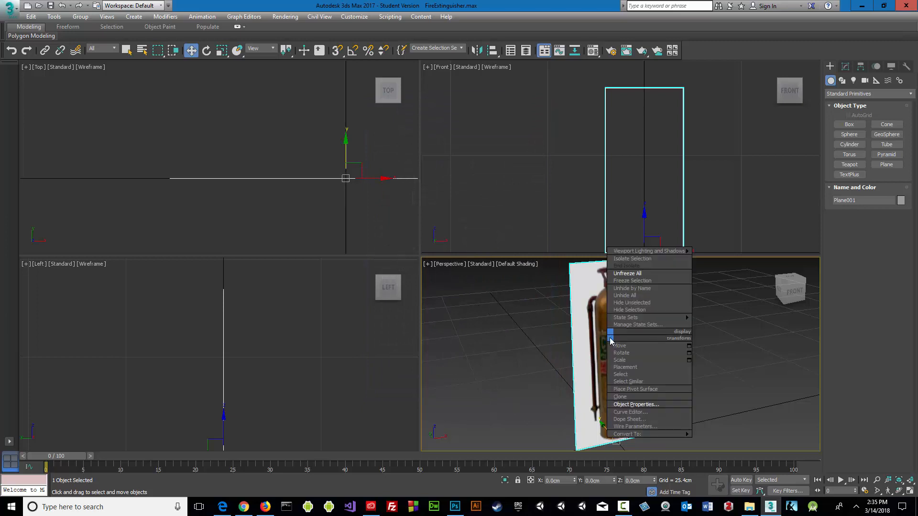
{"action": "left_click", "coordinate": [621, 281]}
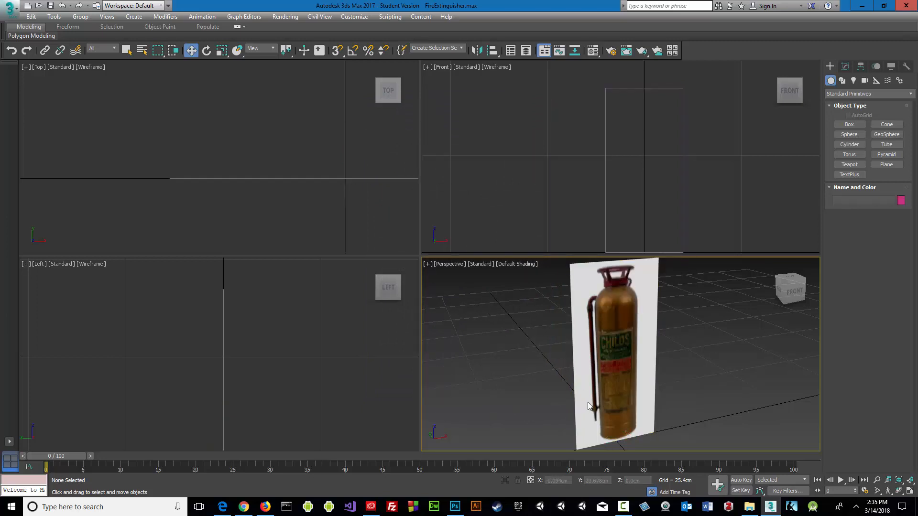
Fit all four viewports to the scene's extents and turn the Perspective view to face the reference plane head-on.
{"action": "middle_click_drag", "start_coordinate": [644, 409], "coordinate": [617, 383], "text": "alt"}
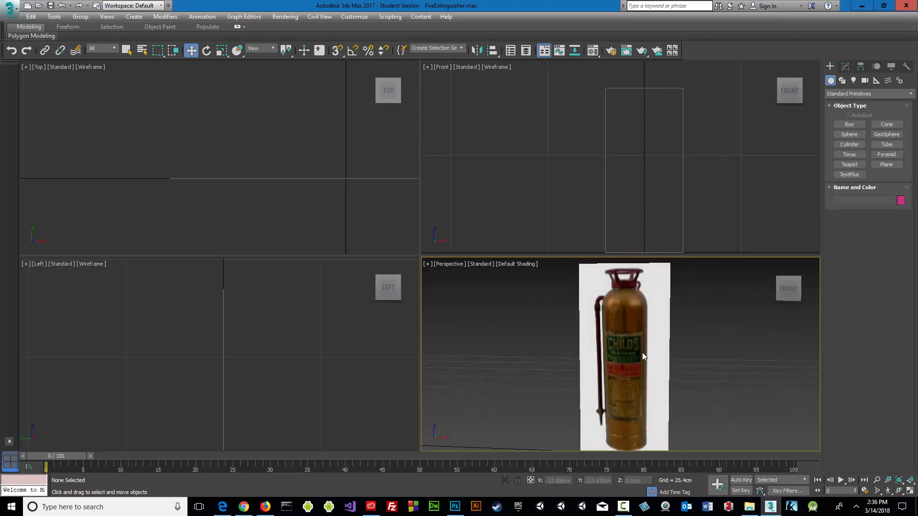
{"action": "middle_click_drag", "start_coordinate": [641, 352], "coordinate": [593, 354], "text": "alt"}
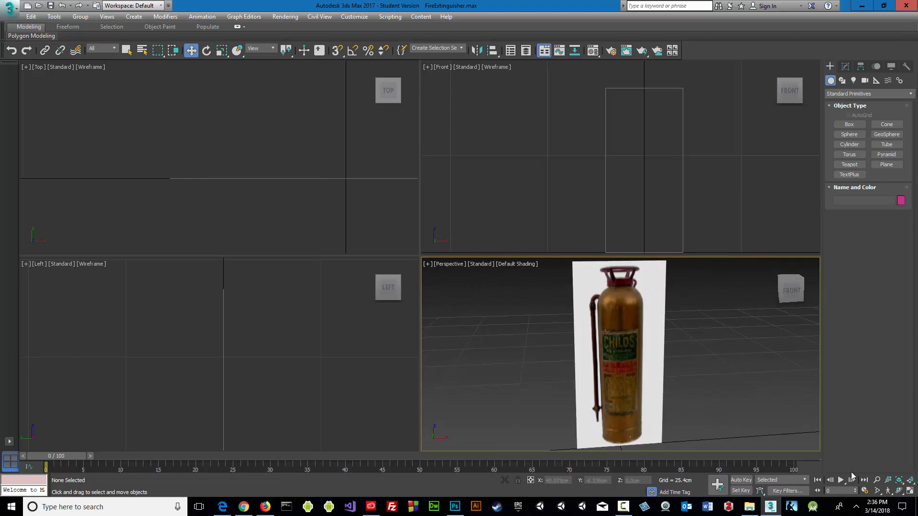
{"action": "left_click", "coordinate": [910, 480]}
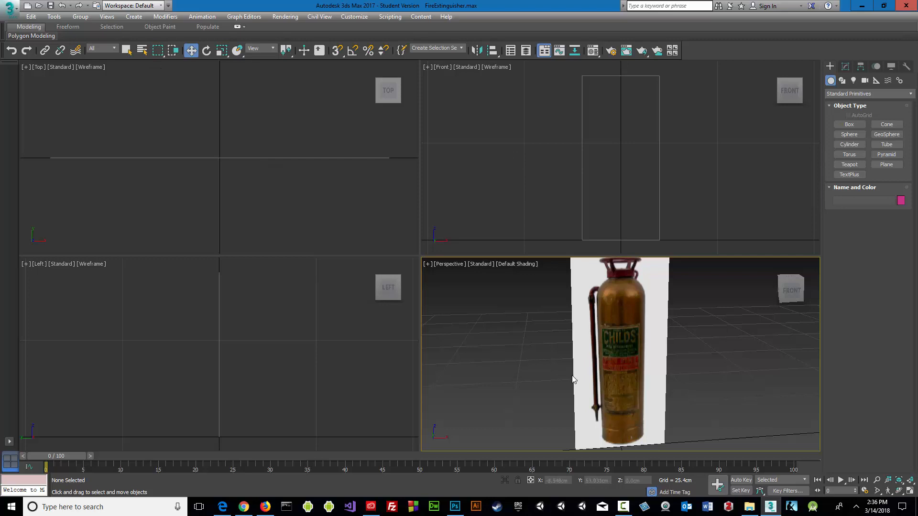
{"action": "mouse_move", "coordinate": [573, 379]}
{"action": "middle_mouse_down", "text": "alt"}
{"action": "mouse_move", "coordinate": [571, 356]}
{"action": "mouse_move", "coordinate": [597, 380]}
{"action": "mouse_move", "coordinate": [540, 340]}
{"action": "mouse_move", "coordinate": [578, 373]}
{"action": "mouse_move", "coordinate": [541, 376]}
{"action": "mouse_move", "coordinate": [612, 371]}
{"action": "mouse_move", "coordinate": [501, 368]}
{"action": "mouse_move", "coordinate": [566, 366]}
{"action": "middle_mouse_up", "text": "alt"}
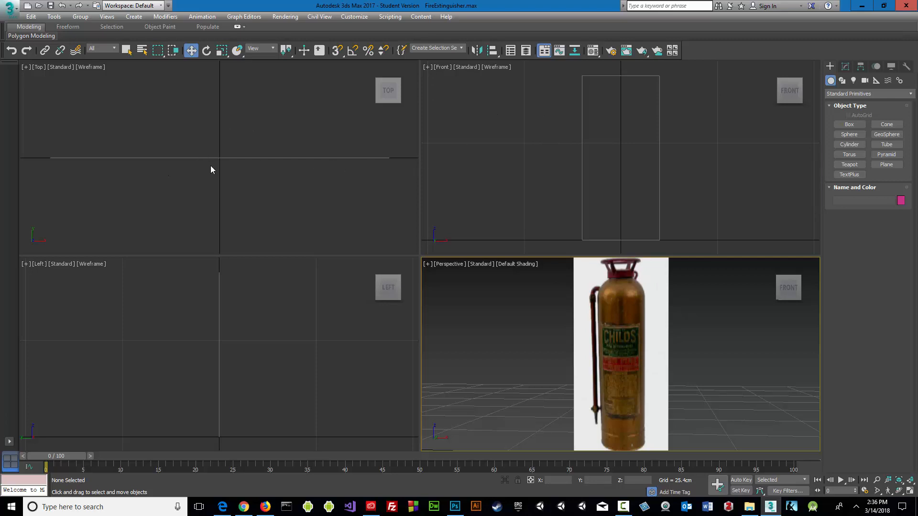
{"action": "left_click", "coordinate": [231, 164]}
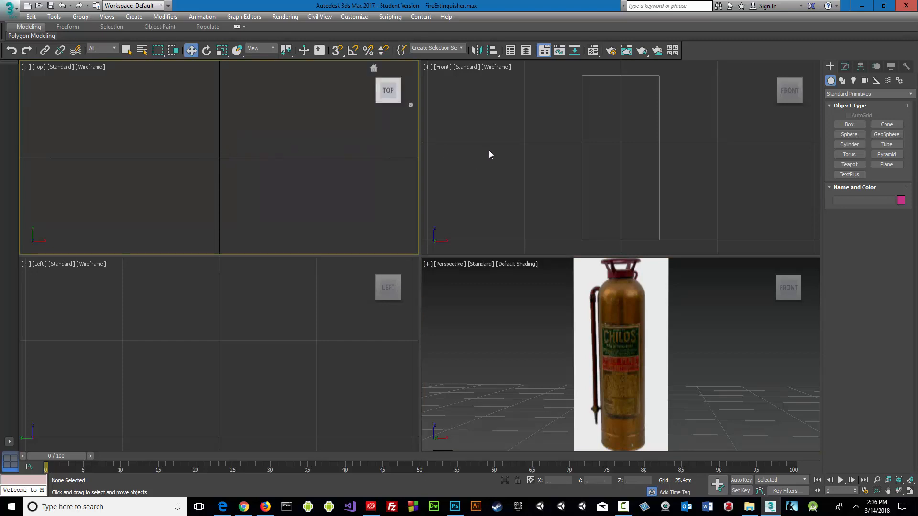
Set the Front viewport to Default Shading with Edged Faces and turn on Edged Faces in the Perspective viewport.
{"action": "left_click", "coordinate": [549, 129]}
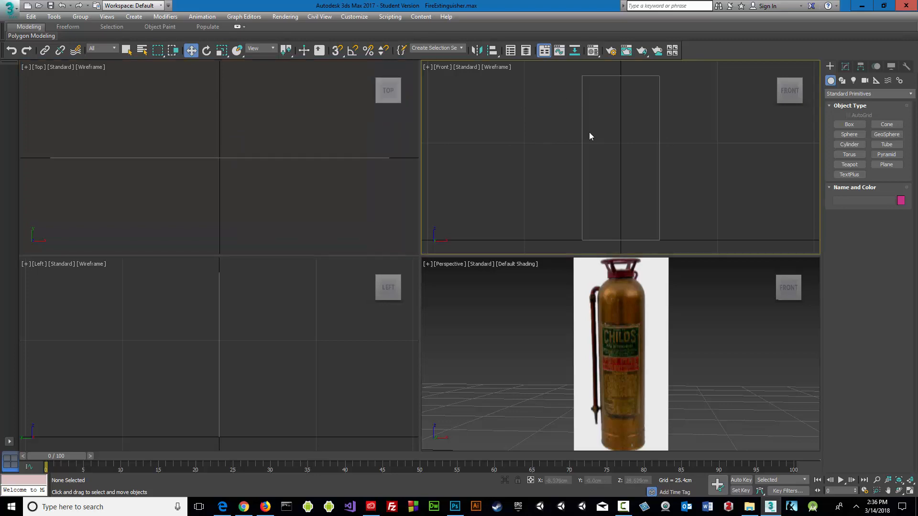
{"action": "left_click", "coordinate": [492, 67]}
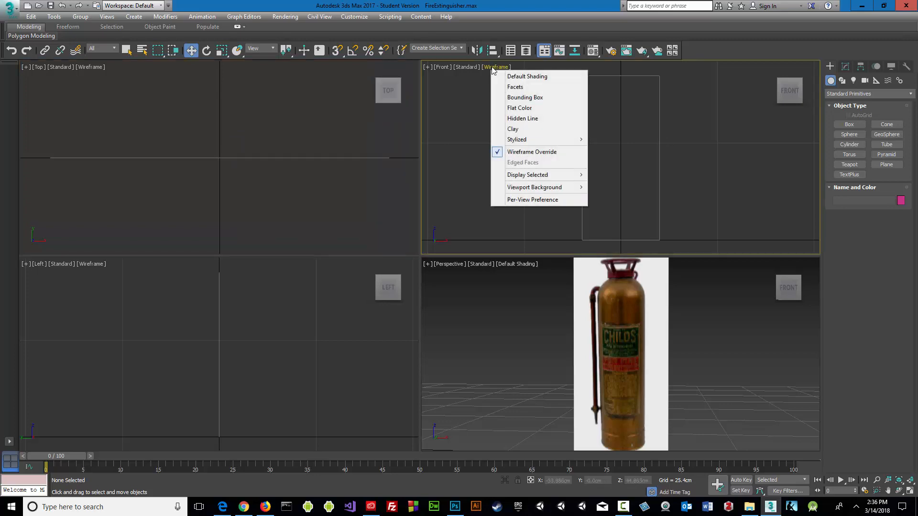
{"action": "left_click", "coordinate": [526, 76]}
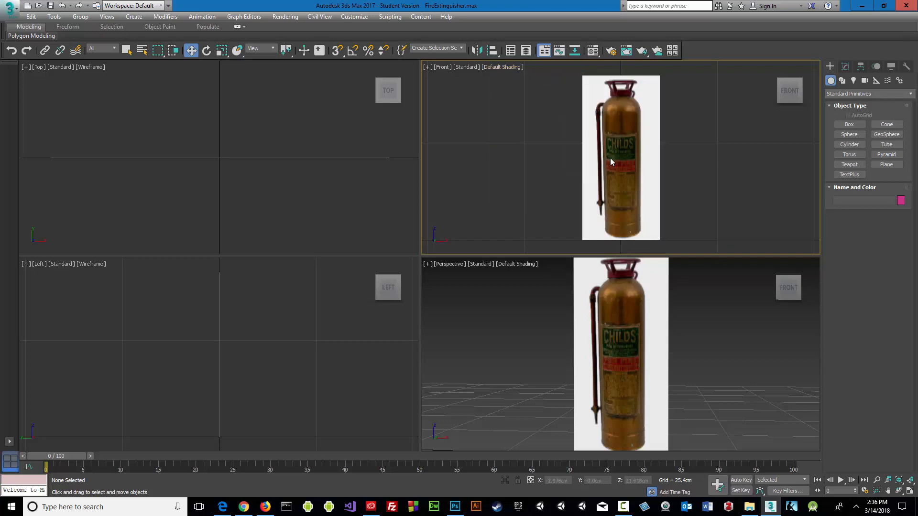
{"action": "left_click", "coordinate": [488, 67]}
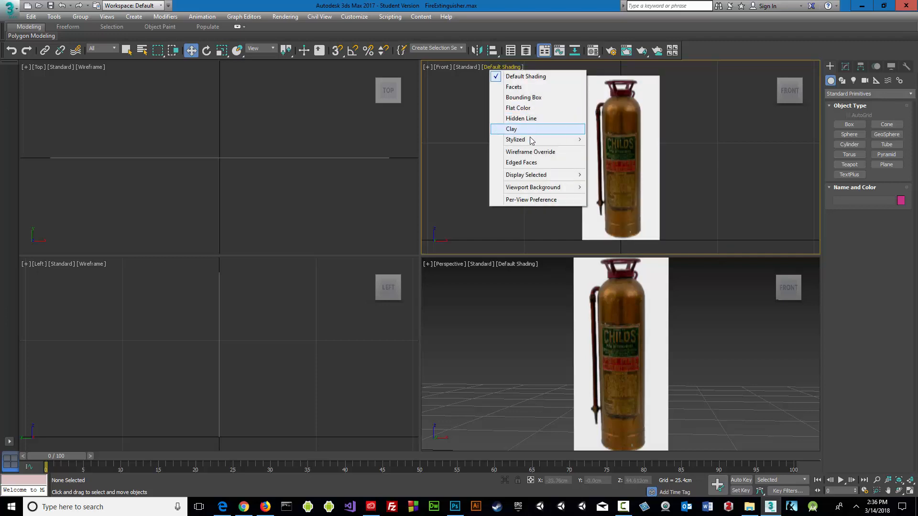
{"action": "left_click", "coordinate": [521, 162]}
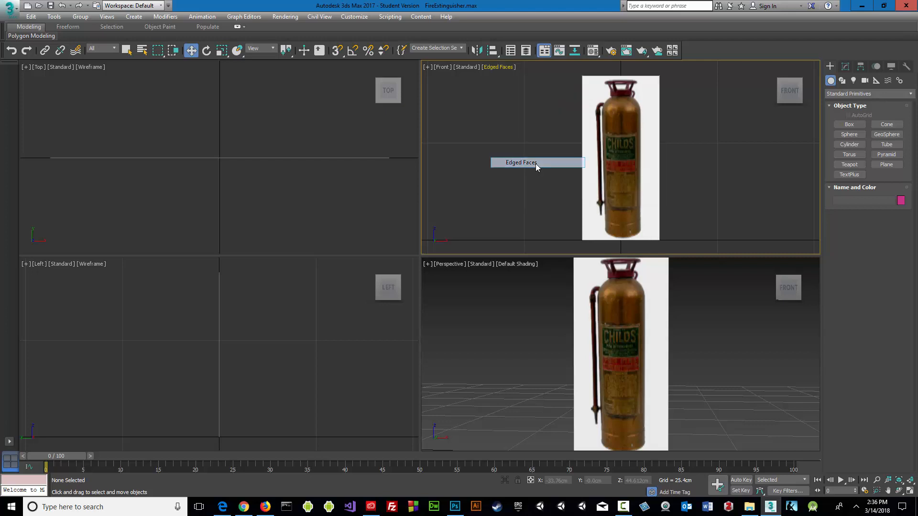
{"action": "left_click", "coordinate": [521, 264]}
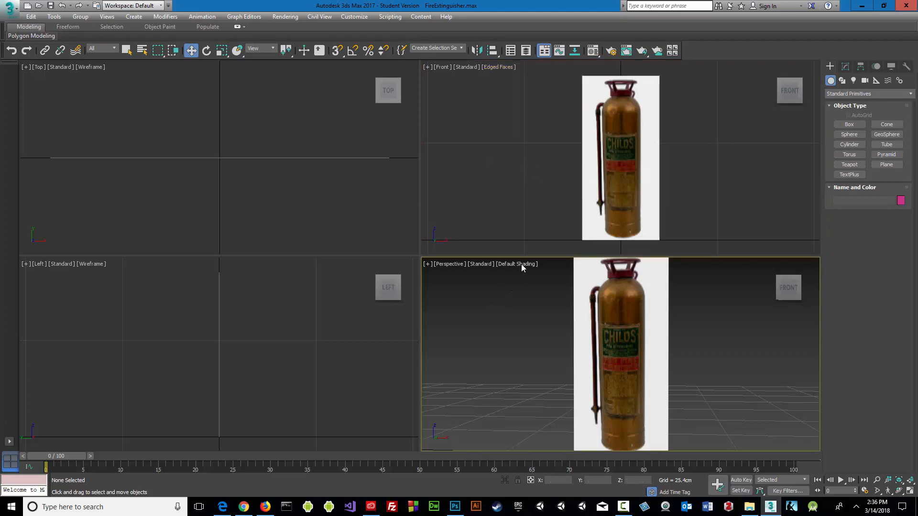
{"action": "left_click", "coordinate": [521, 264]}
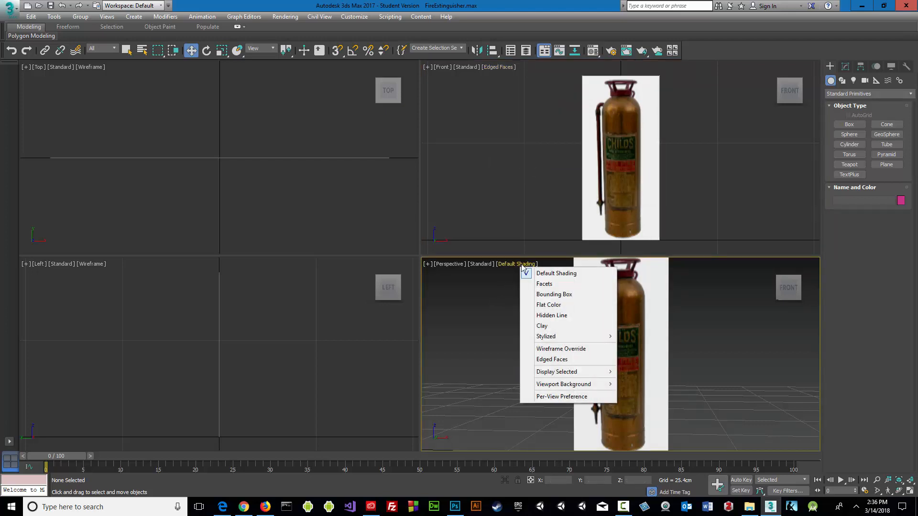
{"action": "left_click", "coordinate": [561, 361]}
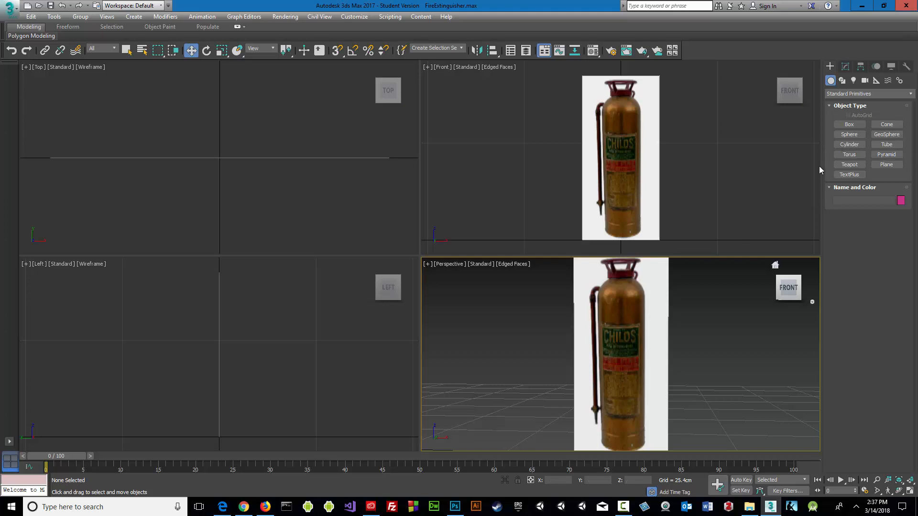
Draw a cylinder about 2.7 cm in radius and 20.3 cm high, centred on the origin in the Top viewport.
{"action": "left_click", "coordinate": [851, 145]}
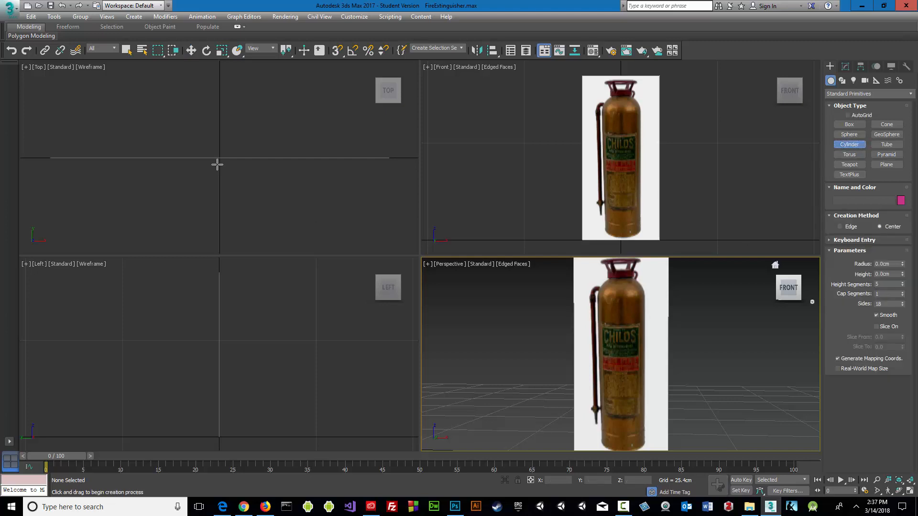
{"action": "left_click", "coordinate": [199, 155]}
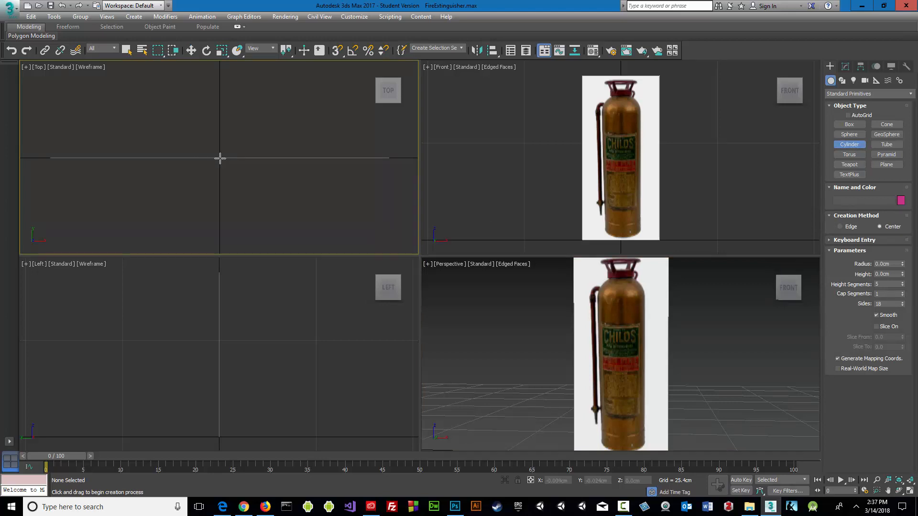
{"action": "left_click_drag", "start_coordinate": [219, 158], "coordinate": [253, 186]}
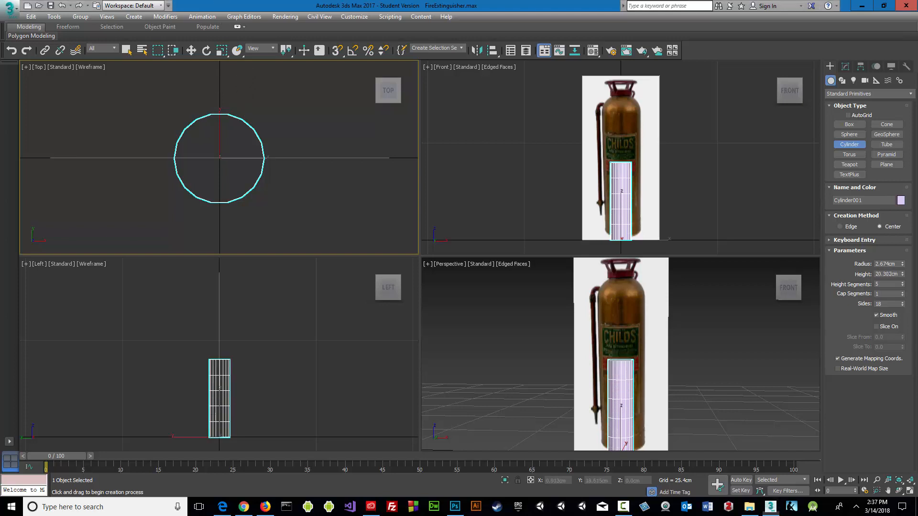
{"action": "left_click", "coordinate": [255, 200]}
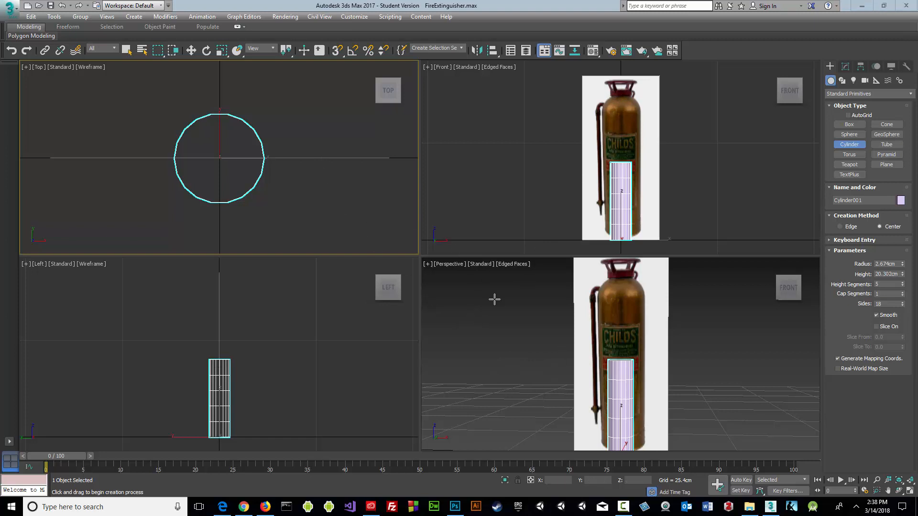
Delete the cylinder standing in front of the reference plane.
{"action": "middle_click_drag", "start_coordinate": [493, 299], "coordinate": [460, 290]}
{"action": "key", "text": "w"}
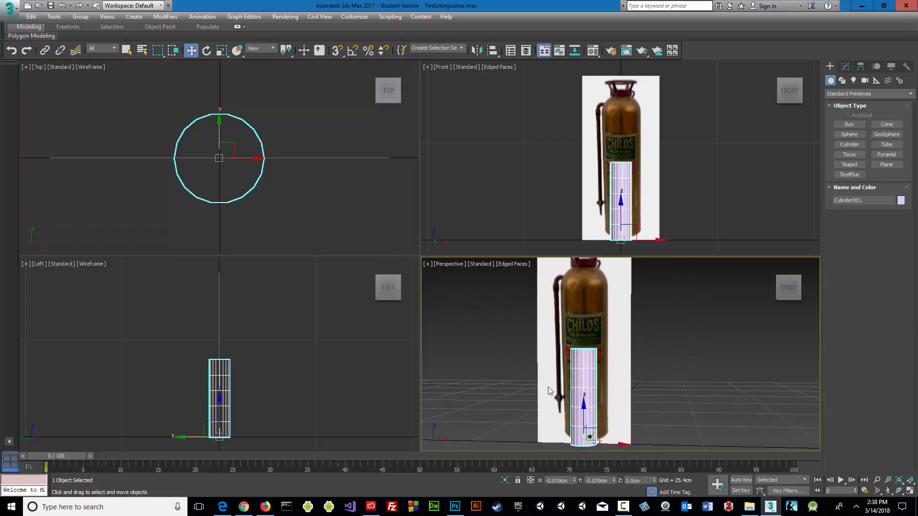
{"action": "key", "text": "Delete"}
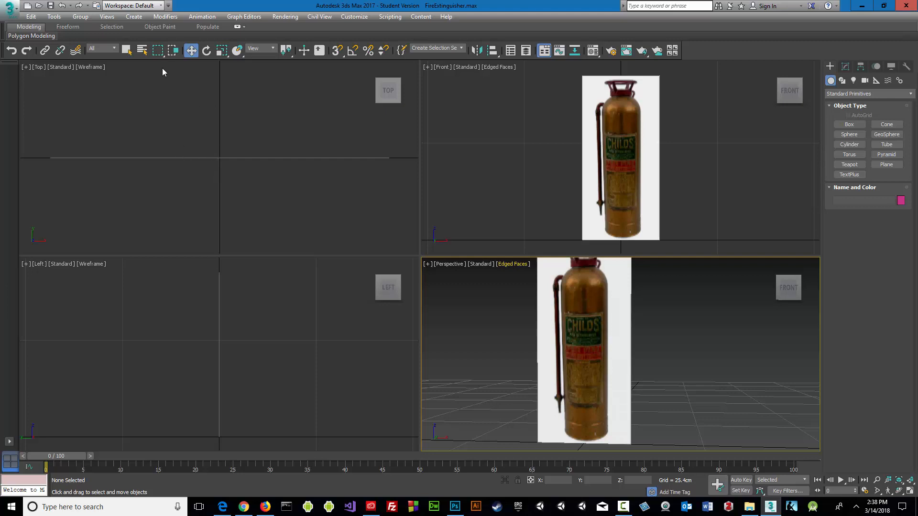
Draw a thin cylinder about 0.9 cm in radius and 22.7 cm high near the origin in the Top viewport and delete it.
{"action": "left_click", "coordinate": [850, 144]}
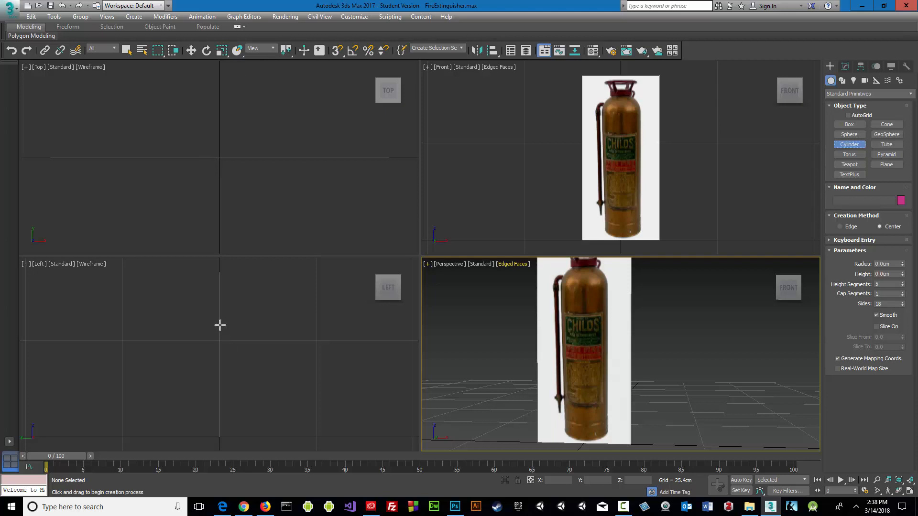
{"action": "left_click_drag", "start_coordinate": [214, 159], "coordinate": [228, 159]}
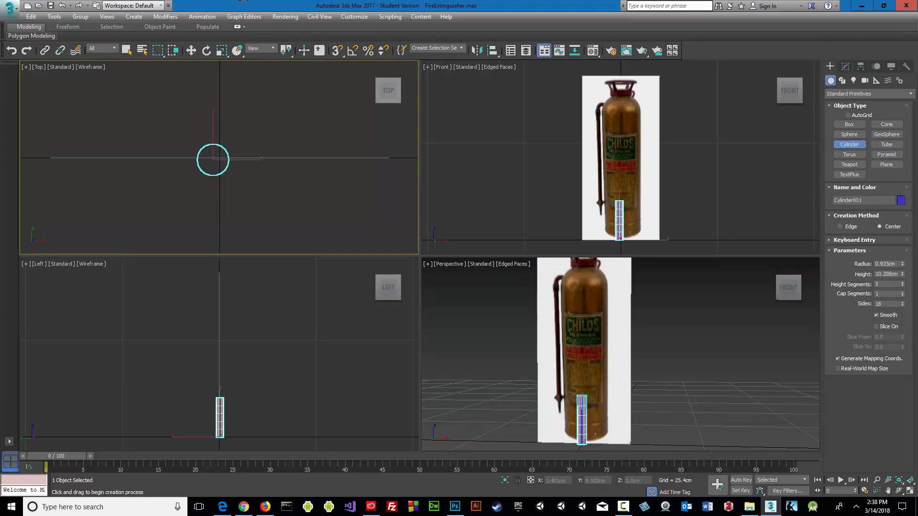
{"action": "left_click", "coordinate": [243, 0]}
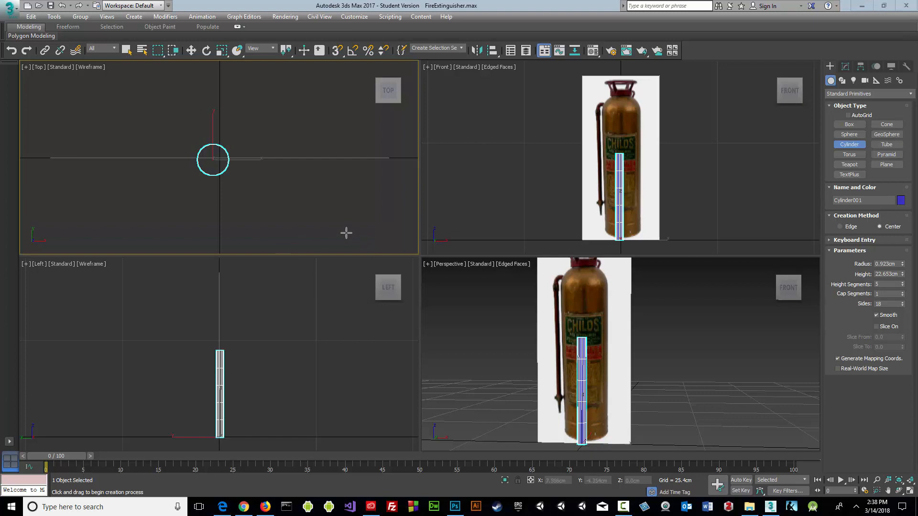
{"action": "middle_click_drag", "start_coordinate": [509, 324], "coordinate": [519, 335]}
{"action": "key", "text": "w"}
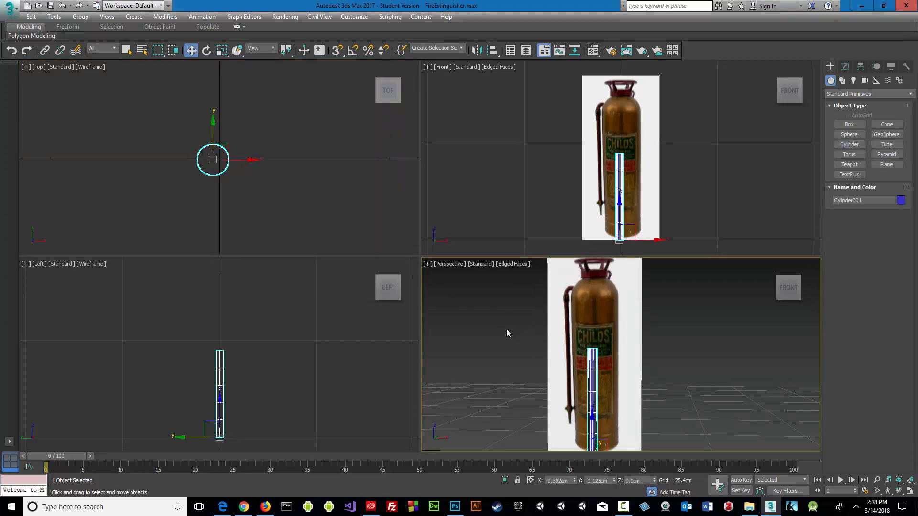
{"action": "key", "text": "Delete"}
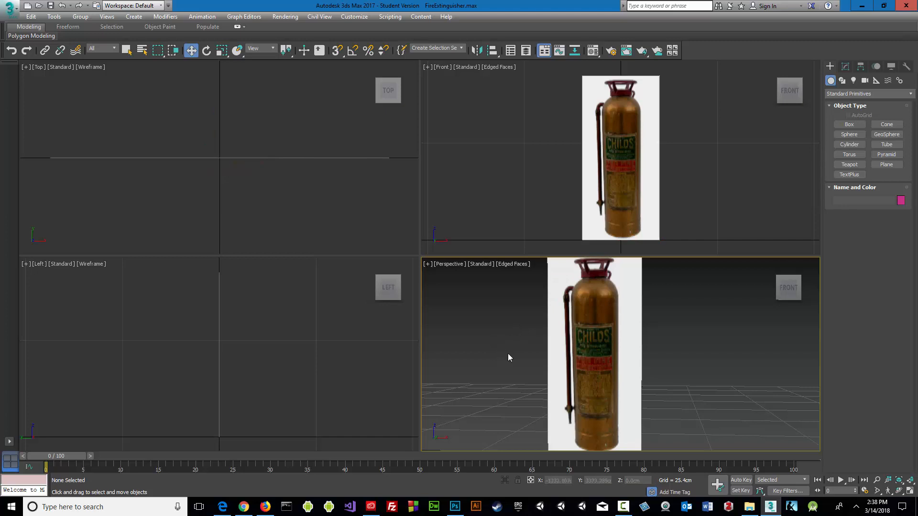
Draw a cylinder about 4.4 cm in radius and 42 cm high at the base of the reference plane in the Perspective viewport.
{"action": "scroll", "coordinate": [515, 340], "scroll_direction": "up", "scroll_amount": 5}
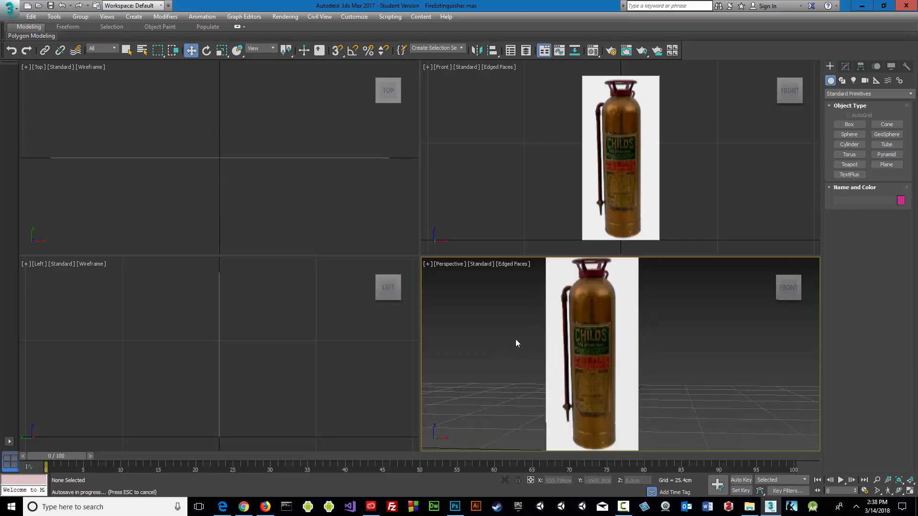
{"action": "middle_click_drag", "start_coordinate": [520, 351], "coordinate": [569, 368]}
{"action": "scroll", "coordinate": [546, 348], "scroll_direction": "down", "scroll_amount": 5}
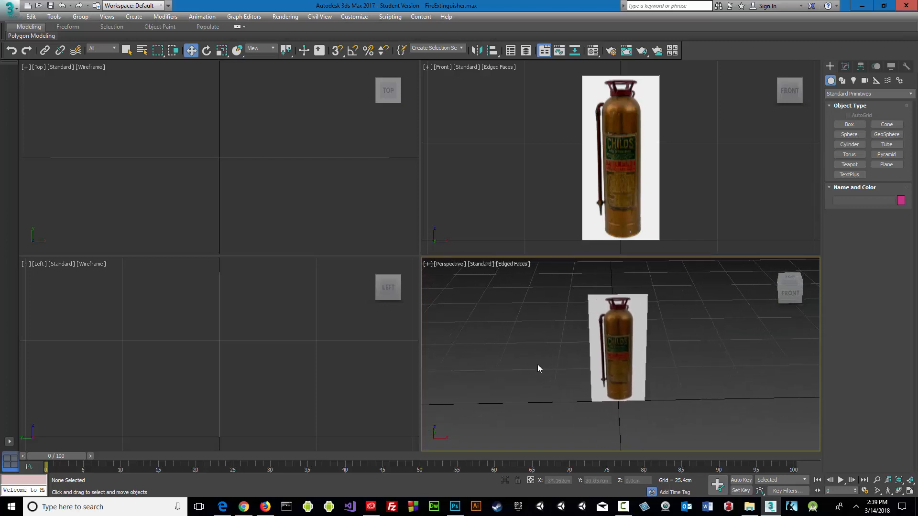
{"action": "left_click", "coordinate": [849, 144]}
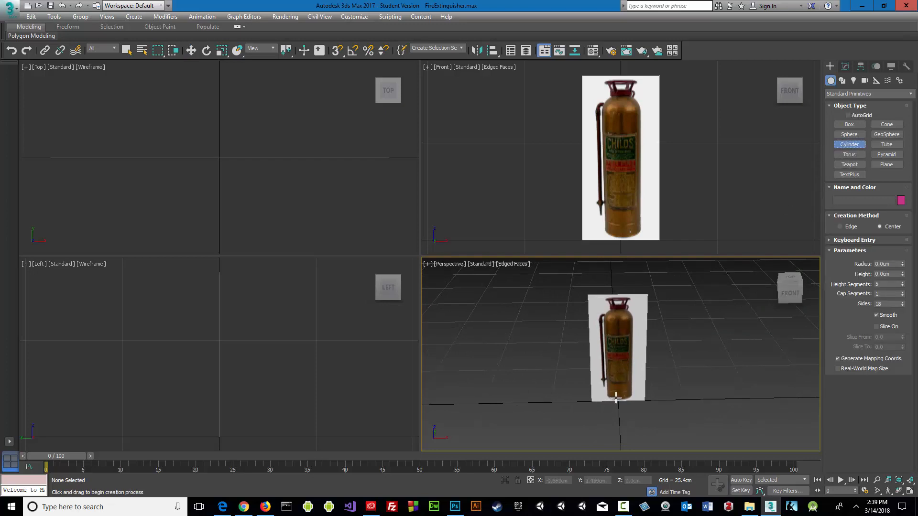
{"action": "left_click_drag", "start_coordinate": [616, 397], "coordinate": [626, 399]}
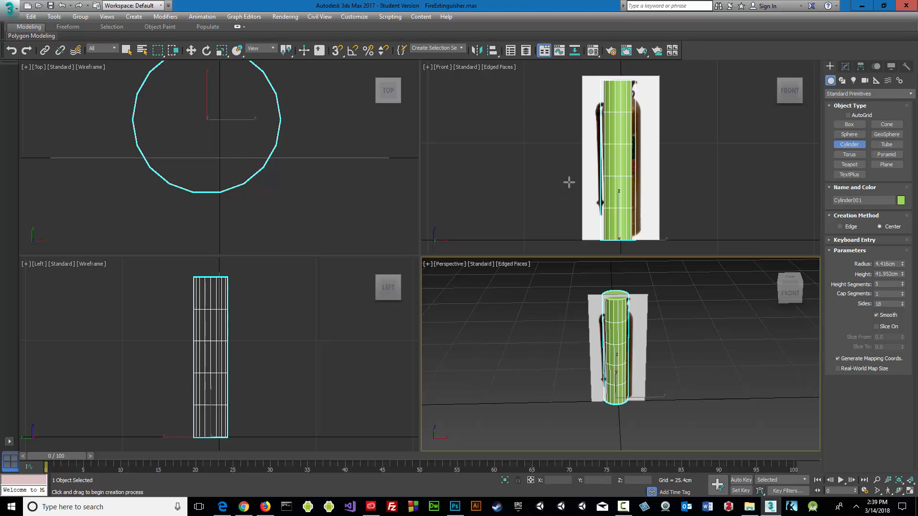
Move the cylinder along the X axis in the Front viewport to line it up with the extinguisher body, at X about 0.5 cm.
{"action": "middle_click_drag", "start_coordinate": [547, 191], "coordinate": [508, 202]}
{"action": "scroll", "coordinate": [535, 189], "scroll_direction": "up", "scroll_amount": 3}
{"action": "scroll", "coordinate": [534, 188], "scroll_direction": "down", "scroll_amount": 3}
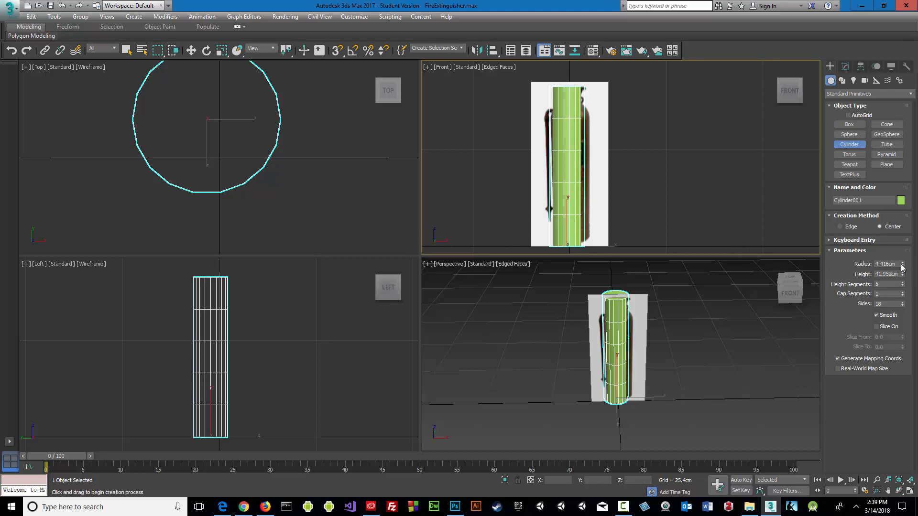
{"action": "key", "text": "w"}
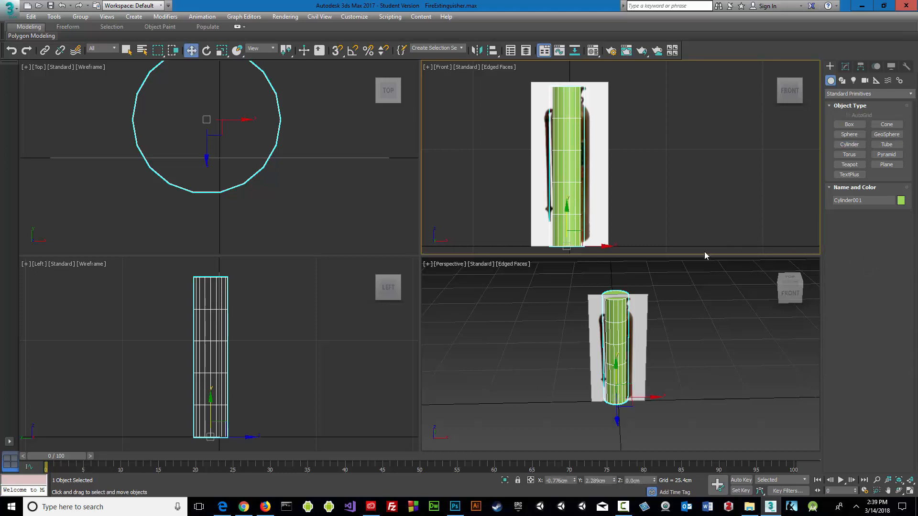
{"action": "left_click_drag", "start_coordinate": [605, 246], "coordinate": [609, 246]}
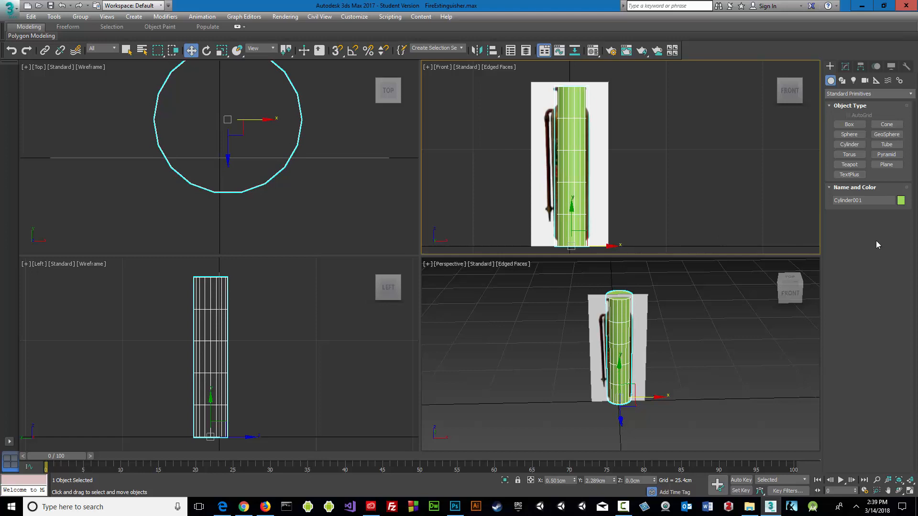
Increase the cylinder's radius to about 5.26 cm and nudge it along the X axis to about 0.27 cm.
{"action": "left_click", "coordinate": [846, 67]}
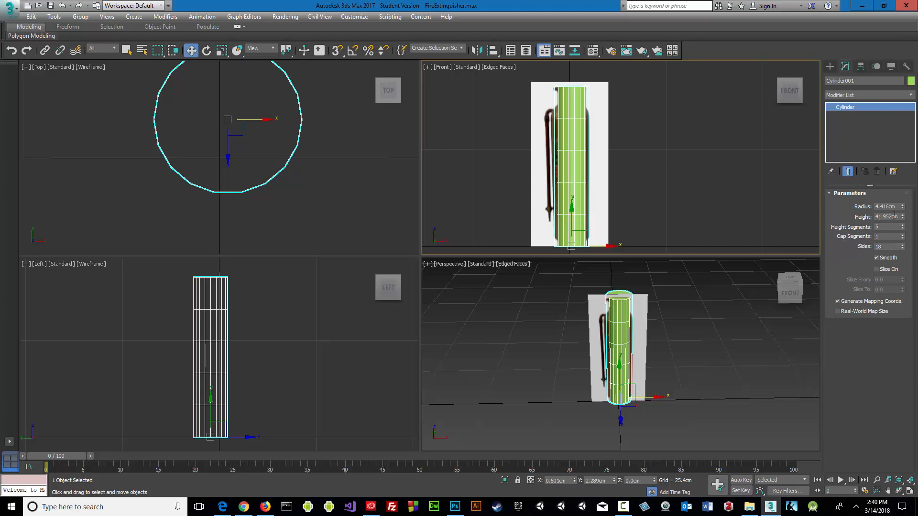
{"action": "left_click_drag", "start_coordinate": [904, 208], "coordinate": [897, 198]}
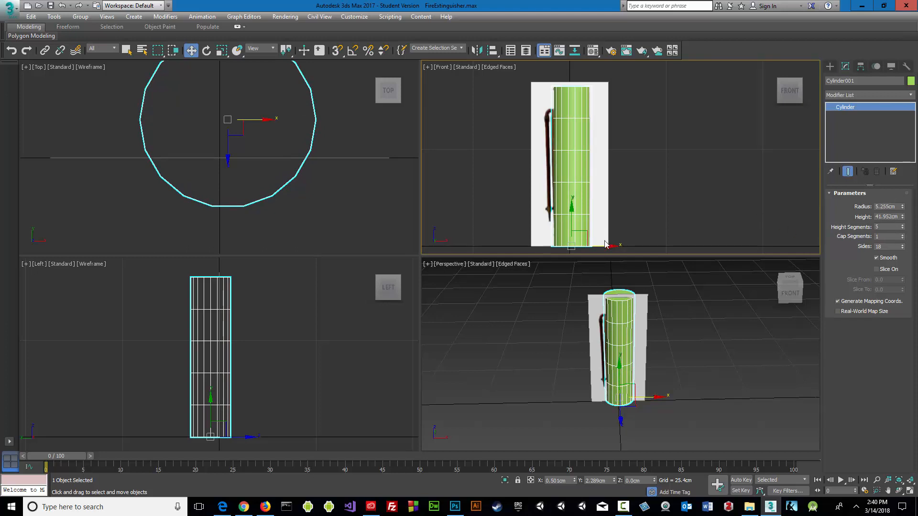
{"action": "left_click_drag", "start_coordinate": [608, 246], "coordinate": [609, 246]}
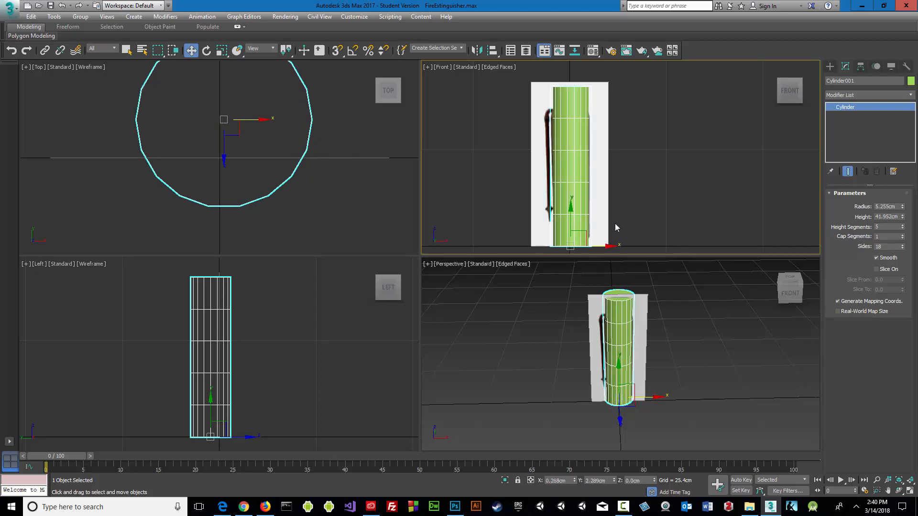
Make the cylinder see-through and maximize the Front viewport around the reference image.
{"action": "key", "text": "alt+x"}
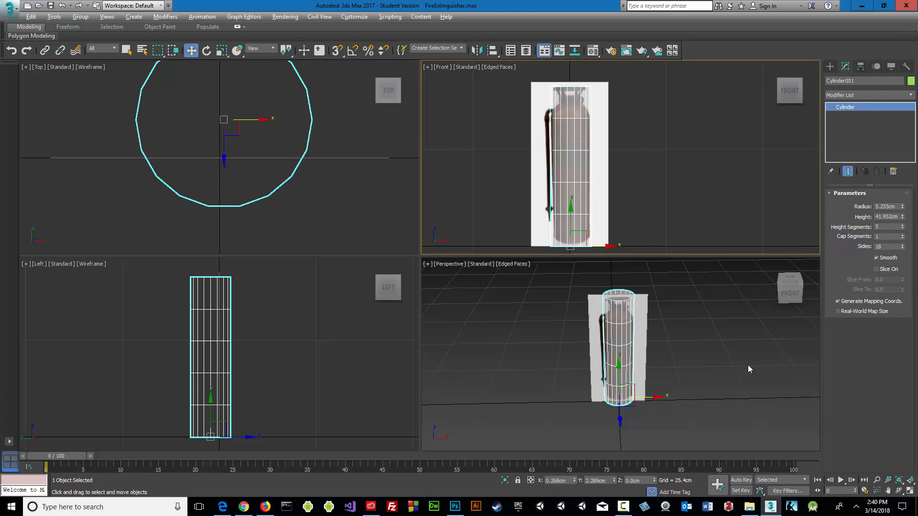
{"action": "left_click", "coordinate": [909, 490]}
{"action": "middle_click_drag", "start_coordinate": [451, 279], "coordinate": [584, 271]}
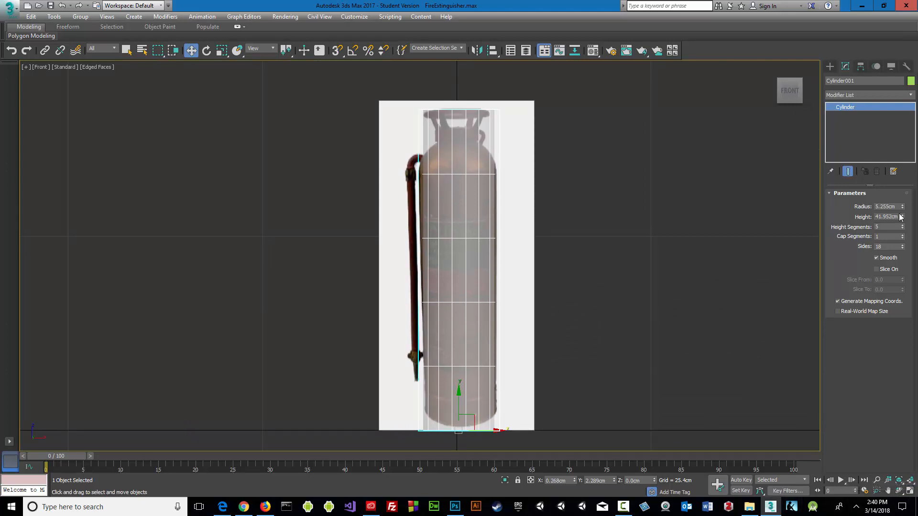
Set the cylinder's radius to about 5.41 cm and its height segments to 1.
{"action": "left_click_drag", "start_coordinate": [902, 207], "coordinate": [901, 204]}
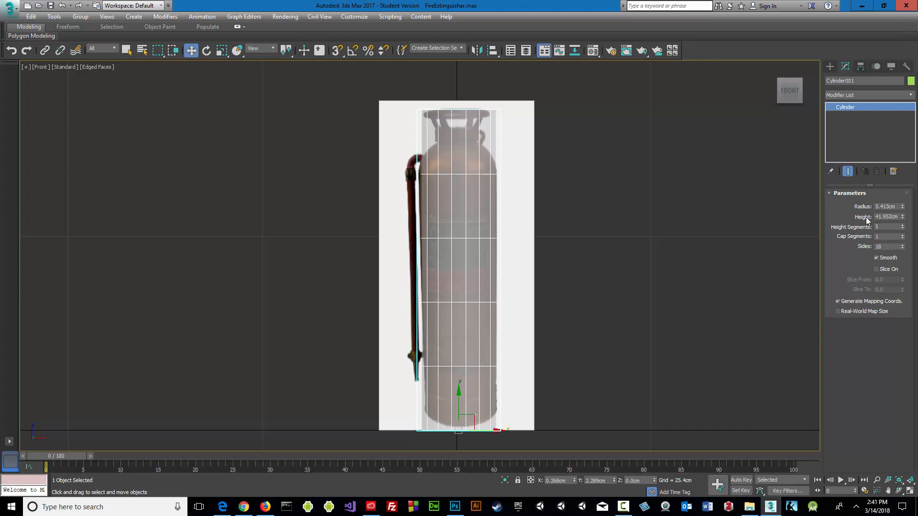
{"action": "left_click", "coordinate": [884, 227]}
{"action": "type", "text": "1"}
{"action": "key", "text": "Return"}
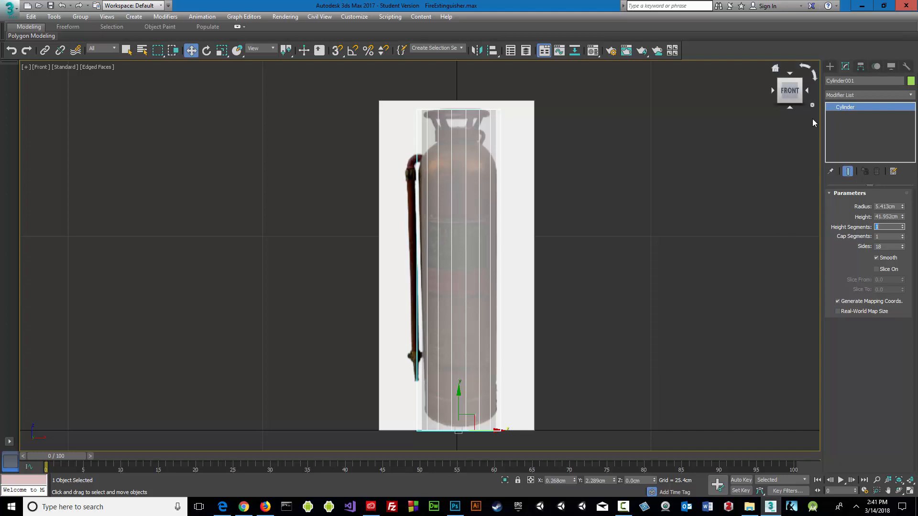
Add an Edit Poly modifier to the cylinder and switch to edge selection.
{"action": "left_click", "coordinate": [858, 96]}
{"action": "key", "text": "e"}
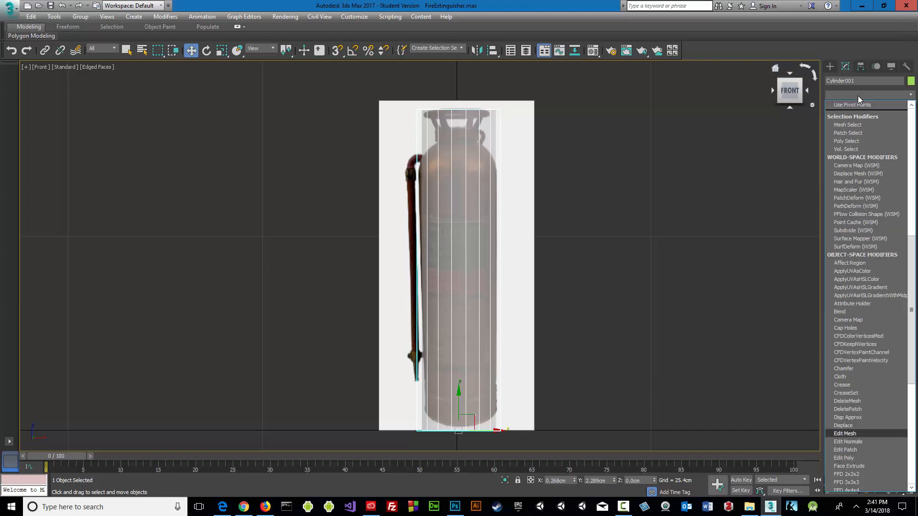
{"action": "key", "text": "Down"}
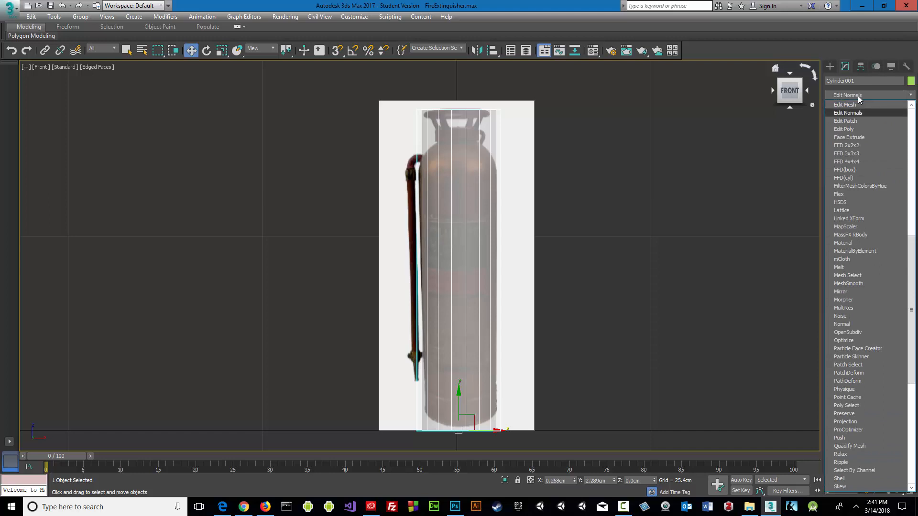
{"action": "left_click", "coordinate": [845, 130]}
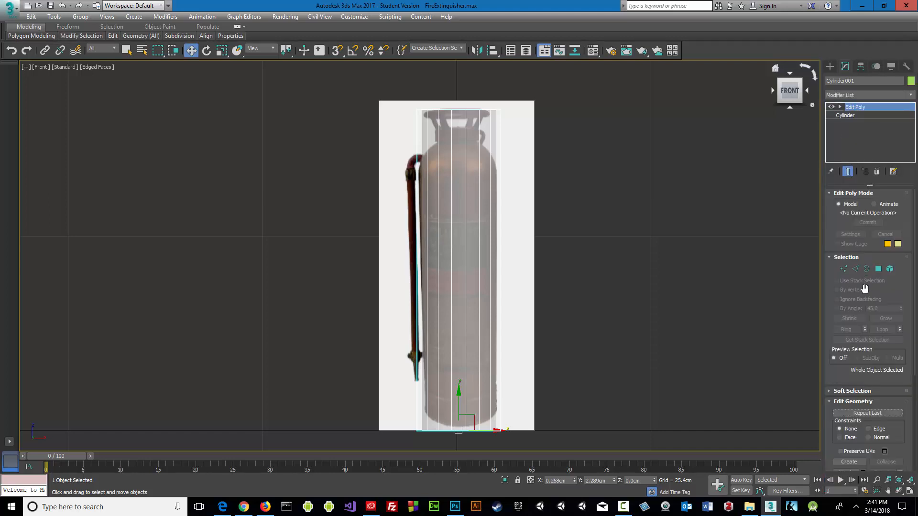
{"action": "left_click", "coordinate": [855, 269]}
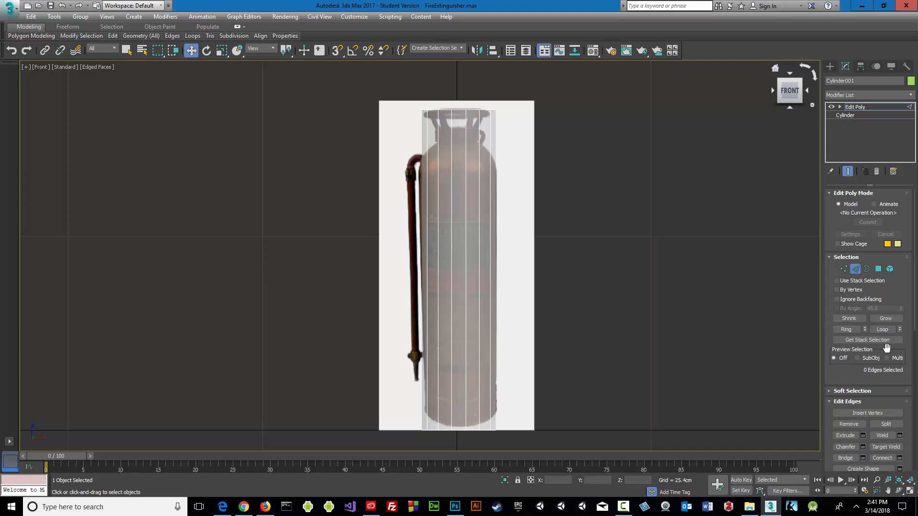
Select one vertical edge of the cylinder and extend the selection to the whole ring of vertical edges.
{"action": "scroll", "coordinate": [876, 375], "scroll_direction": "down", "scroll_amount": 1}
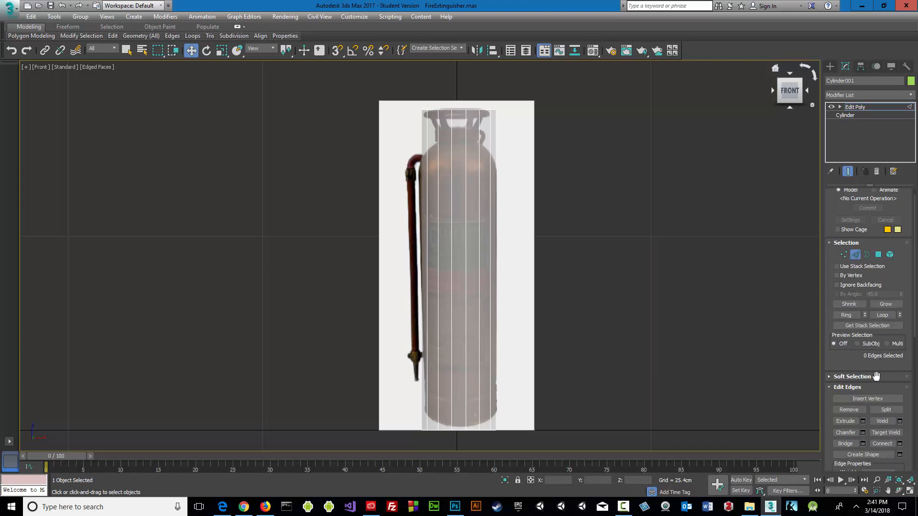
{"action": "scroll", "coordinate": [877, 375], "scroll_direction": "down", "scroll_amount": 2}
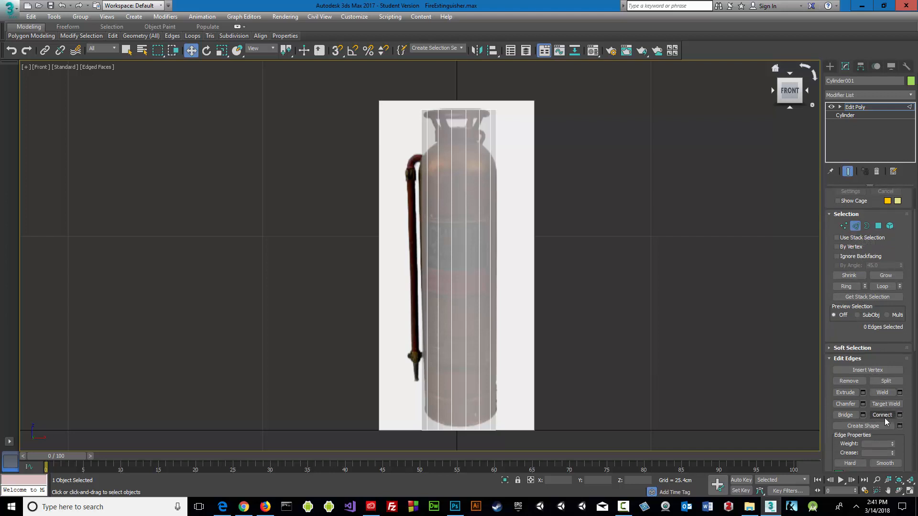
{"action": "left_click", "coordinate": [466, 276]}
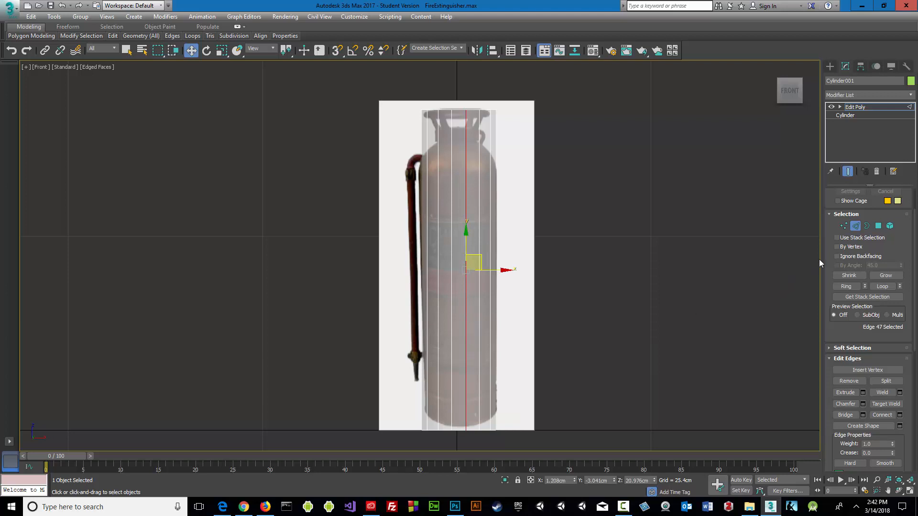
{"action": "scroll", "coordinate": [897, 315], "scroll_direction": "up", "scroll_amount": 2}
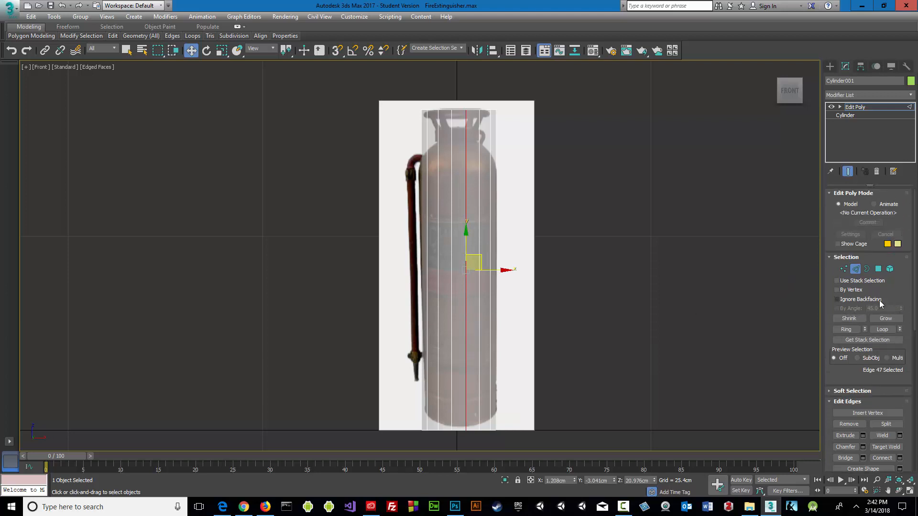
{"action": "left_click", "coordinate": [880, 330]}
{"action": "left_click", "coordinate": [846, 329]}
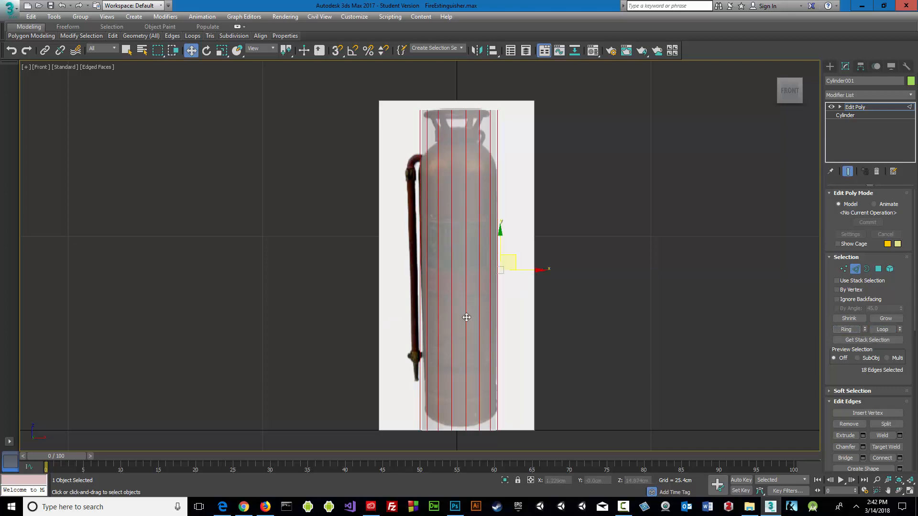
{"action": "scroll", "coordinate": [468, 318], "scroll_direction": "down", "scroll_amount": 2}
{"action": "scroll", "coordinate": [467, 317], "scroll_direction": "up", "scroll_amount": 2}
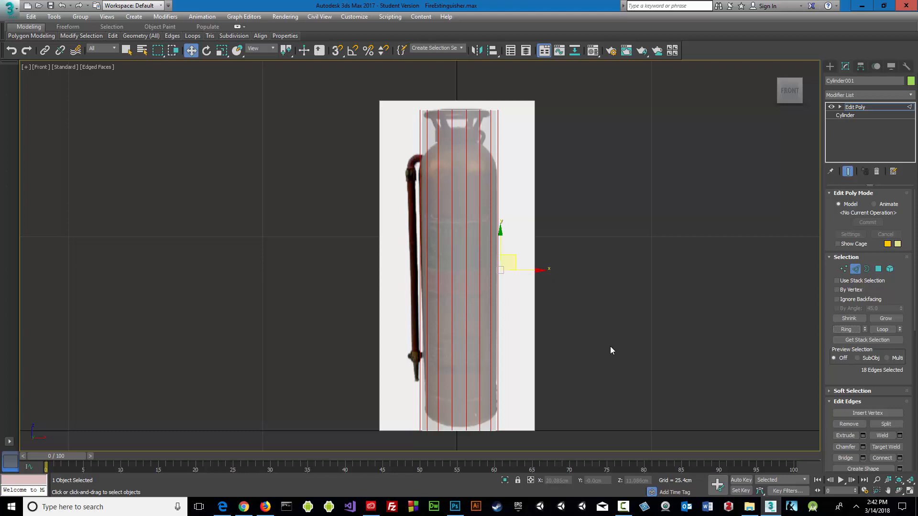
Connect the selected vertical edges with 2 segments, a pinch of 71 and a slide of 0.
{"action": "left_click", "coordinate": [899, 460]}
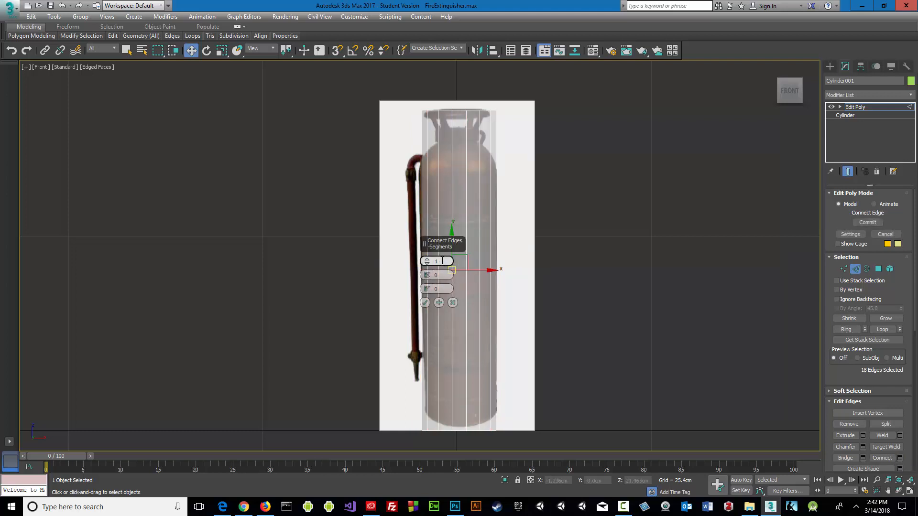
{"action": "left_click", "coordinate": [426, 261]}
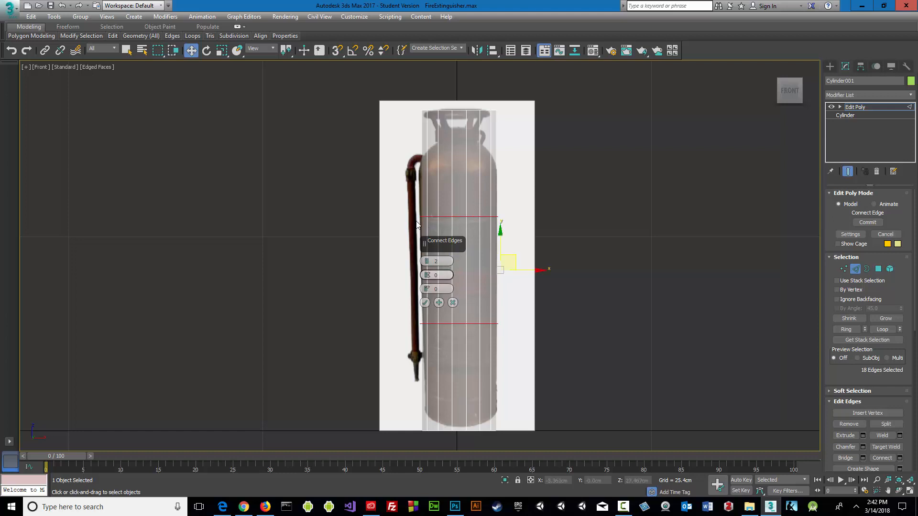
{"action": "double_click", "coordinate": [442, 275]}
{"action": "type", "text": "73"}
{"action": "key", "text": "Return"}
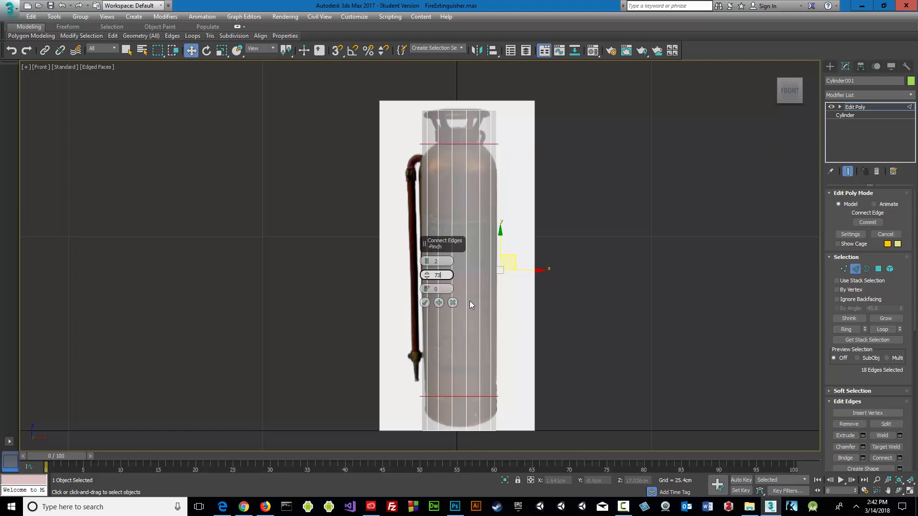
{"action": "left_click", "coordinate": [437, 289]}
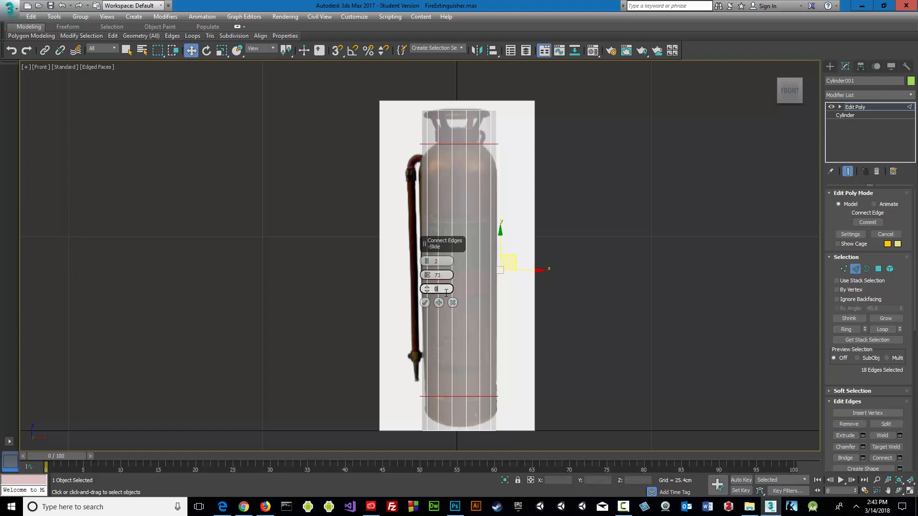
{"action": "key", "text": "Return"}
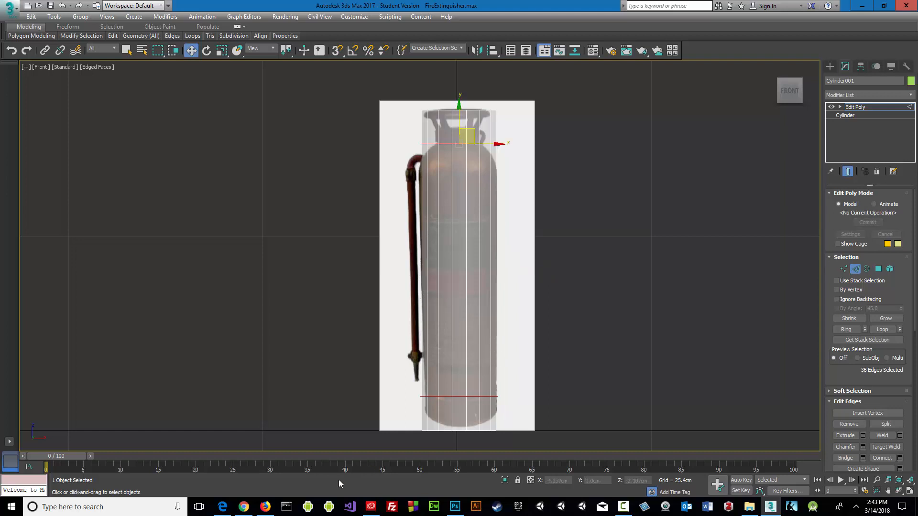
Select a vertical edge in the cylinder's middle section and extend the selection to that section's whole ring of vertical edges.
{"action": "left_click", "coordinate": [486, 386]}
{"action": "left_click", "coordinate": [452, 390]}
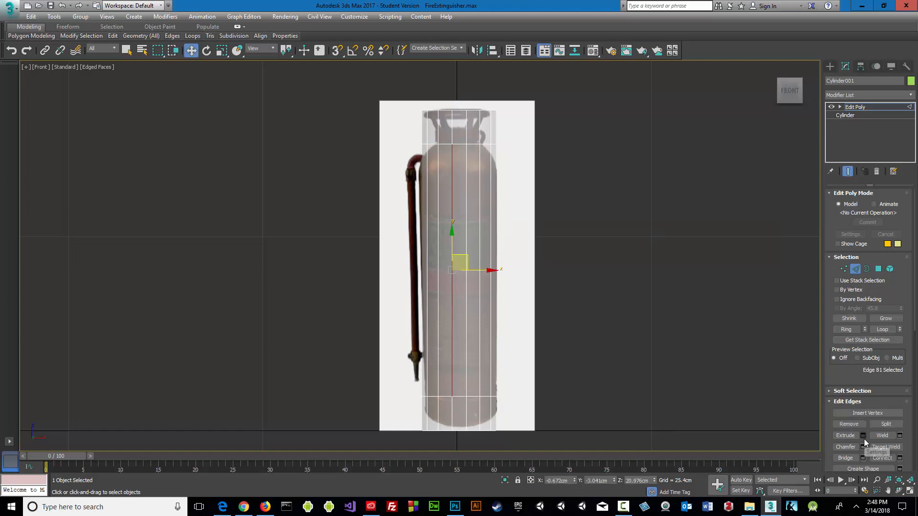
{"action": "left_click", "coordinate": [849, 333]}
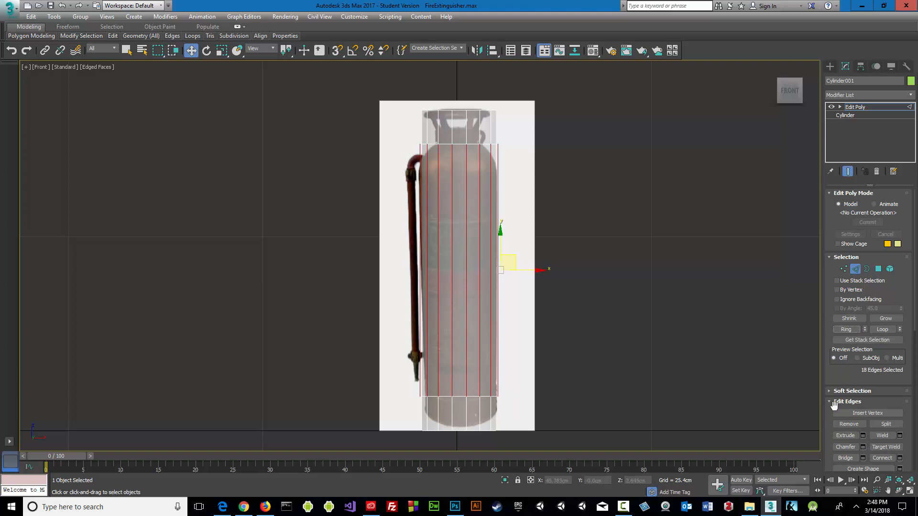
Connect the middle section's vertical edges with 4 segments, a pinch of 0 and a slide of 0.
{"action": "left_click", "coordinate": [899, 457]}
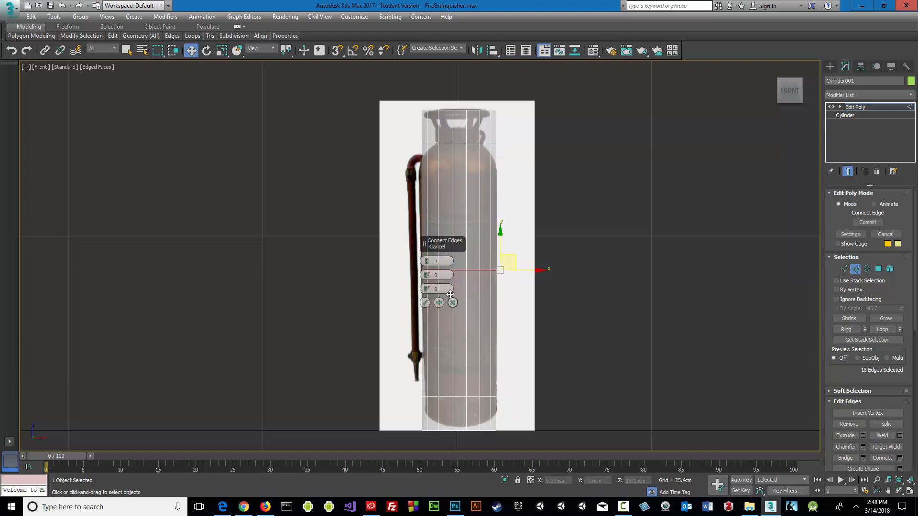
{"action": "left_click", "coordinate": [426, 260]}
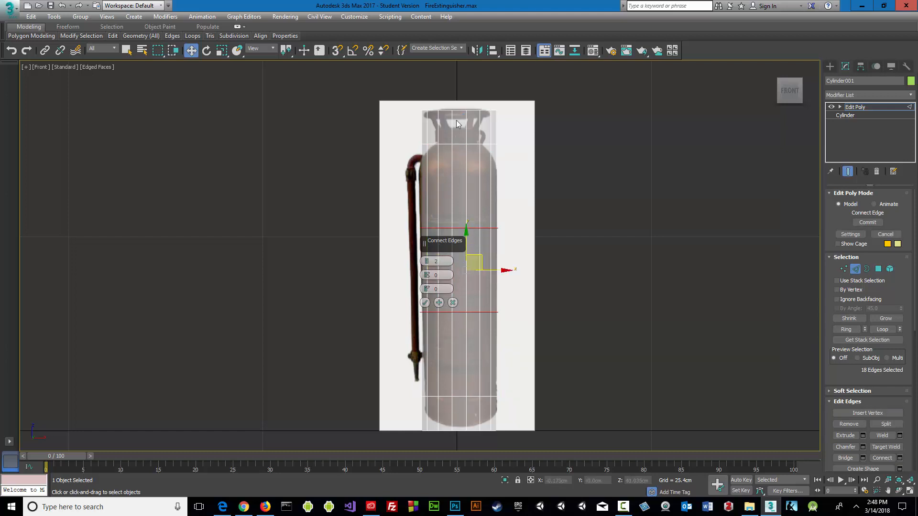
{"action": "left_click", "coordinate": [427, 260]}
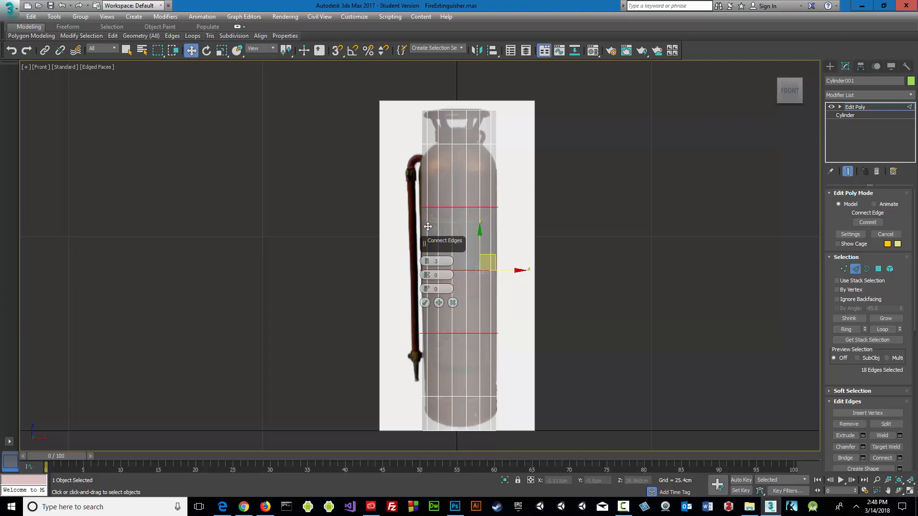
{"action": "left_click", "coordinate": [427, 260]}
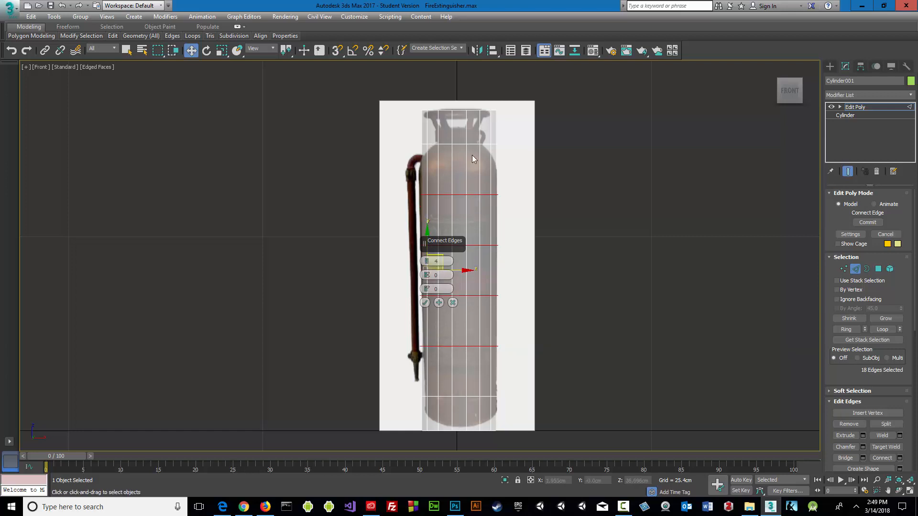
{"action": "left_click", "coordinate": [425, 303]}
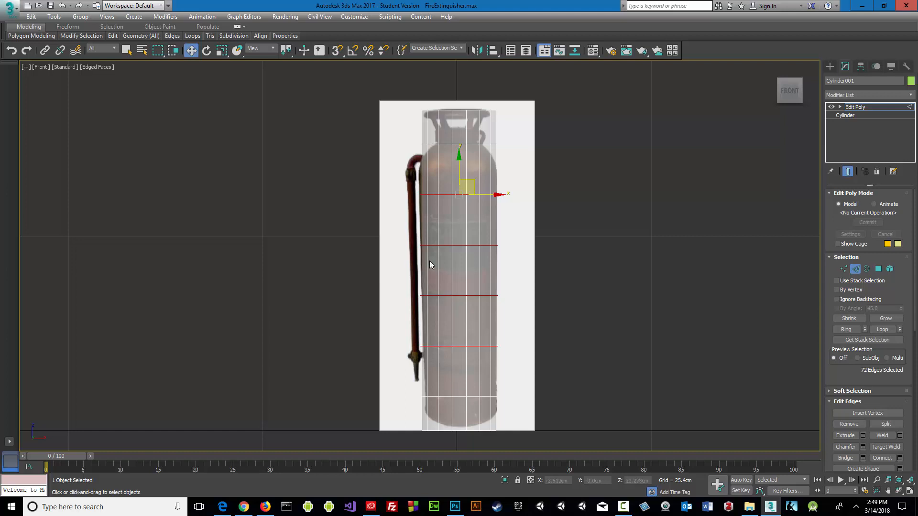
{"action": "left_click", "coordinate": [397, 142]}
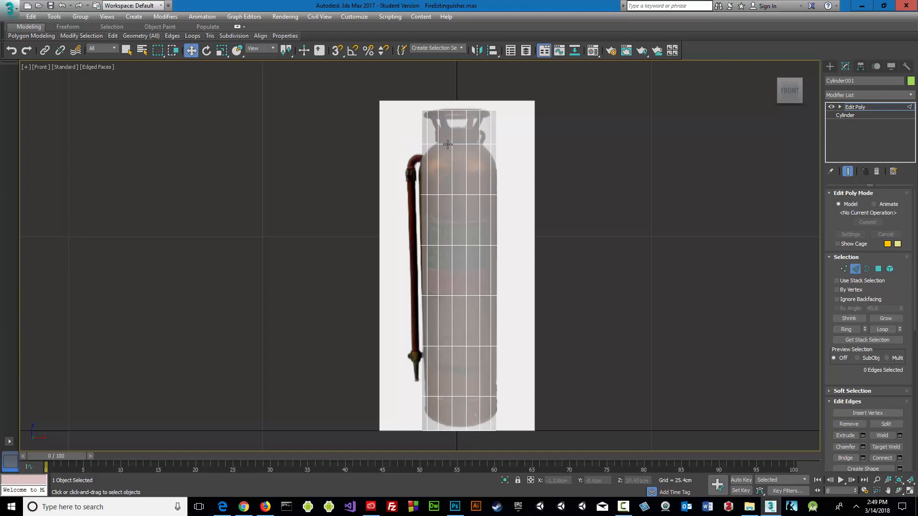
{"action": "left_click", "coordinate": [449, 143]}
{"action": "left_click", "coordinate": [419, 143]}
{"action": "left_click_drag", "start_coordinate": [402, 139], "coordinate": [546, 154]}
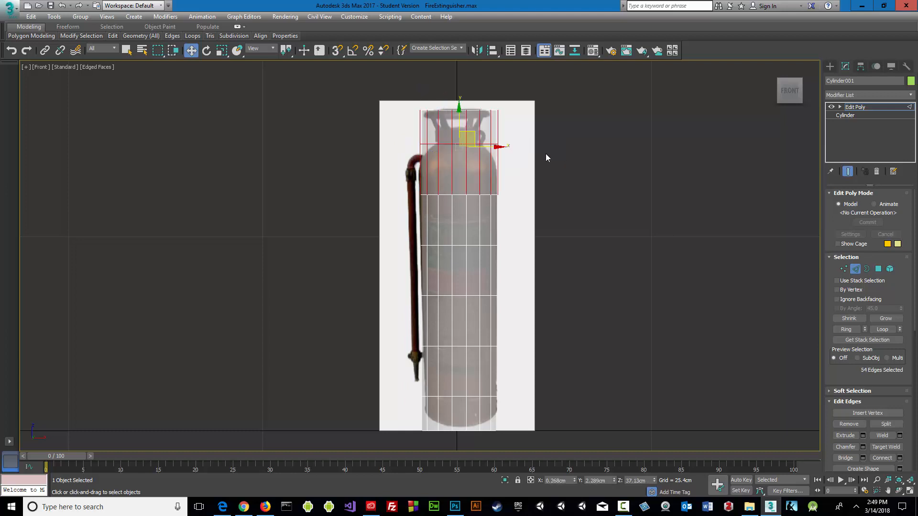
{"action": "left_click", "coordinate": [528, 180]}
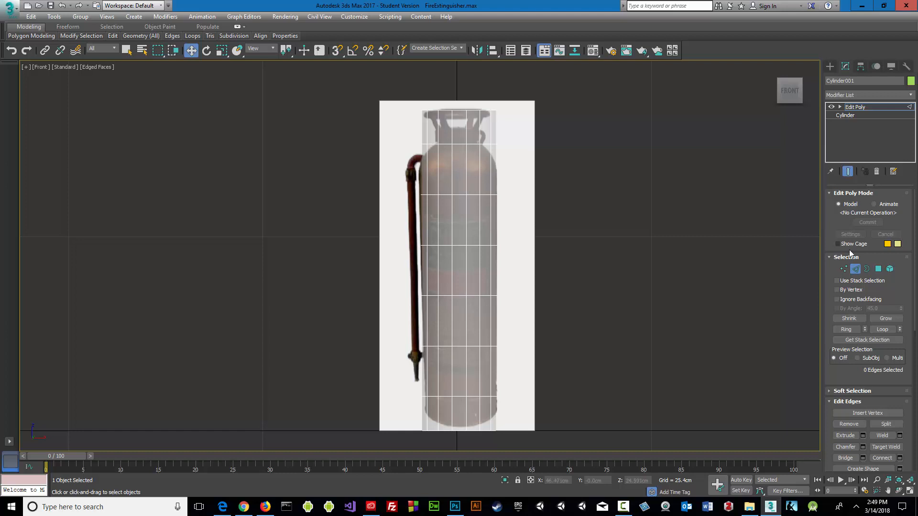
Switch to vertex selection and move the lowest of the four new vertex rows down to about Z 5.33 cm, just above the bottom loop.
{"action": "left_click", "coordinate": [843, 269]}
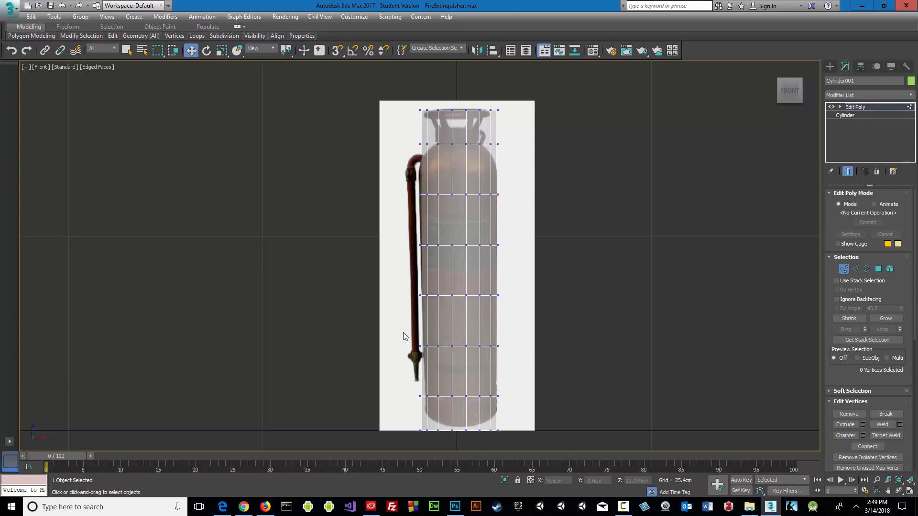
{"action": "left_click_drag", "start_coordinate": [386, 329], "coordinate": [542, 367]}
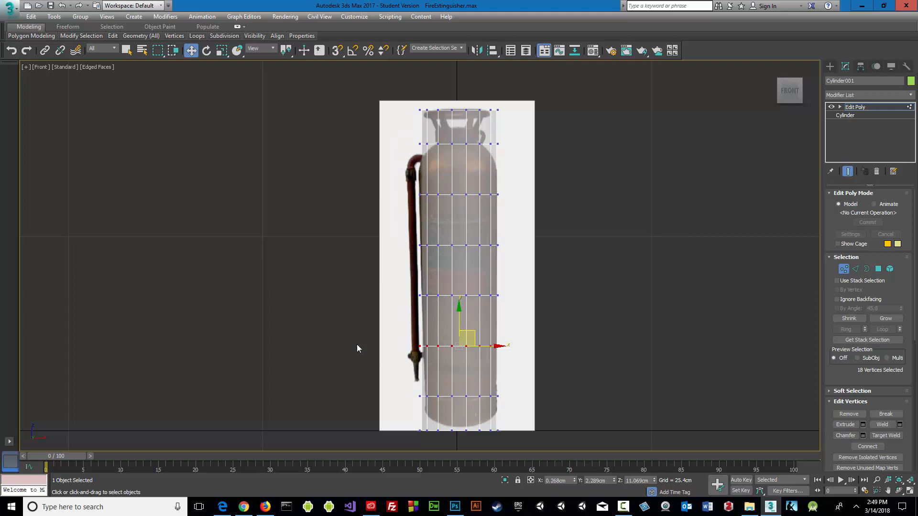
{"action": "scroll", "coordinate": [364, 358], "scroll_direction": "up", "scroll_amount": 3}
{"action": "scroll", "coordinate": [363, 357], "scroll_direction": "down", "scroll_amount": 3}
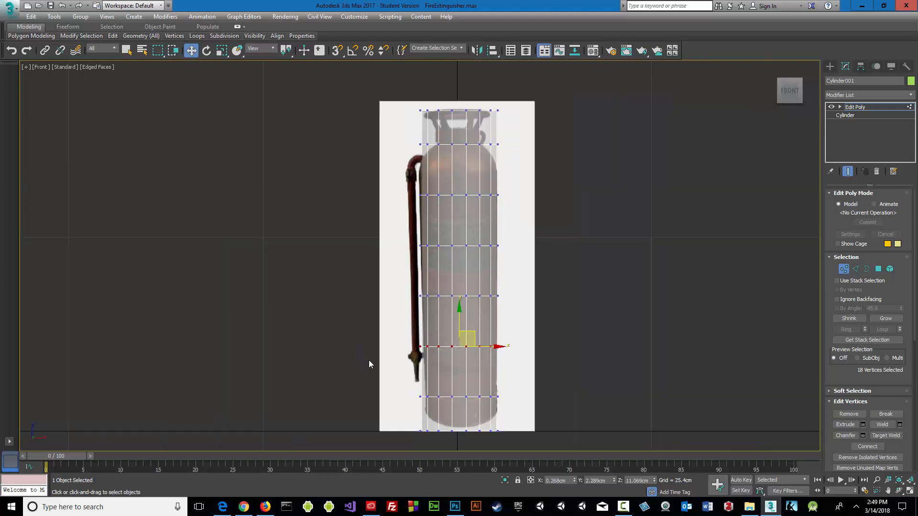
{"action": "left_click", "coordinate": [377, 364]}
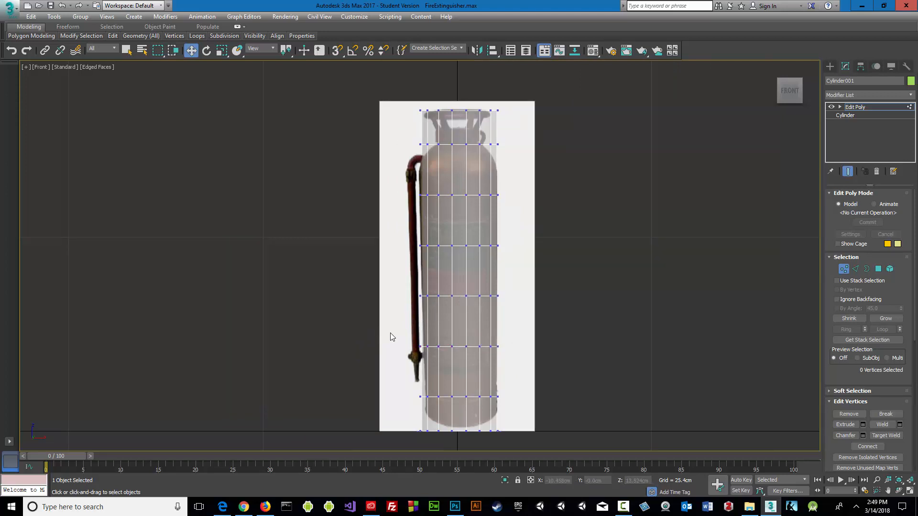
{"action": "left_click_drag", "start_coordinate": [391, 336], "coordinate": [529, 365]}
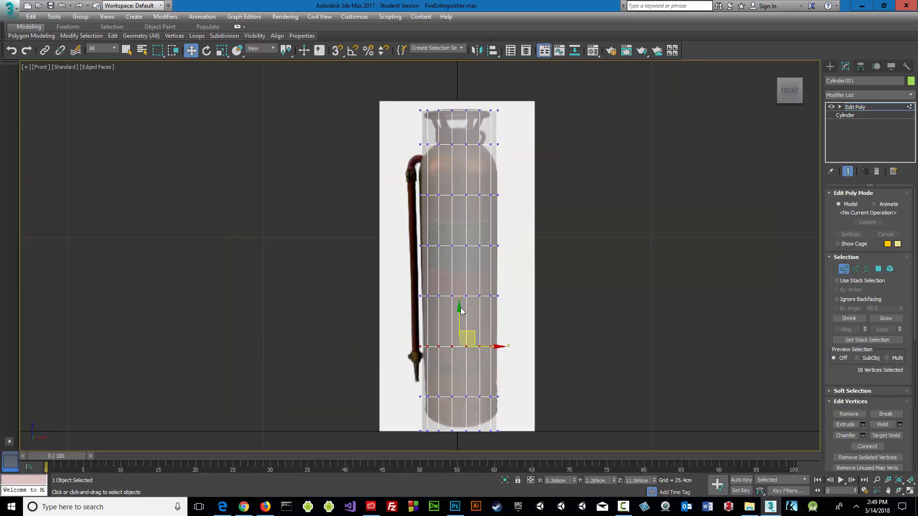
{"action": "left_click_drag", "start_coordinate": [460, 310], "coordinate": [463, 350]}
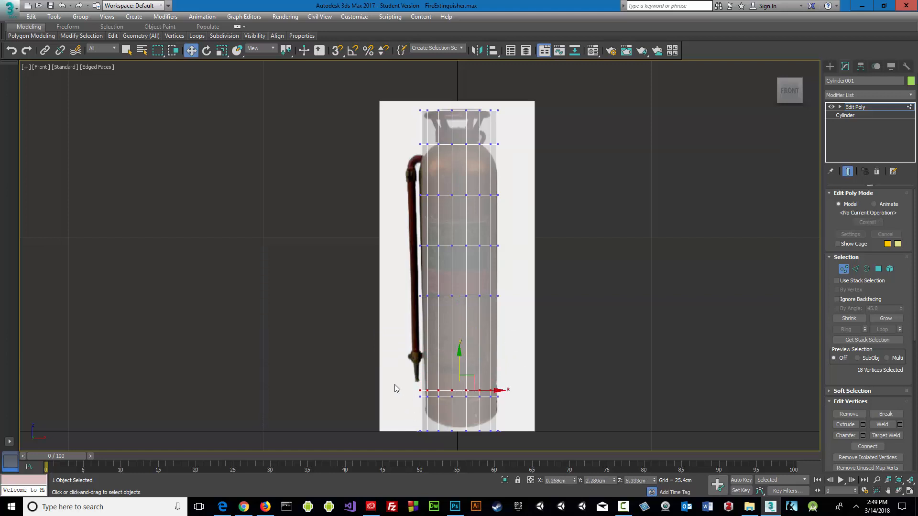
Lower the two vertex rows near the base together to about Z 4.17 cm, and nudge the row at the neck's base slightly up.
{"action": "left_click_drag", "start_coordinate": [390, 371], "coordinate": [530, 412]}
{"action": "left_click_drag", "start_coordinate": [460, 354], "coordinate": [463, 359]}
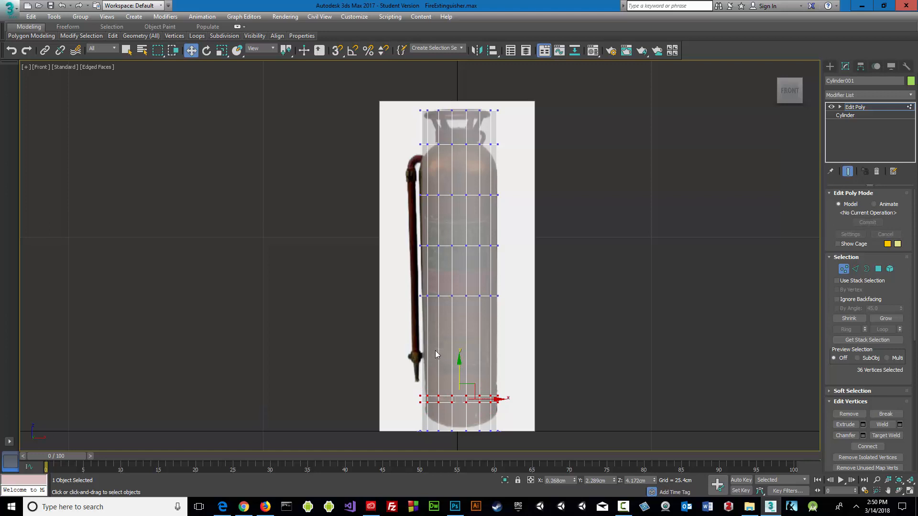
{"action": "left_click", "coordinate": [419, 279]}
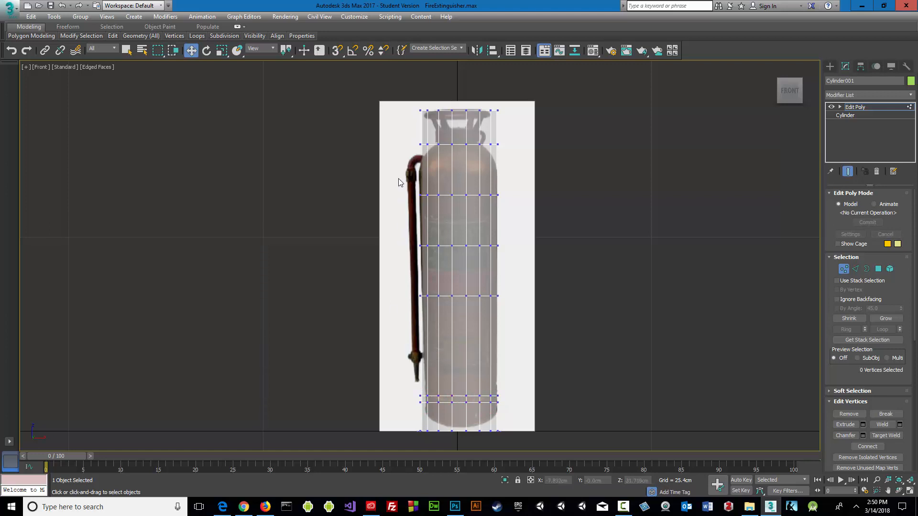
{"action": "left_click_drag", "start_coordinate": [481, 144], "coordinate": [537, 159]}
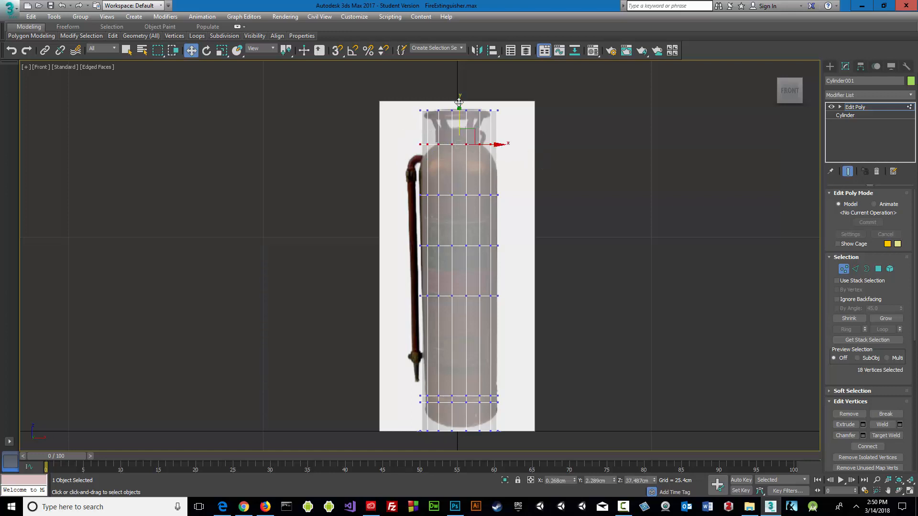
{"action": "left_click_drag", "start_coordinate": [458, 104], "coordinate": [457, 103]}
Bring a third vertex row down to the base, placing the lowest row near the bottom curve and the other two around Z 4.01 cm.
{"action": "left_click_drag", "start_coordinate": [401, 281], "coordinate": [524, 321]}
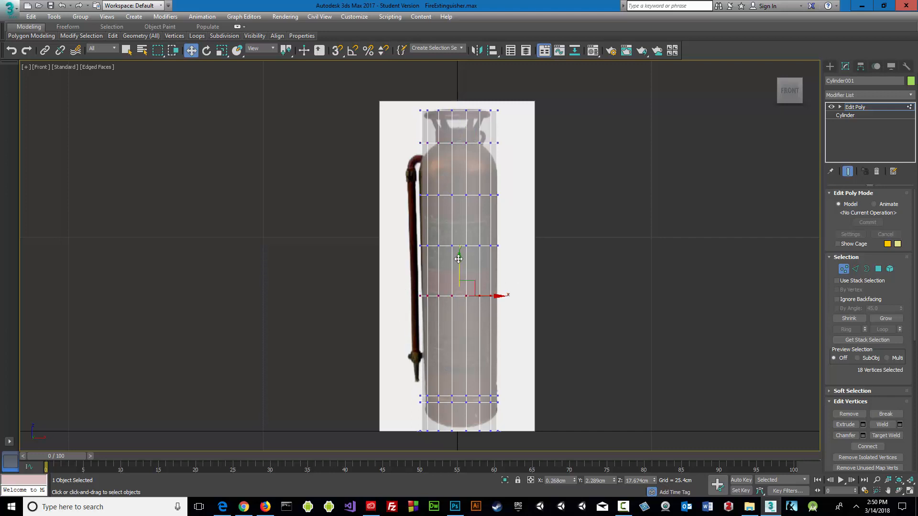
{"action": "left_click_drag", "start_coordinate": [457, 258], "coordinate": [457, 354]}
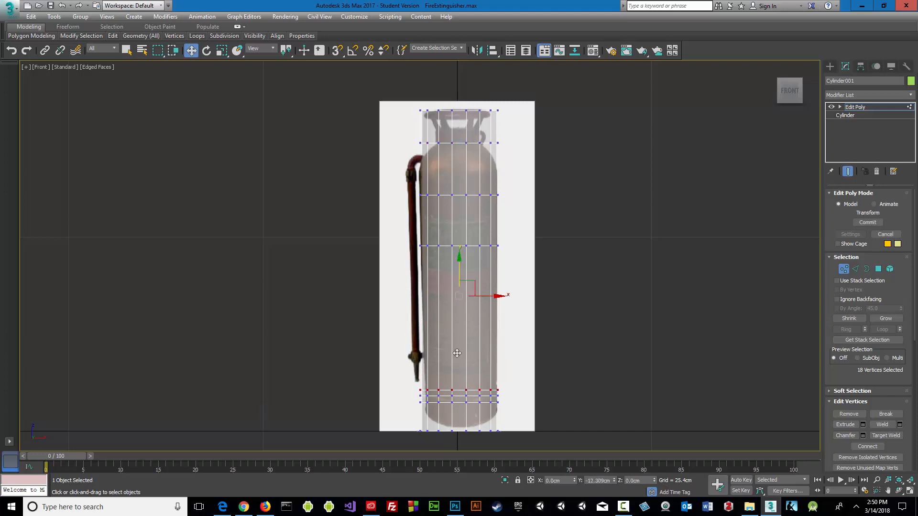
{"action": "left_click_drag", "start_coordinate": [408, 400], "coordinate": [529, 416]}
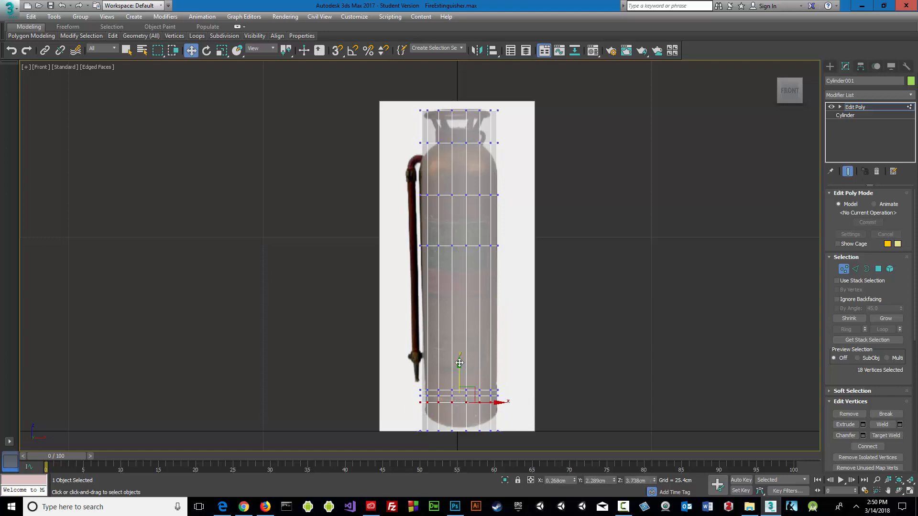
{"action": "left_click_drag", "start_coordinate": [459, 365], "coordinate": [459, 385]}
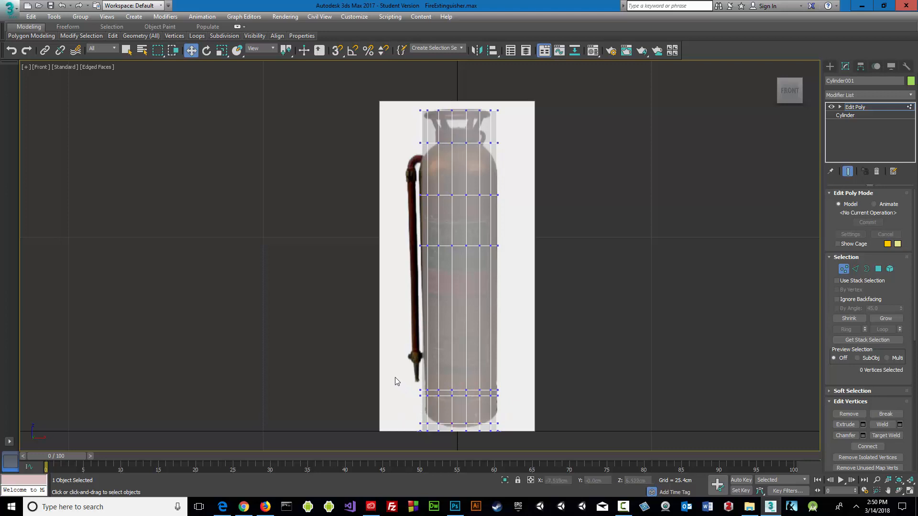
{"action": "left_click_drag", "start_coordinate": [396, 380], "coordinate": [506, 403]}
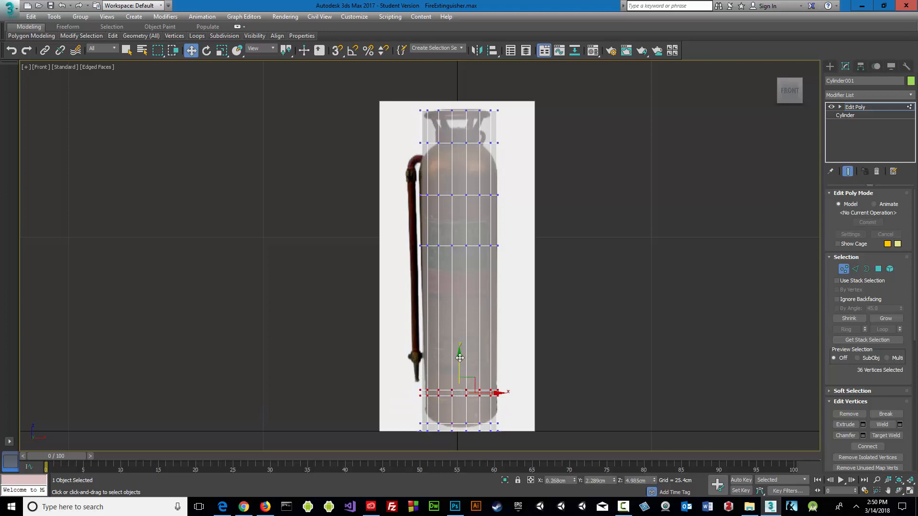
{"action": "left_click_drag", "start_coordinate": [459, 355], "coordinate": [461, 365]}
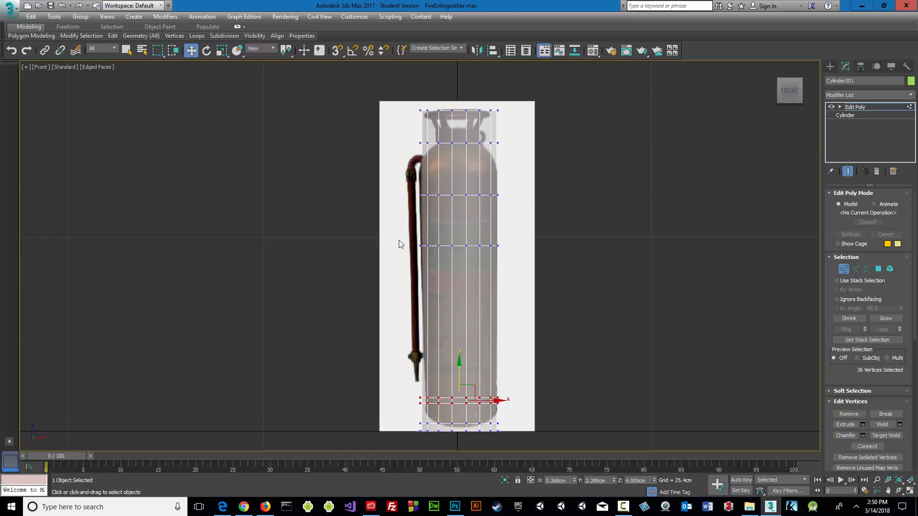
Raise the two remaining mid-body vertex rows to the shoulder, one at about Z 34.06 cm and the other just beneath it.
{"action": "left_click_drag", "start_coordinate": [399, 187], "coordinate": [524, 226]}
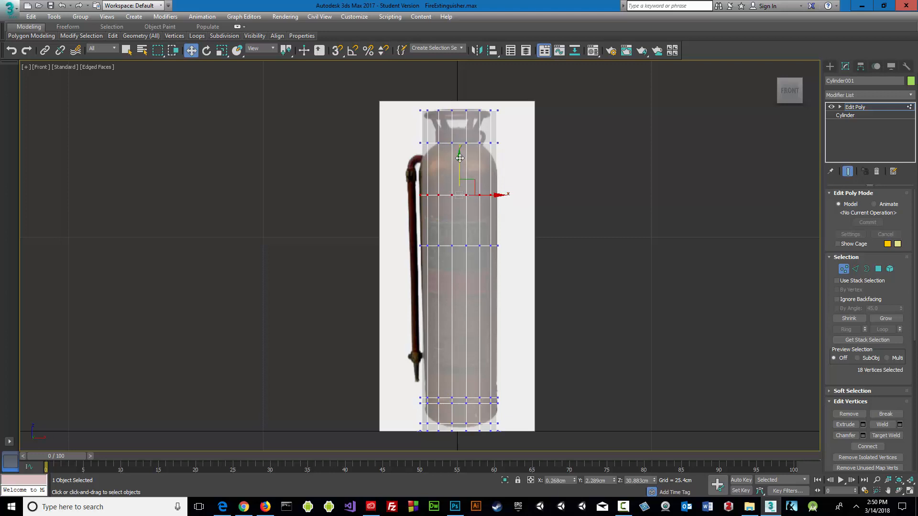
{"action": "left_click_drag", "start_coordinate": [459, 159], "coordinate": [457, 134]}
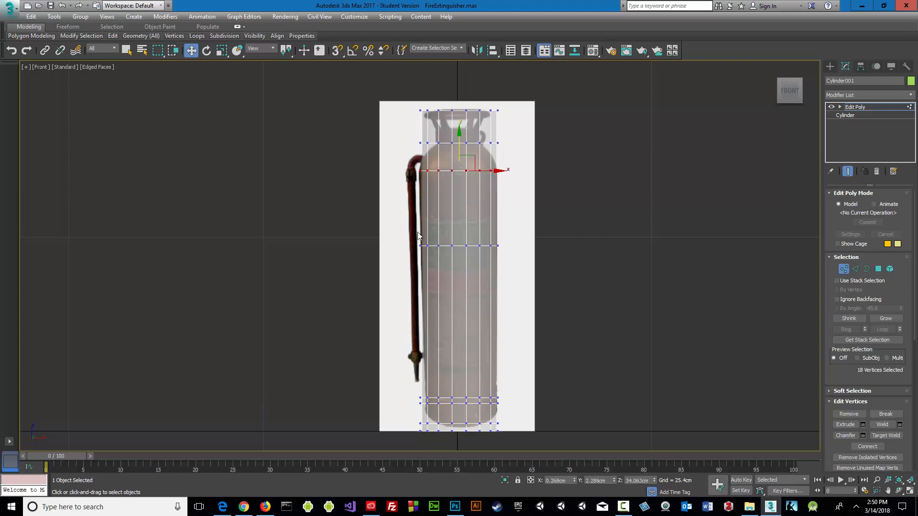
{"action": "left_click_drag", "start_coordinate": [409, 230], "coordinate": [523, 264]}
{"action": "left_click_drag", "start_coordinate": [459, 206], "coordinate": [445, 139]}
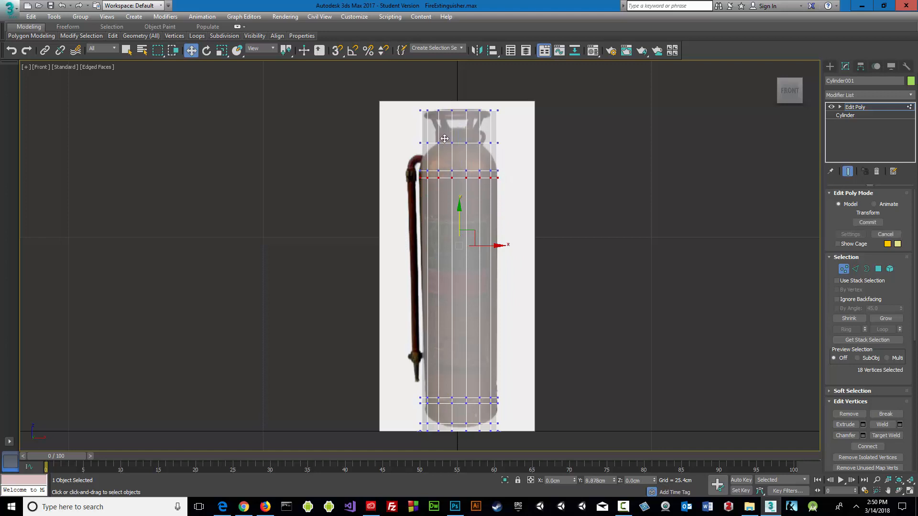
{"action": "left_click", "coordinate": [363, 159]}
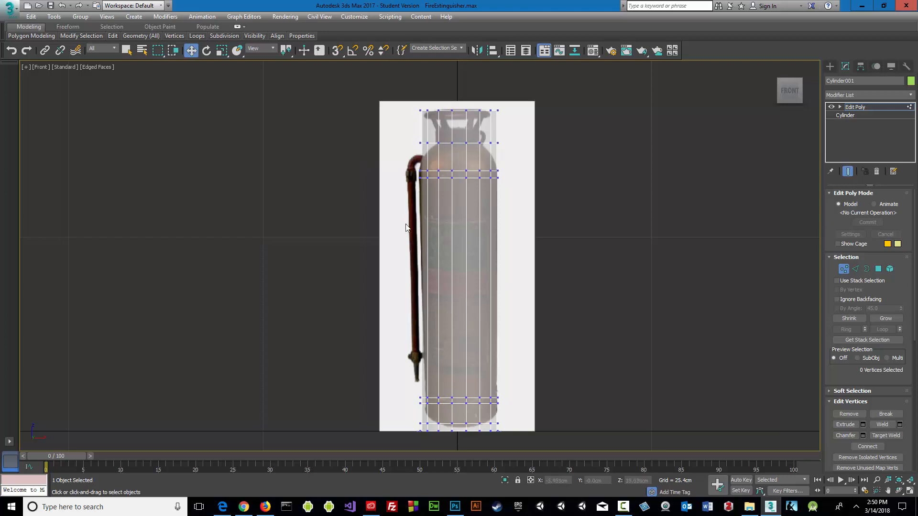
Lower the two shoulder vertex rows together to about Z 33.32 cm, where the reference body starts curving inward.
{"action": "scroll", "coordinate": [389, 219], "scroll_direction": "up", "scroll_amount": 5}
{"action": "middle_click_drag", "start_coordinate": [422, 172], "coordinate": [378, 257]}
{"action": "scroll", "coordinate": [372, 268], "scroll_direction": "down", "scroll_amount": 1}
{"action": "scroll", "coordinate": [374, 268], "scroll_direction": "up", "scroll_amount": 4}
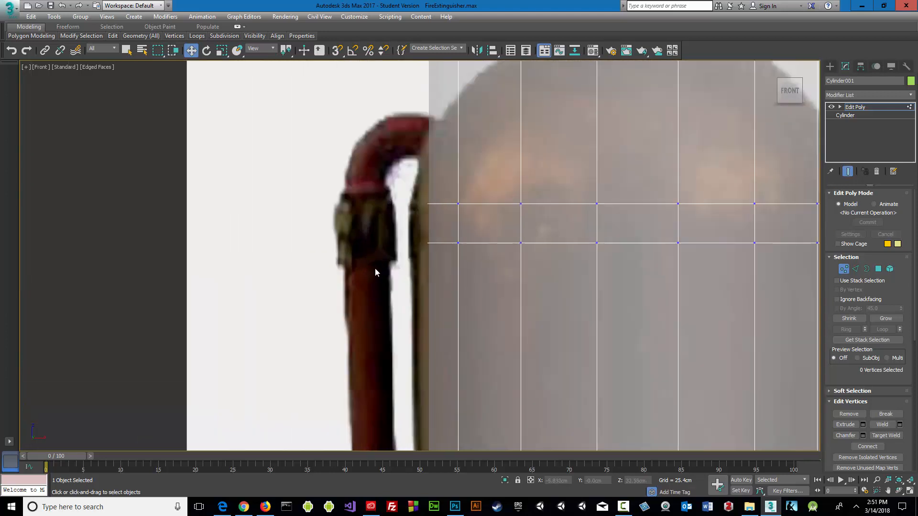
{"action": "scroll", "coordinate": [375, 270], "scroll_direction": "down", "scroll_amount": 5}
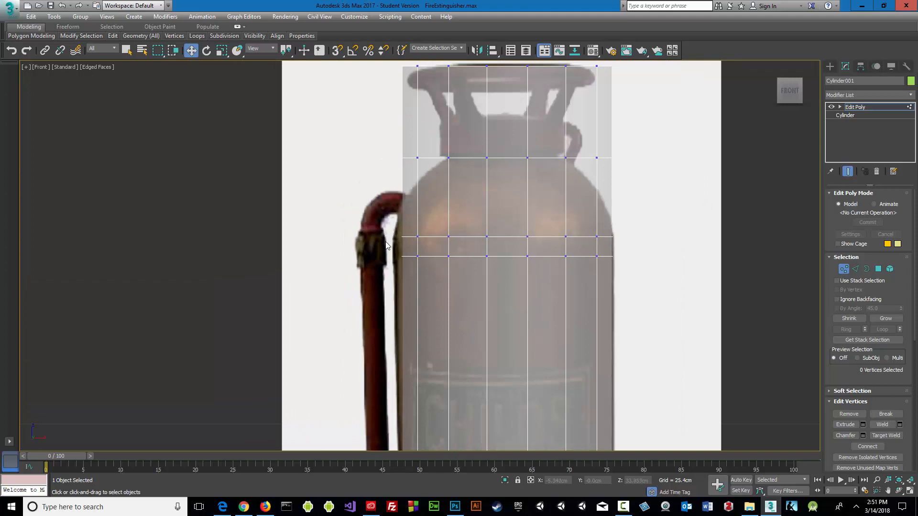
{"action": "left_click_drag", "start_coordinate": [400, 225], "coordinate": [643, 283]}
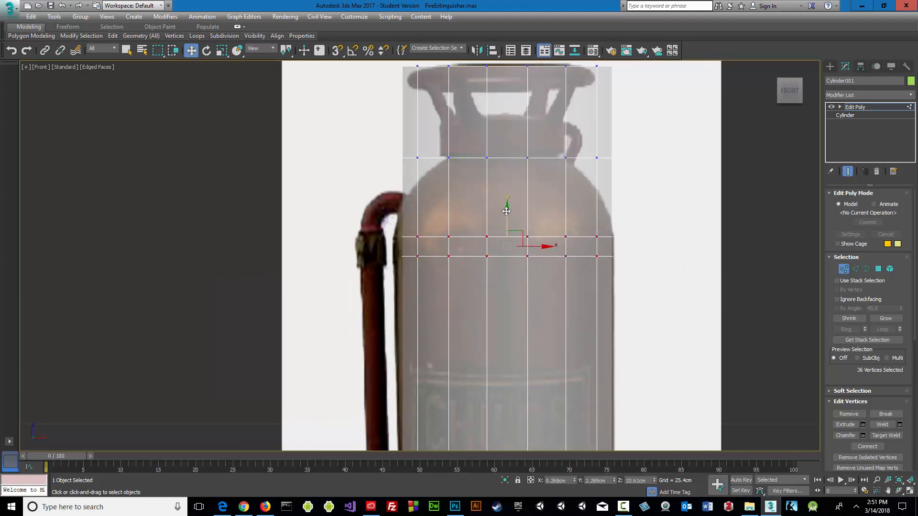
{"action": "left_click_drag", "start_coordinate": [506, 214], "coordinate": [508, 218]}
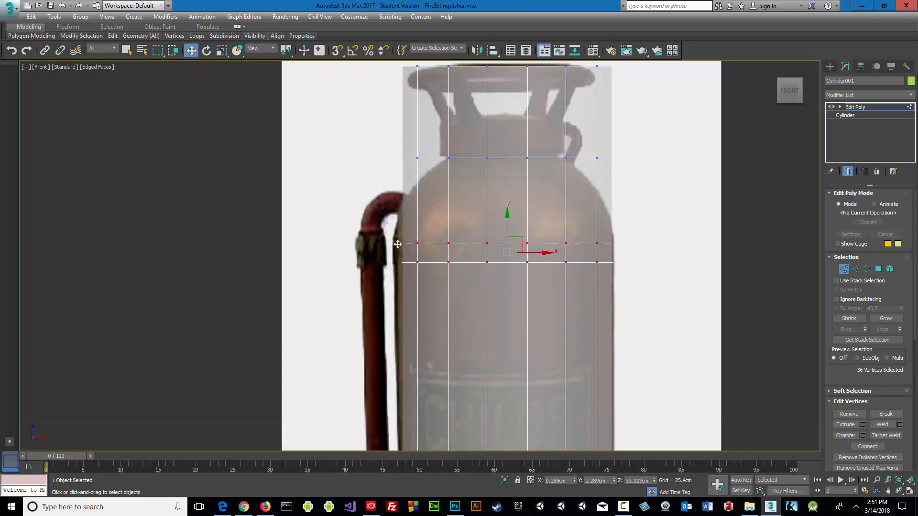
Raise the two vertex rows above the base to about Z 4.28 cm, and bring the upper one closer at about Z 4.36 cm.
{"action": "scroll", "coordinate": [457, 263], "scroll_direction": "down", "scroll_amount": 5}
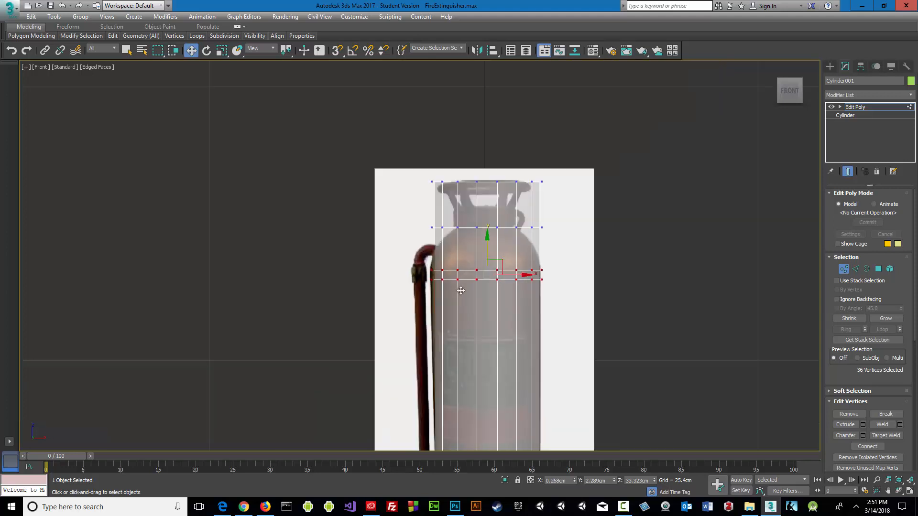
{"action": "middle_click_drag", "start_coordinate": [460, 348], "coordinate": [458, 188]}
{"action": "scroll", "coordinate": [516, 282], "scroll_direction": "up", "scroll_amount": 8}
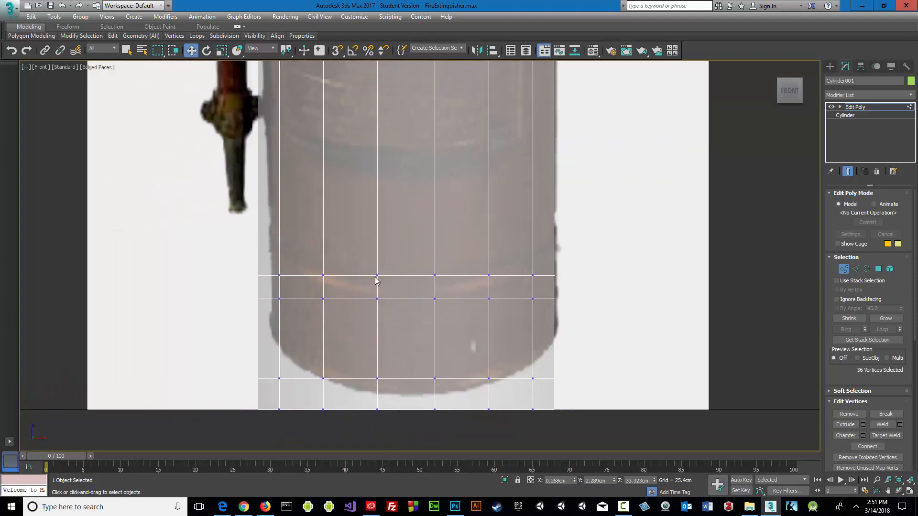
{"action": "left_click_drag", "start_coordinate": [223, 265], "coordinate": [608, 319]}
{"action": "left_click_drag", "start_coordinate": [406, 246], "coordinate": [406, 240]}
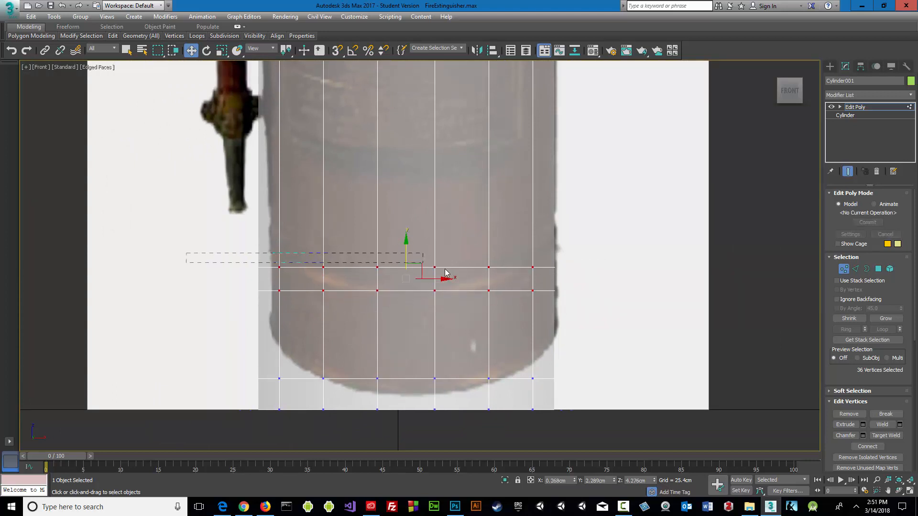
{"action": "left_click_drag", "start_coordinate": [445, 273], "coordinate": [586, 279]}
{"action": "left_click_drag", "start_coordinate": [406, 228], "coordinate": [409, 238]}
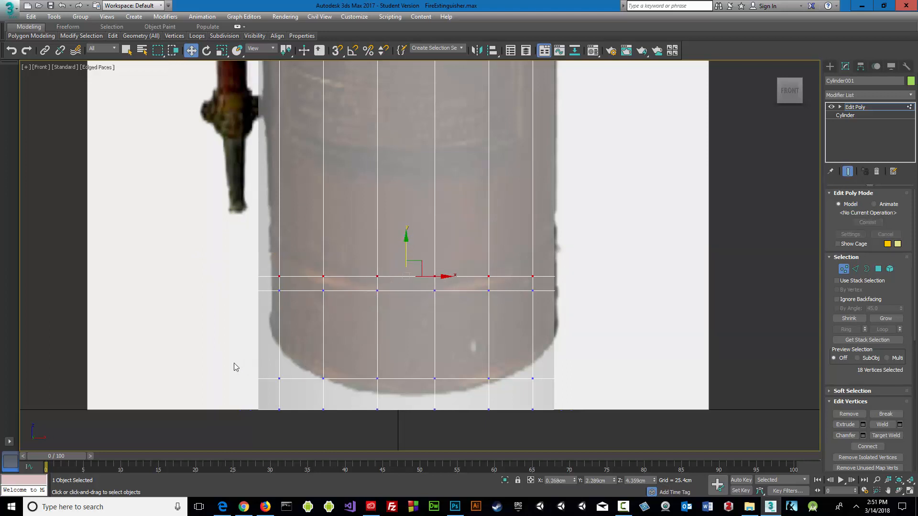
Lower the vertex row at the bottom curve to about Z 0.61 cm, and raise it together with the bottom edge row to about Z 0.77 cm.
{"action": "left_click_drag", "start_coordinate": [226, 356], "coordinate": [596, 389]}
{"action": "left_click_drag", "start_coordinate": [407, 341], "coordinate": [412, 355]}
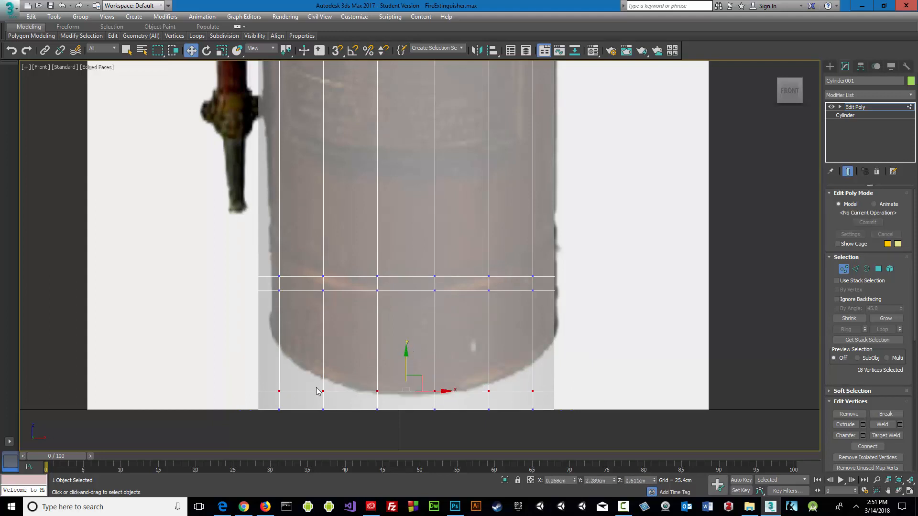
{"action": "left_click", "coordinate": [251, 391]}
{"action": "left_click_drag", "start_coordinate": [220, 377], "coordinate": [603, 420]}
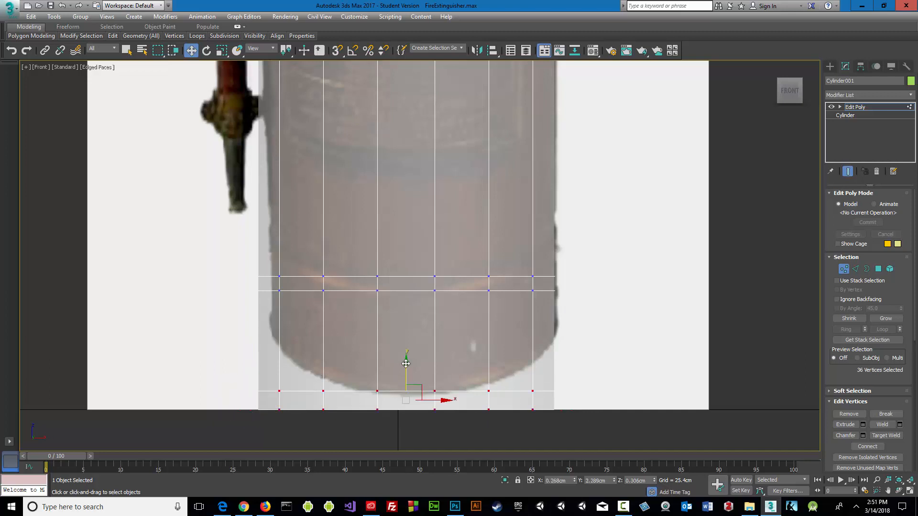
{"action": "left_click_drag", "start_coordinate": [405, 364], "coordinate": [403, 350]}
{"action": "scroll", "coordinate": [623, 273], "scroll_direction": "down", "scroll_amount": 6}
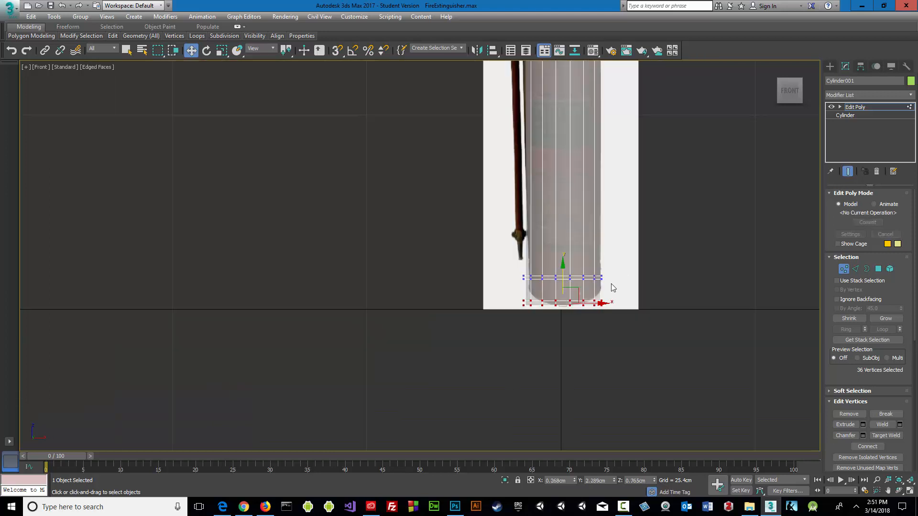
{"action": "middle_click_drag", "start_coordinate": [544, 223], "coordinate": [467, 331]}
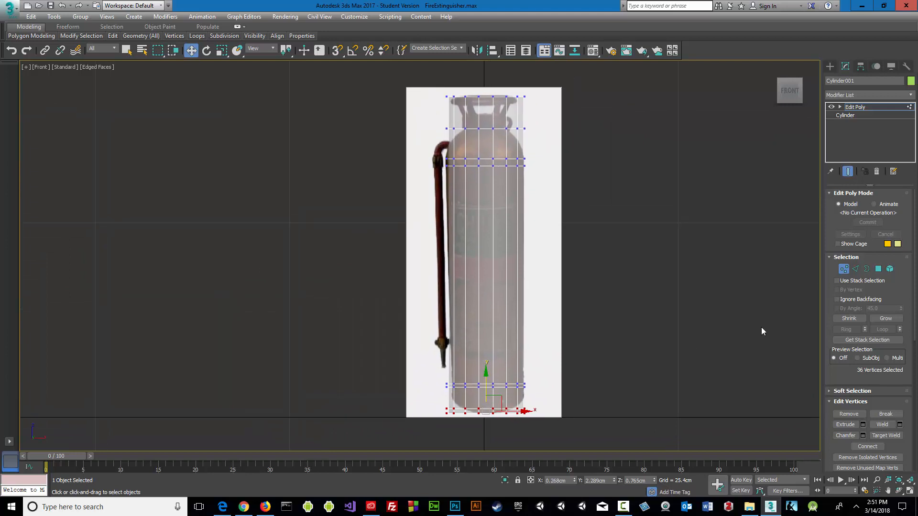
{"action": "left_click", "coordinate": [624, 289]}
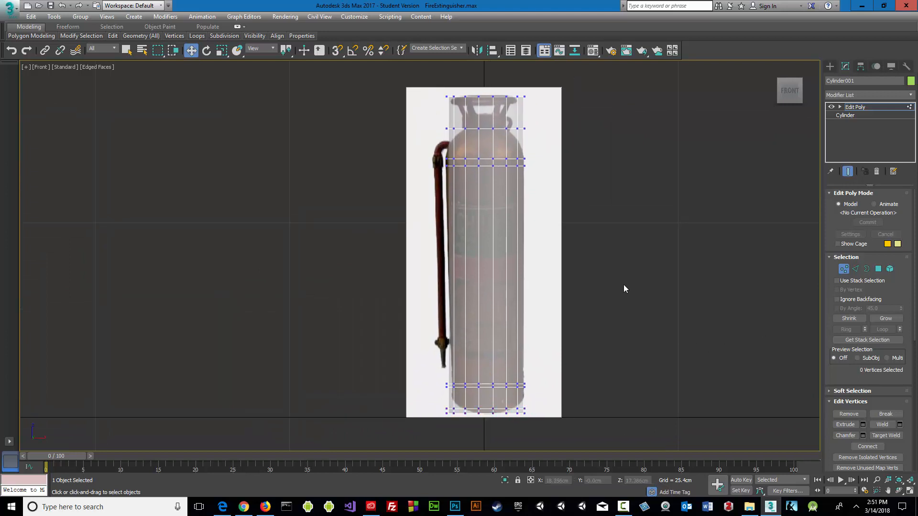
Select the ring of polygons between the two shoulder vertex rows.
{"action": "left_click", "coordinate": [879, 269]}
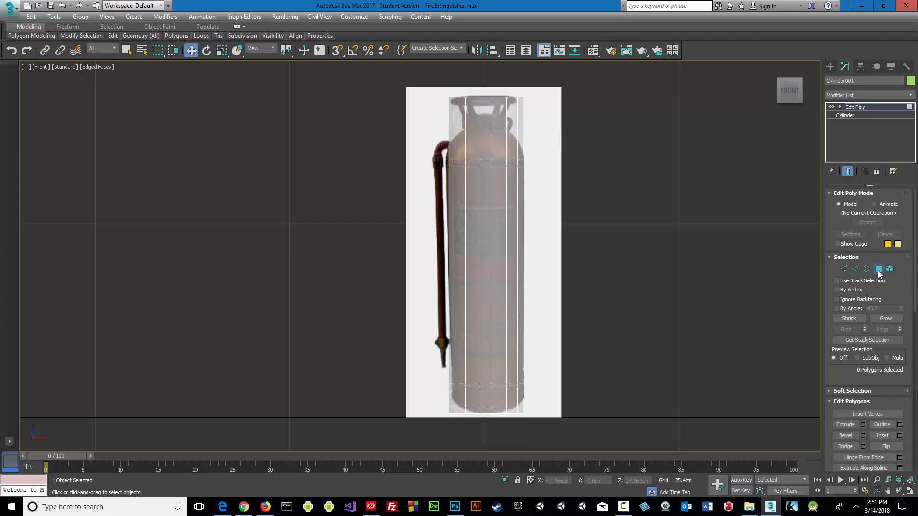
{"action": "key", "text": "3"}
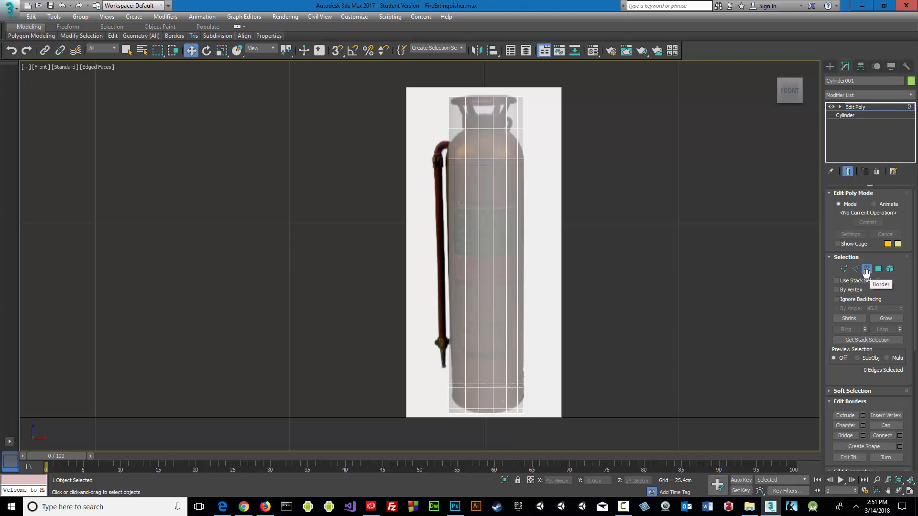
{"action": "key", "text": "4"}
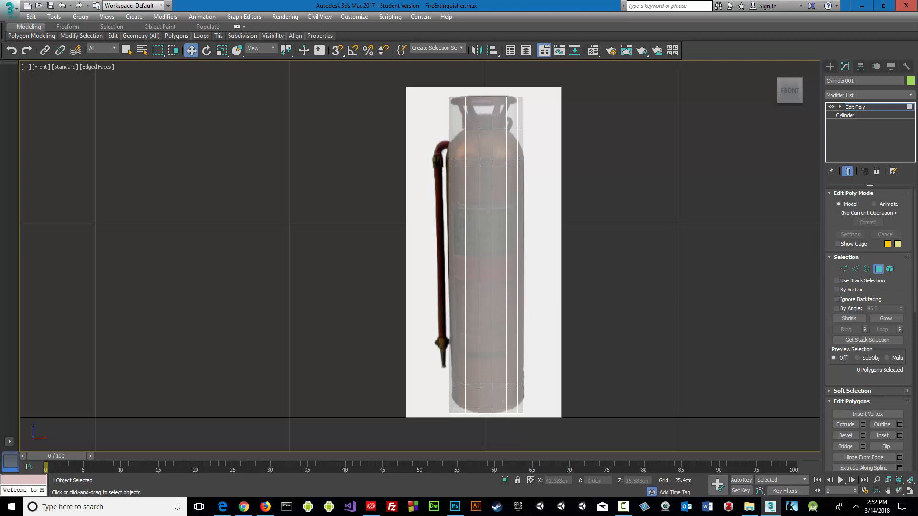
{"action": "left_click_drag", "start_coordinate": [437, 162], "coordinate": [539, 169]}
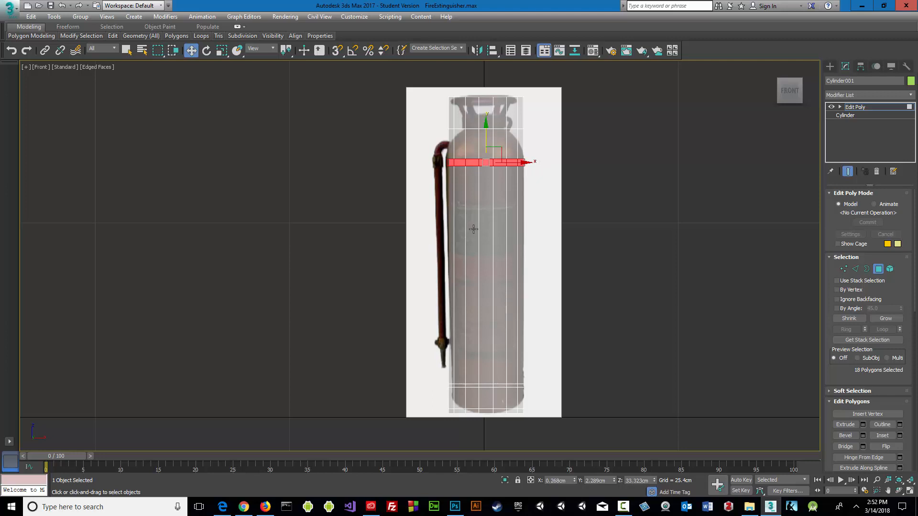
{"action": "scroll", "coordinate": [466, 223], "scroll_direction": "up", "scroll_amount": 3}
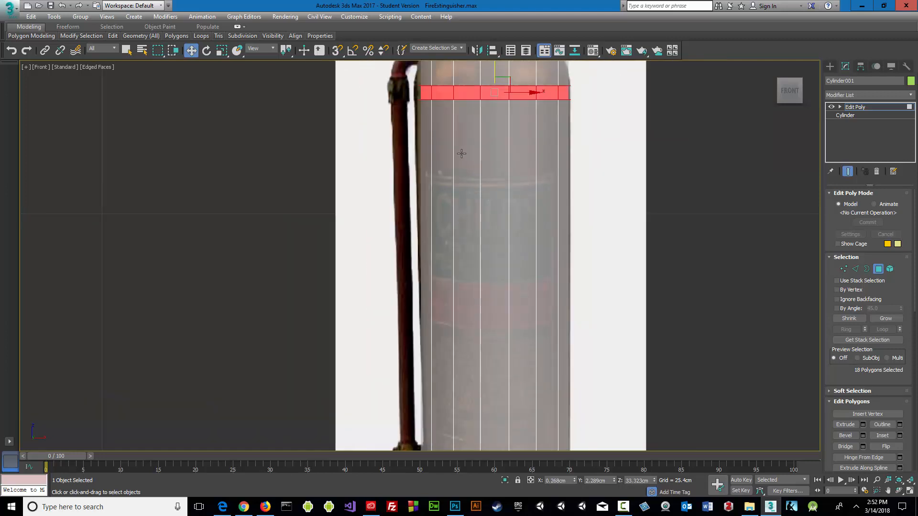
{"action": "middle_click_drag", "start_coordinate": [466, 153], "coordinate": [422, 220]}
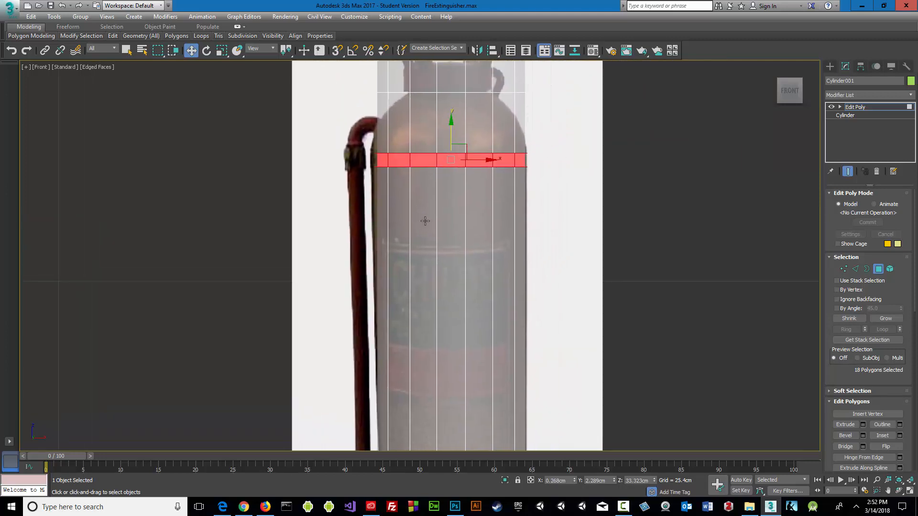
{"action": "scroll", "coordinate": [471, 336], "scroll_direction": "down", "scroll_amount": 3}
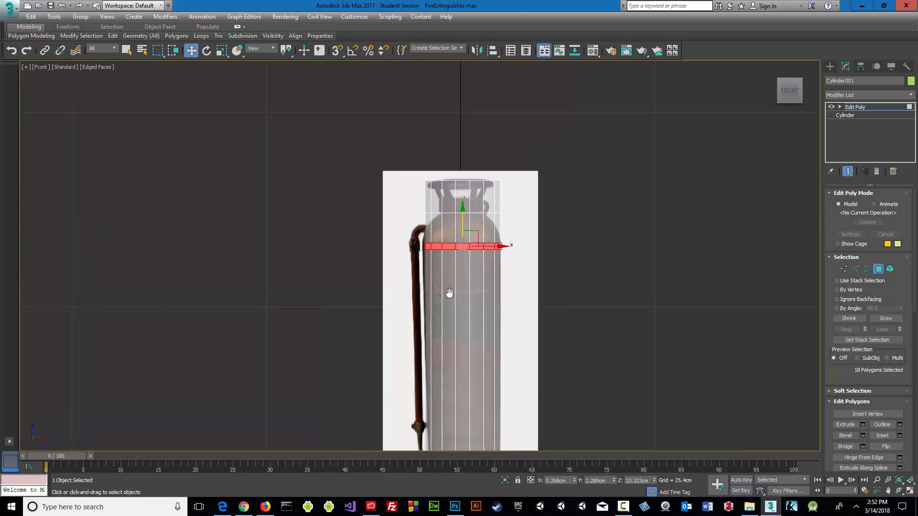
{"action": "middle_click_drag", "start_coordinate": [449, 293], "coordinate": [441, 219]}
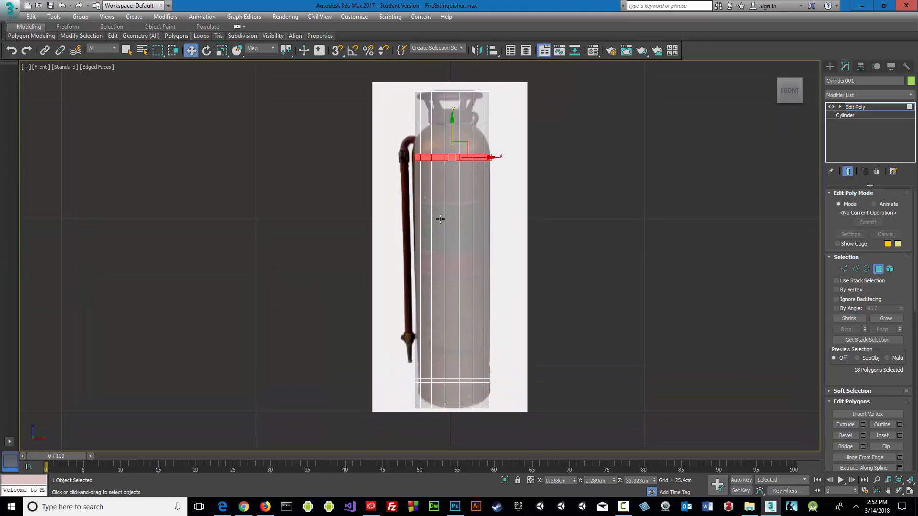
Examine the selected shoulder polygon ring against the reference image in the perspective and front views.
{"action": "left_click", "coordinate": [911, 490]}
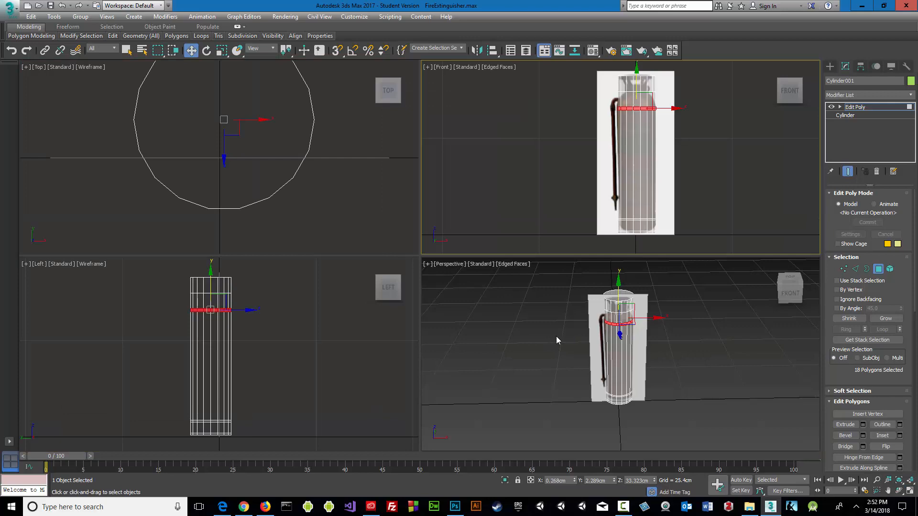
{"action": "mouse_move", "coordinate": [556, 340]}
{"action": "middle_mouse_down", "text": "alt"}
{"action": "mouse_move", "coordinate": [575, 347]}
{"action": "mouse_move", "coordinate": [700, 320]}
{"action": "mouse_move", "coordinate": [703, 302]}
{"action": "mouse_move", "coordinate": [649, 330]}
{"action": "mouse_move", "coordinate": [545, 327]}
{"action": "middle_mouse_up", "text": "alt"}
{"action": "scroll", "coordinate": [621, 329], "scroll_direction": "up", "scroll_amount": 4}
{"action": "scroll", "coordinate": [621, 329], "scroll_direction": "up", "scroll_amount": 3}
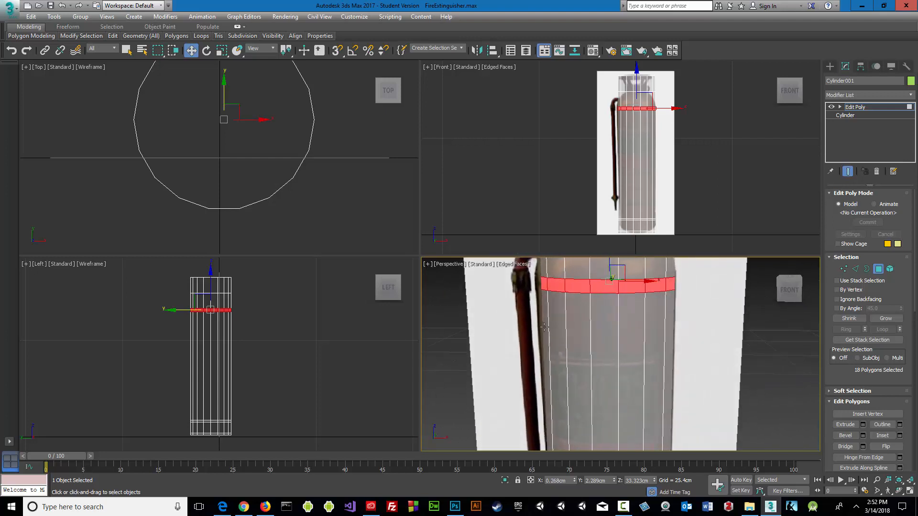
{"action": "scroll", "coordinate": [545, 327], "scroll_direction": "down", "scroll_amount": 4}
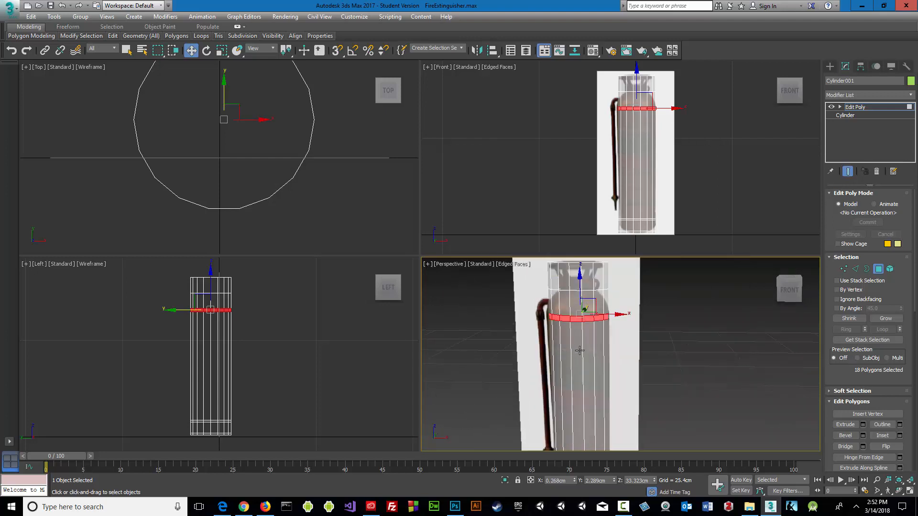
{"action": "scroll", "coordinate": [621, 357], "scroll_direction": "down", "scroll_amount": 3}
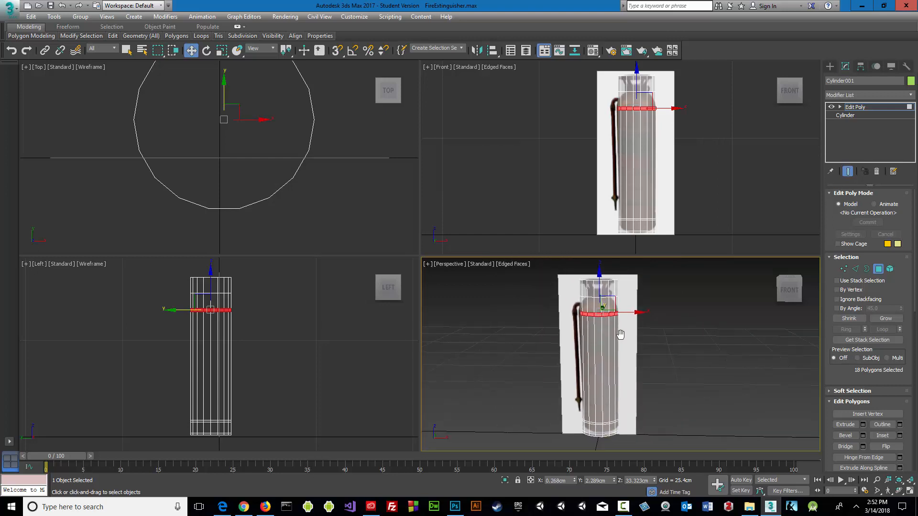
{"action": "scroll", "coordinate": [623, 164], "scroll_direction": "up", "scroll_amount": 5}
{"action": "scroll", "coordinate": [623, 164], "scroll_direction": "down", "scroll_amount": 3}
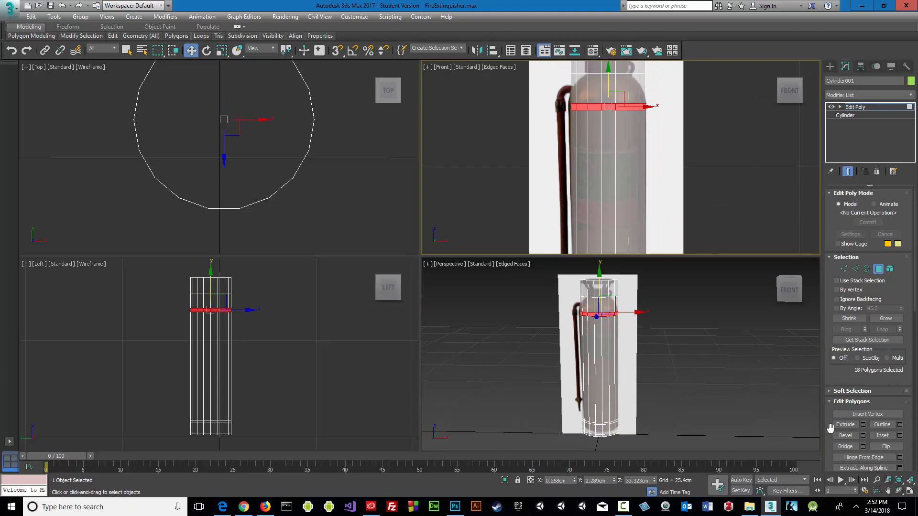
{"action": "left_click", "coordinate": [909, 491]}
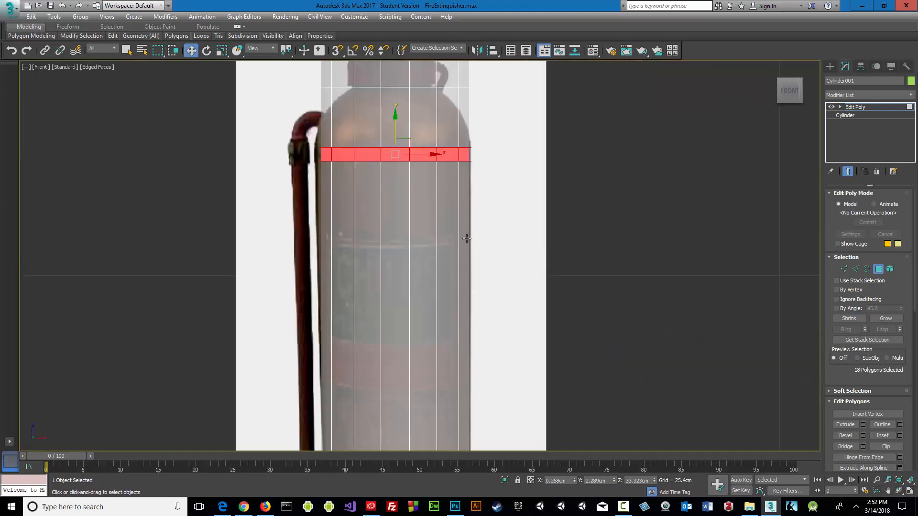
{"action": "middle_click_drag", "start_coordinate": [412, 206], "coordinate": [535, 282]}
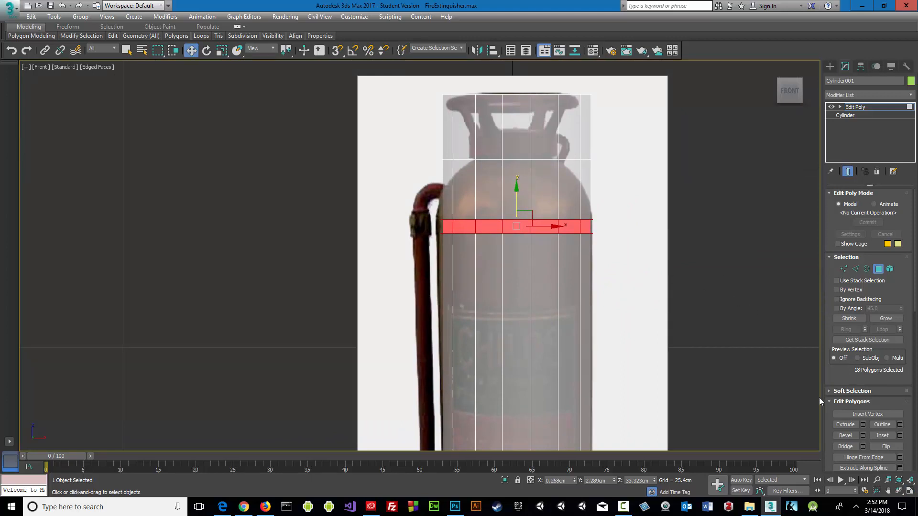
Try to bevel the shoulder polygon ring along local normals with a height of 0.508 cm and an outline of -0.305 cm.
{"action": "left_click", "coordinate": [862, 435]}
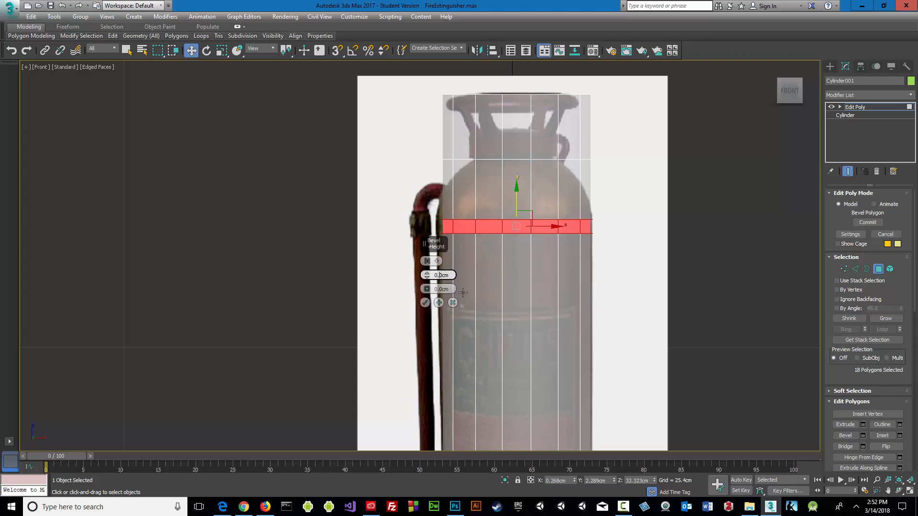
{"action": "type", "text": "508"}
{"action": "key", "text": "Return"}
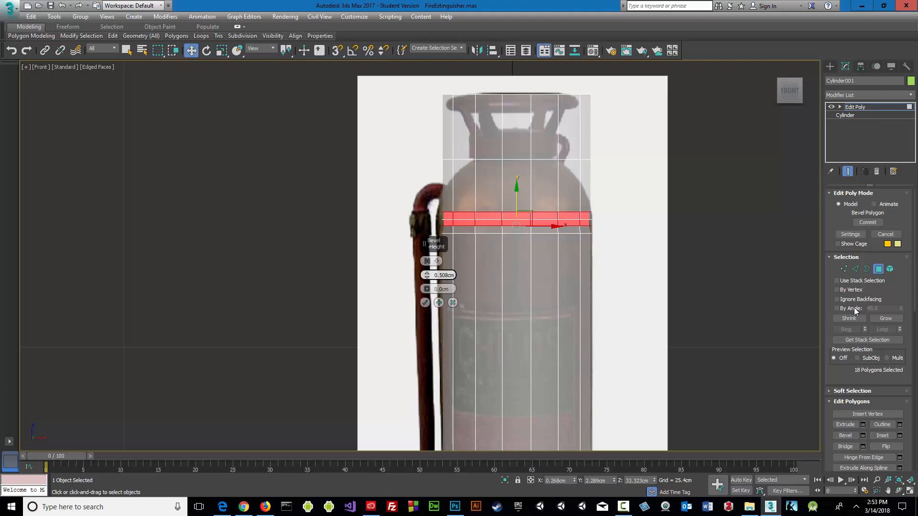
{"action": "left_click", "coordinate": [436, 262]}
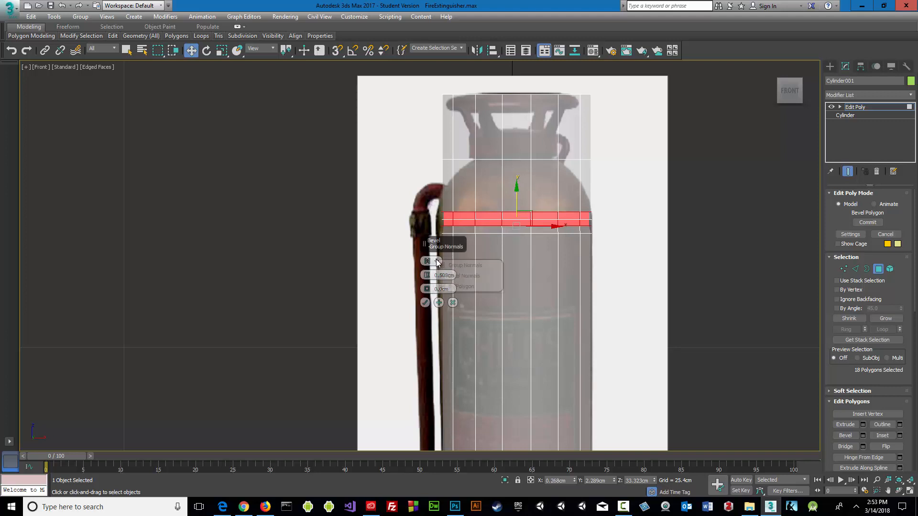
{"action": "left_click", "coordinate": [456, 276]}
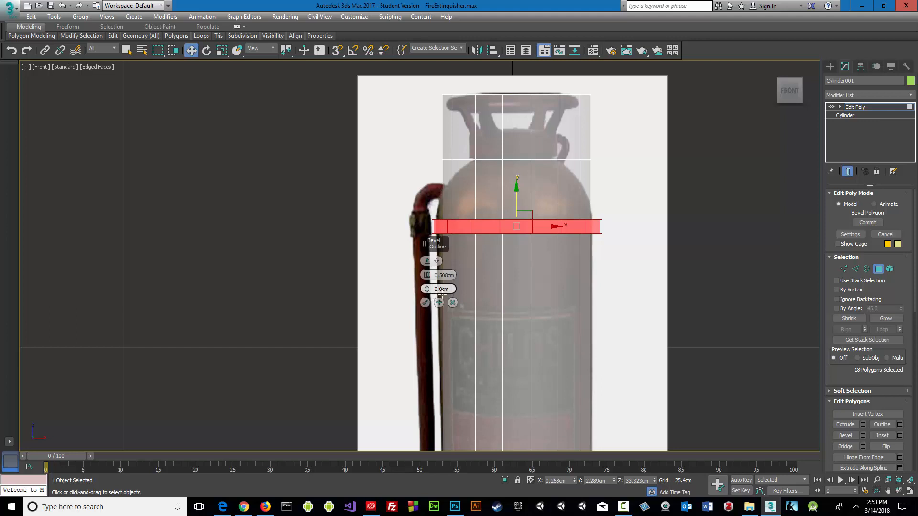
{"action": "type", "text": "-0.305"}
{"action": "key", "text": "Return"}
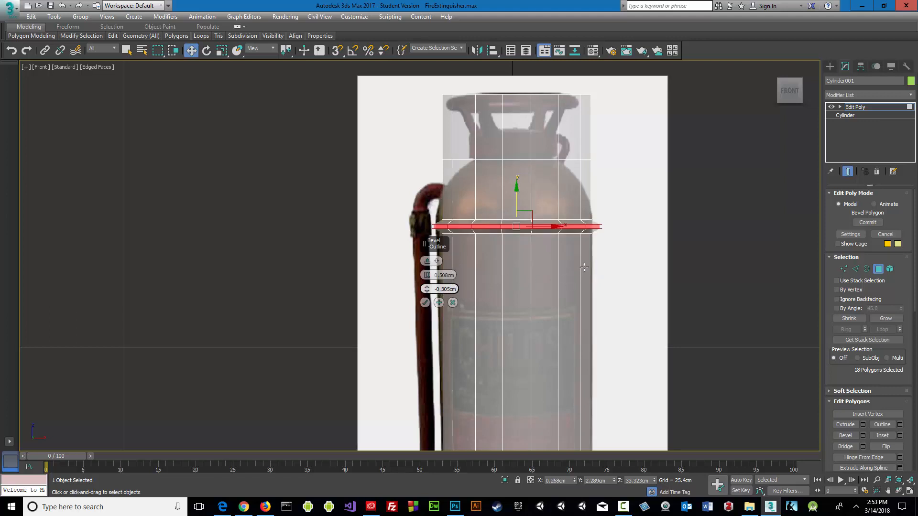
{"action": "scroll", "coordinate": [496, 261], "scroll_direction": "up", "scroll_amount": 4}
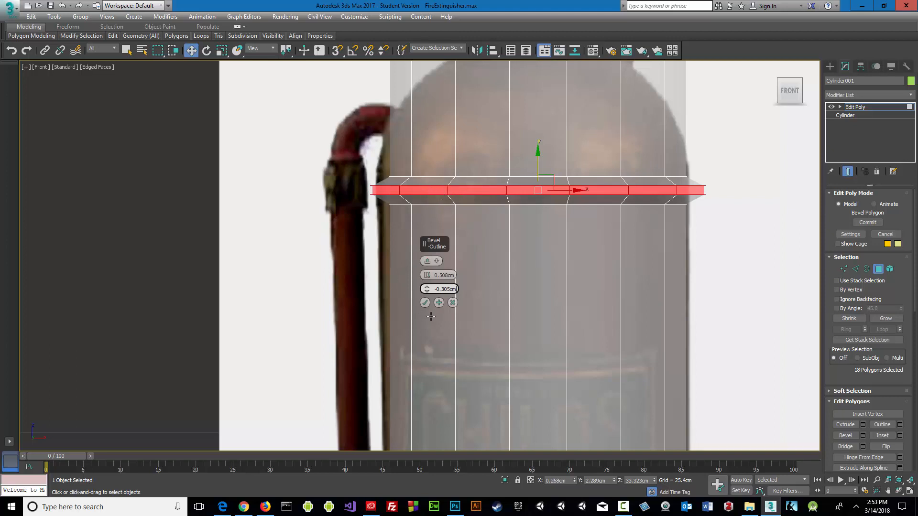
{"action": "left_click", "coordinate": [452, 303]}
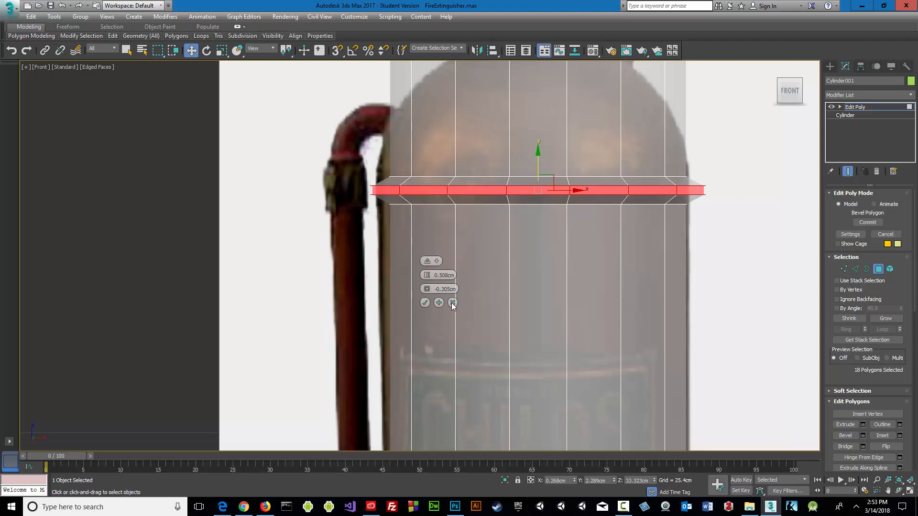
{"action": "left_click", "coordinate": [322, 157]}
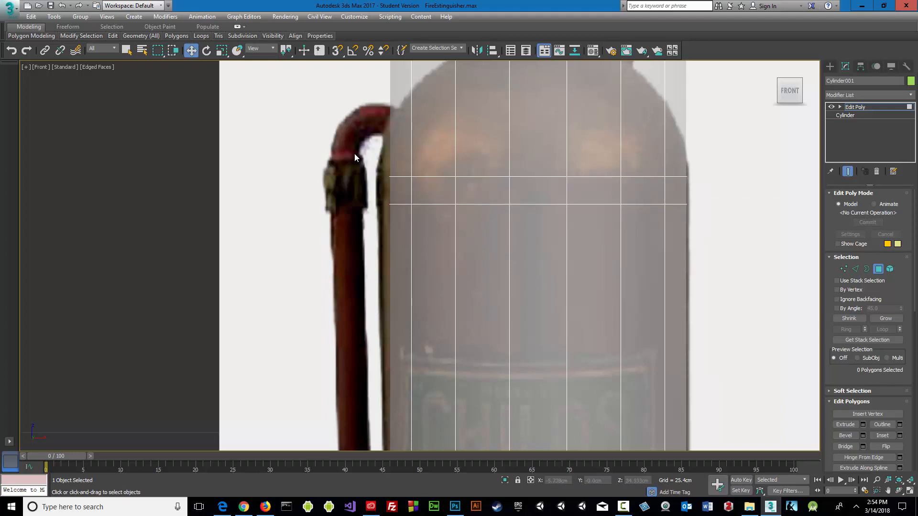
Raise the upper shoulder vertex row to about Z 34.07 cm, widening the band above the lower shoulder row.
{"action": "left_click_drag", "start_coordinate": [467, 150], "coordinate": [749, 190]}
{"action": "left_click", "coordinate": [756, 217]}
{"action": "left_click", "coordinate": [843, 269]}
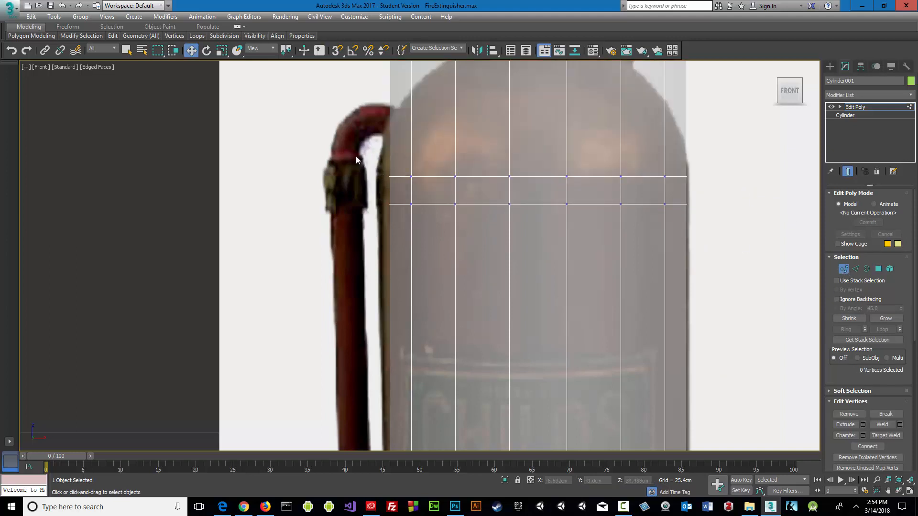
{"action": "left_click_drag", "start_coordinate": [356, 160], "coordinate": [721, 192]}
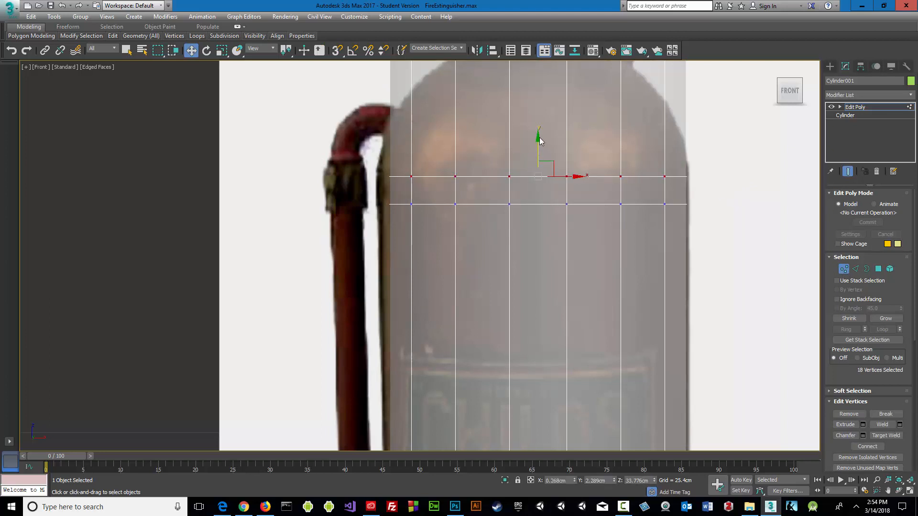
{"action": "left_click_drag", "start_coordinate": [539, 140], "coordinate": [538, 130]}
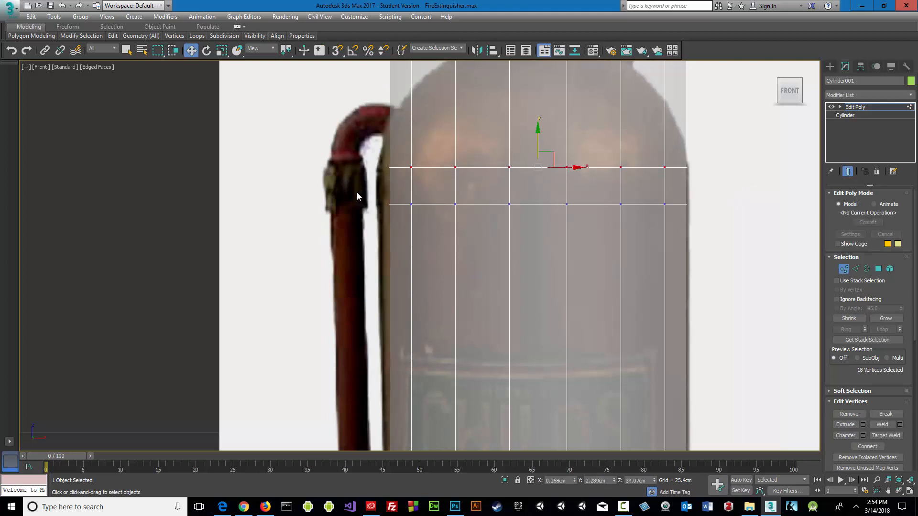
Lower the lower shoulder vertex row to about Z 32.7 cm and bevel the shoulder polygon ring with height 0.508 cm and outline -0.305 cm.
{"action": "left_click_drag", "start_coordinate": [771, 223], "coordinate": [770, 222]}
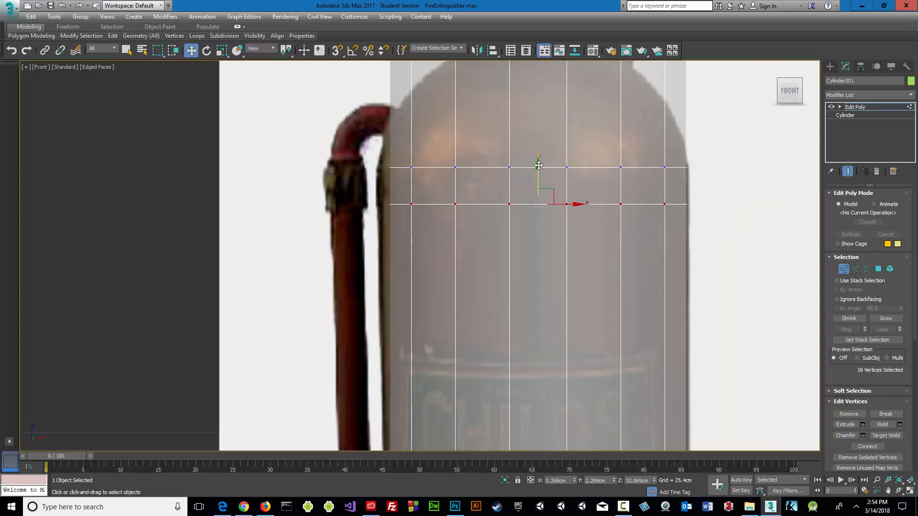
{"action": "left_click_drag", "start_coordinate": [540, 165], "coordinate": [539, 170]}
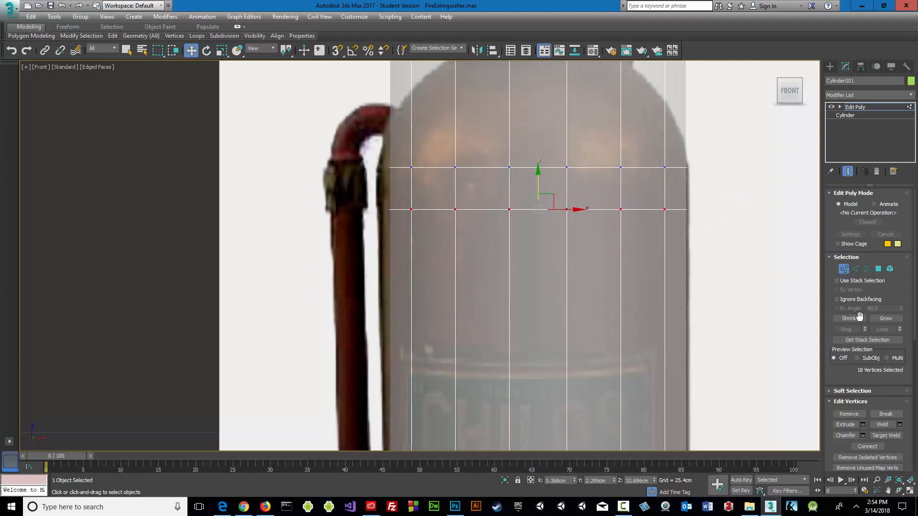
{"action": "left_click", "coordinate": [880, 269]}
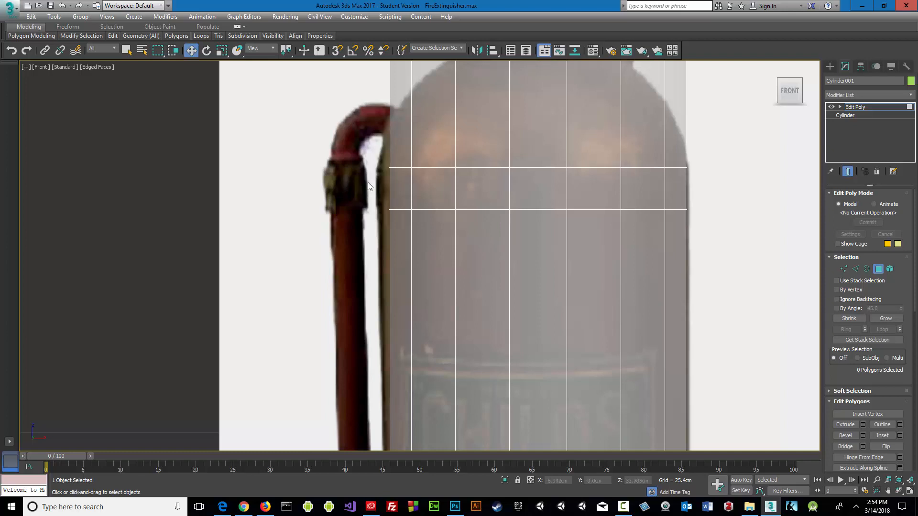
{"action": "left_click_drag", "start_coordinate": [749, 210], "coordinate": [788, 202]}
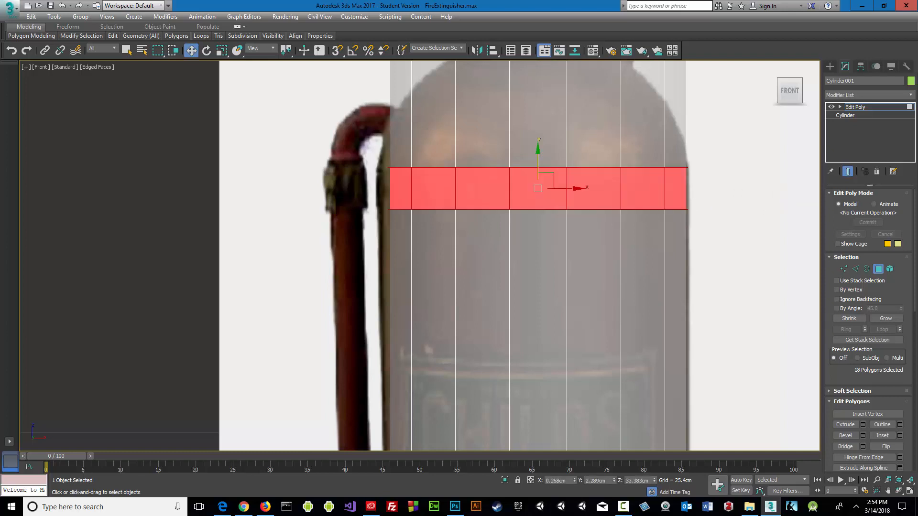
{"action": "left_click", "coordinate": [863, 436]}
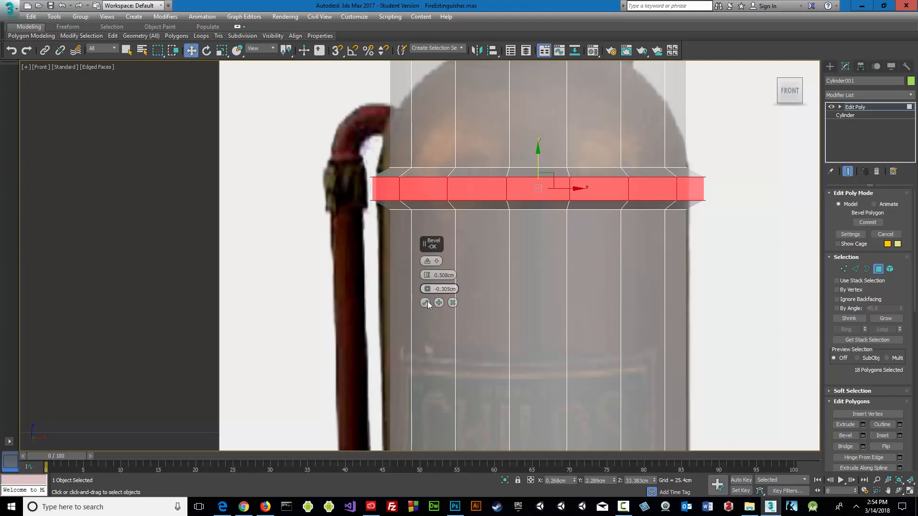
{"action": "left_click", "coordinate": [425, 304]}
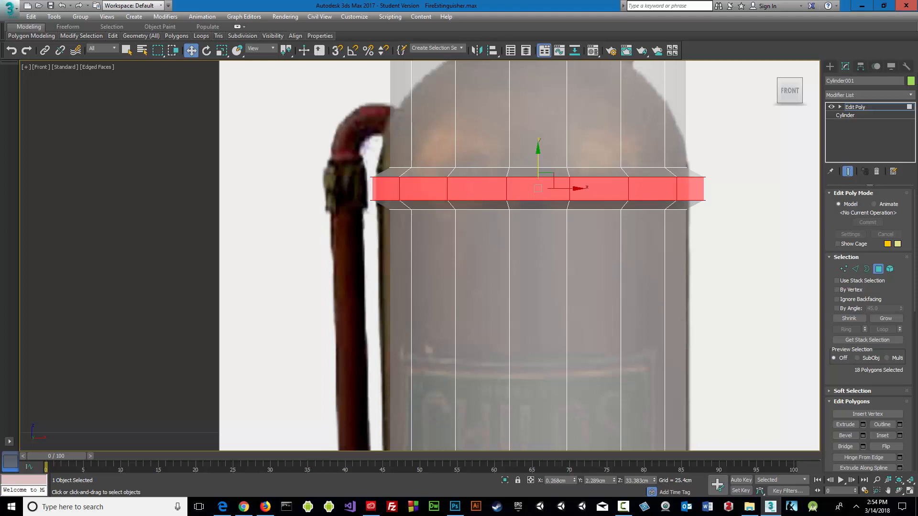
Raise the upper of the two closely spaced vertex rows near the base to about Z 4.46 cm.
{"action": "scroll", "coordinate": [717, 313], "scroll_direction": "down", "scroll_amount": 5}
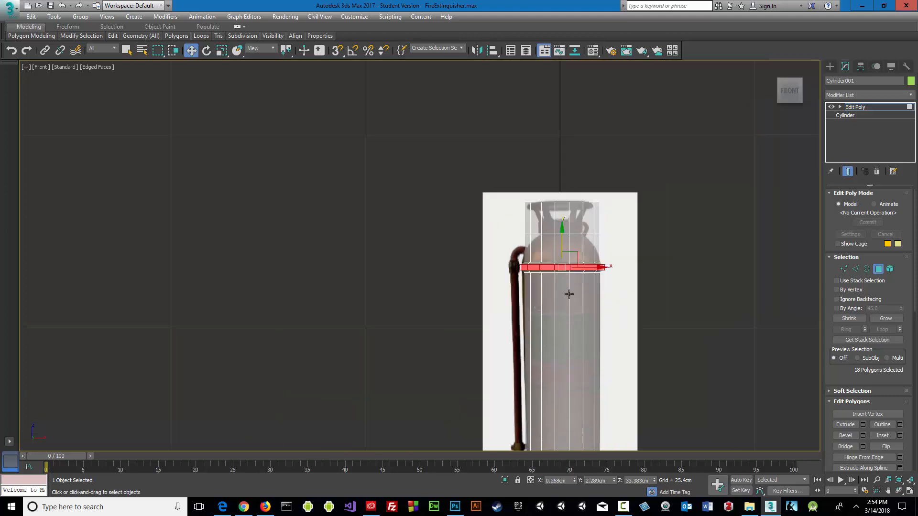
{"action": "middle_click_drag", "start_coordinate": [579, 365], "coordinate": [548, 181]}
{"action": "scroll", "coordinate": [548, 180], "scroll_direction": "up", "scroll_amount": 1}
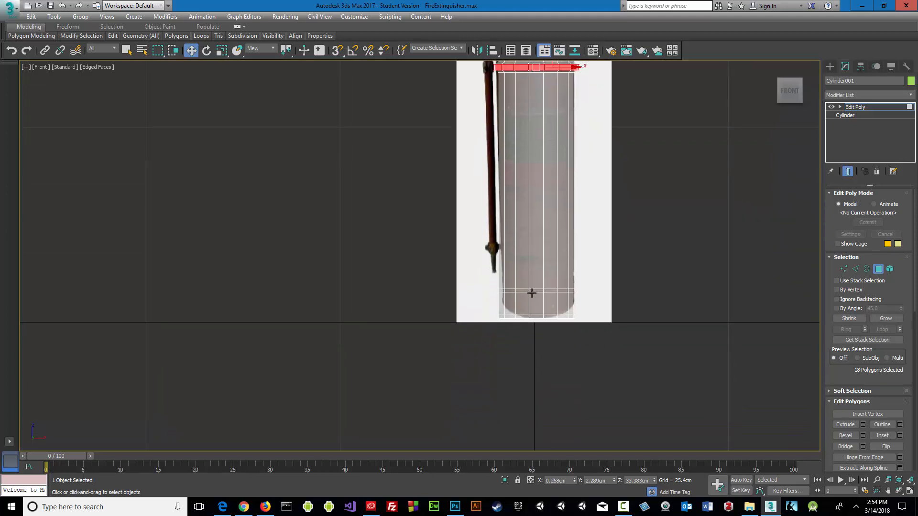
{"action": "scroll", "coordinate": [528, 293], "scroll_direction": "up", "scroll_amount": 6}
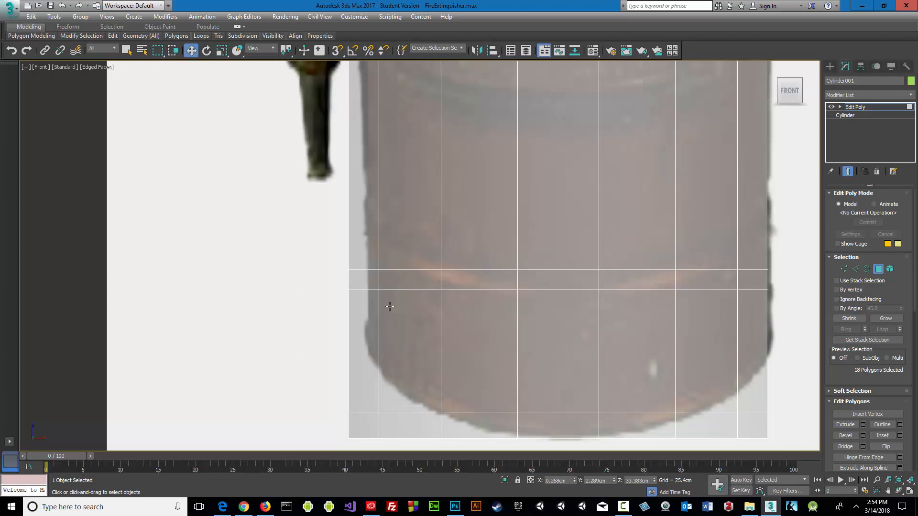
{"action": "left_click", "coordinate": [844, 269]}
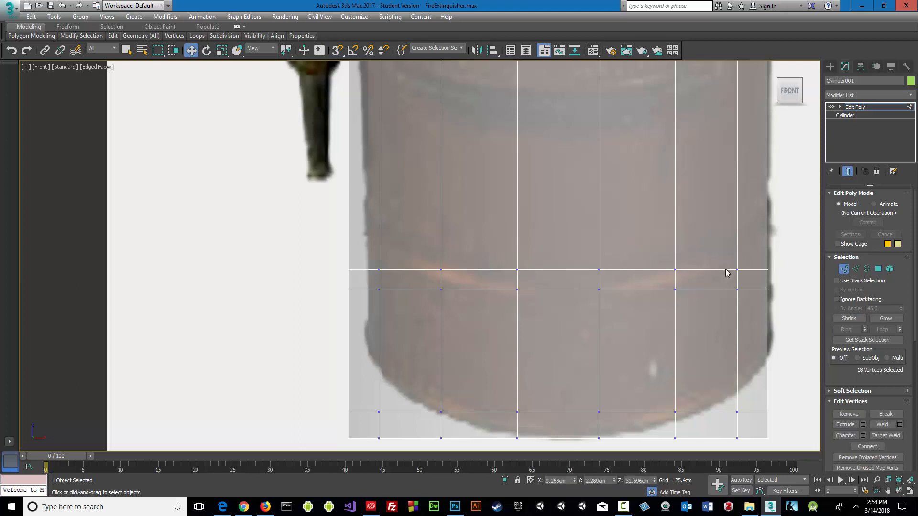
{"action": "left_click_drag", "start_coordinate": [320, 255], "coordinate": [808, 284]}
{"action": "left_click_drag", "start_coordinate": [557, 233], "coordinate": [557, 228]}
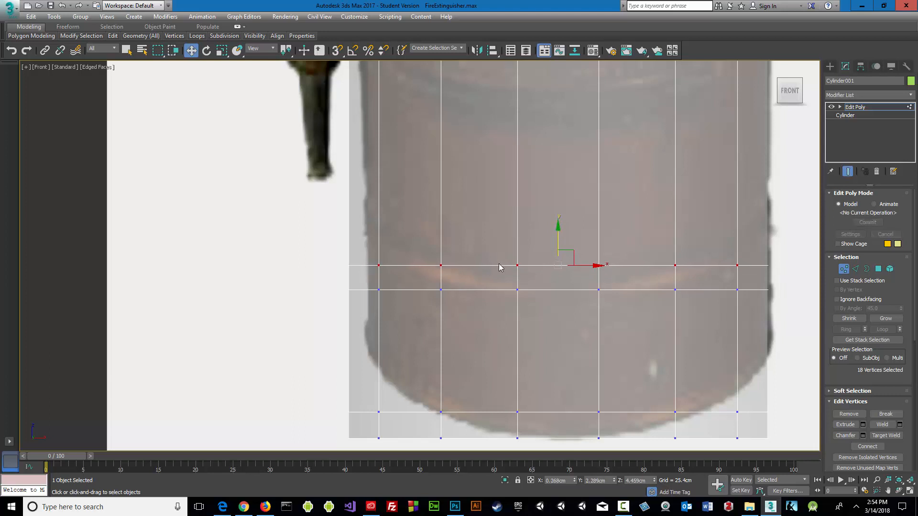
Lower the second vertex row near the base to about Z 3.76 cm, widening the band beneath the upper row.
{"action": "left_click_drag", "start_coordinate": [772, 308], "coordinate": [811, 313]}
{"action": "left_click", "coordinate": [811, 312]}
{"action": "left_click_drag", "start_coordinate": [317, 281], "coordinate": [812, 319]}
{"action": "left_click_drag", "start_coordinate": [558, 254], "coordinate": [558, 260]}
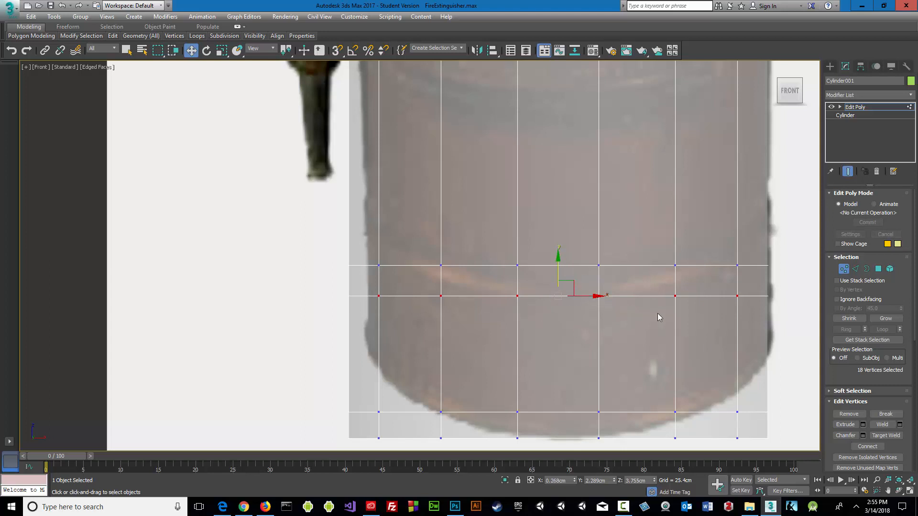
Select the polygon ring between the two vertex rows near the base and start an inward bevel with a height of -0.635 cm.
{"action": "left_click", "coordinate": [878, 268]}
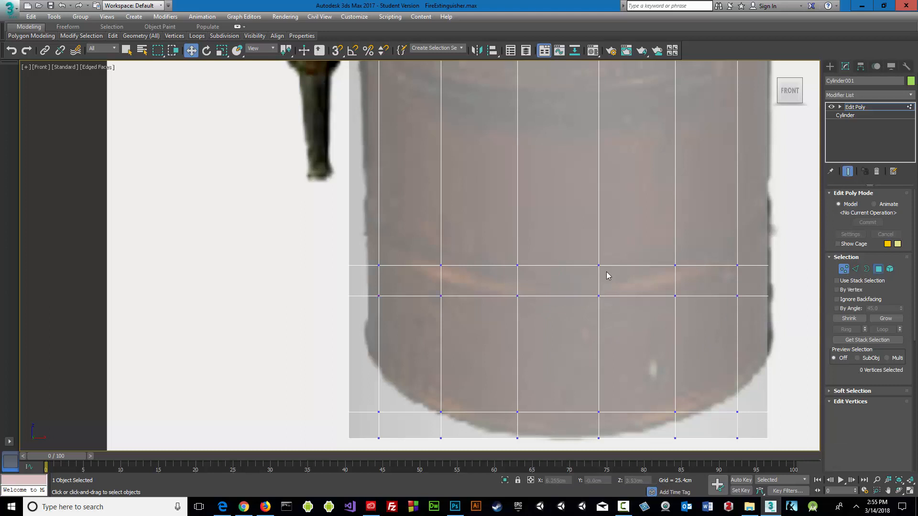
{"action": "left_click_drag", "start_coordinate": [436, 282], "coordinate": [797, 289]}
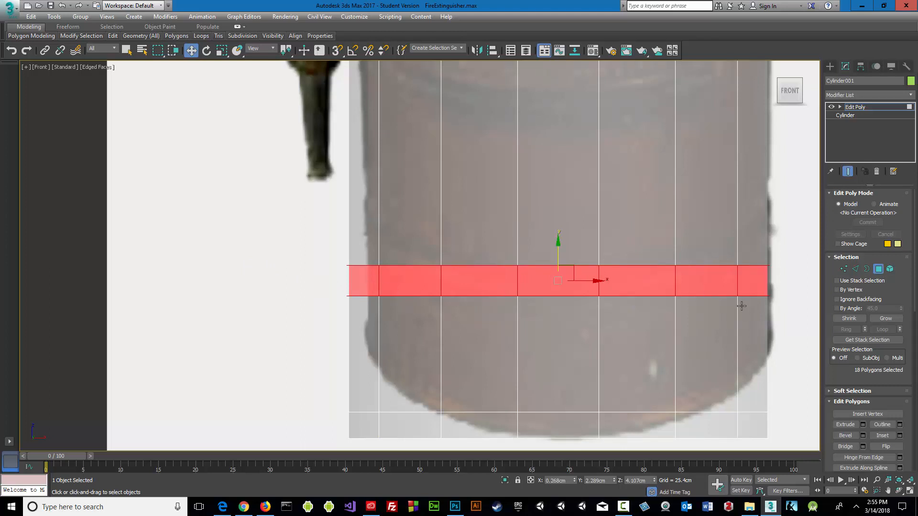
{"action": "left_click", "coordinate": [863, 437]}
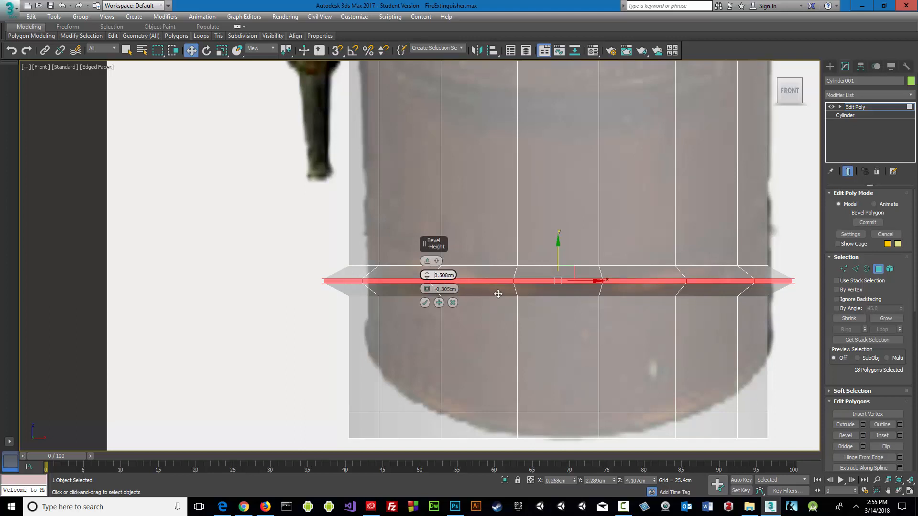
{"action": "type", "text": "-"}
{"action": "key", "text": "Delete"}
{"action": "key", "text": "Delete"}
{"action": "key", "text": "Delete"}
{"action": "type", "text": "635"}
{"action": "key", "text": "Return"}
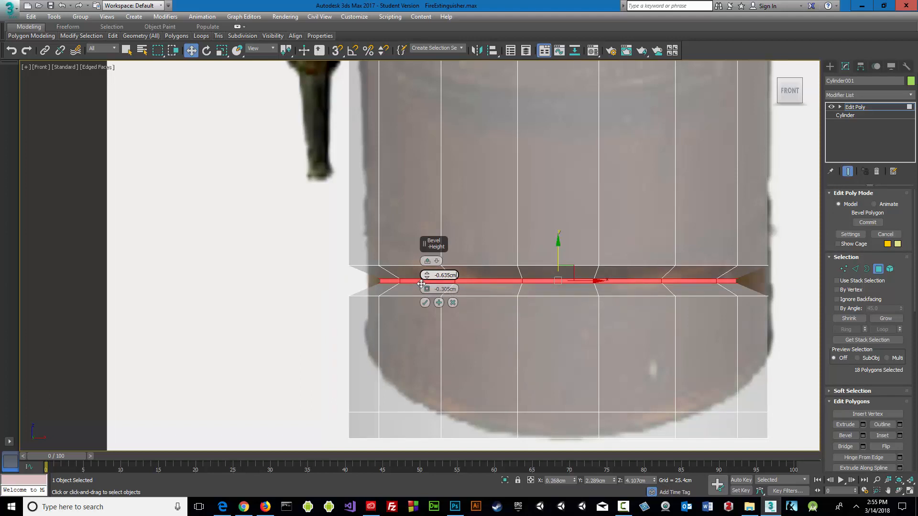
Adjust the outline of the base band's bevel to about -0.139 cm.
{"action": "left_click", "coordinate": [444, 289]}
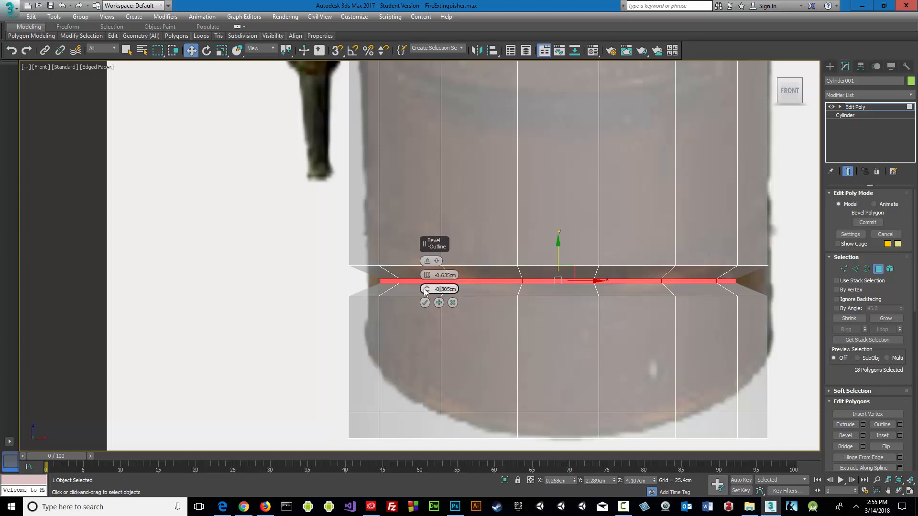
{"action": "left_click_drag", "start_coordinate": [427, 288], "coordinate": [426, 282]}
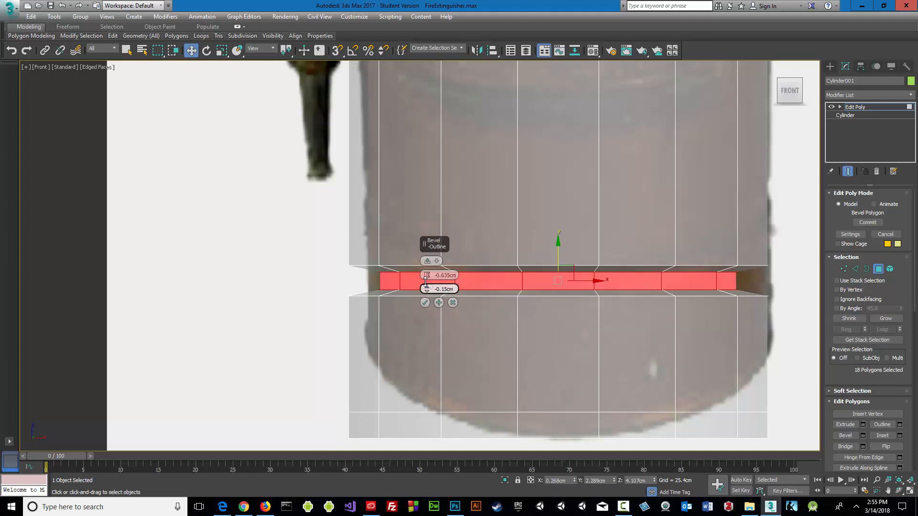
{"action": "left_click_drag", "start_coordinate": [426, 281], "coordinate": [423, 281]}
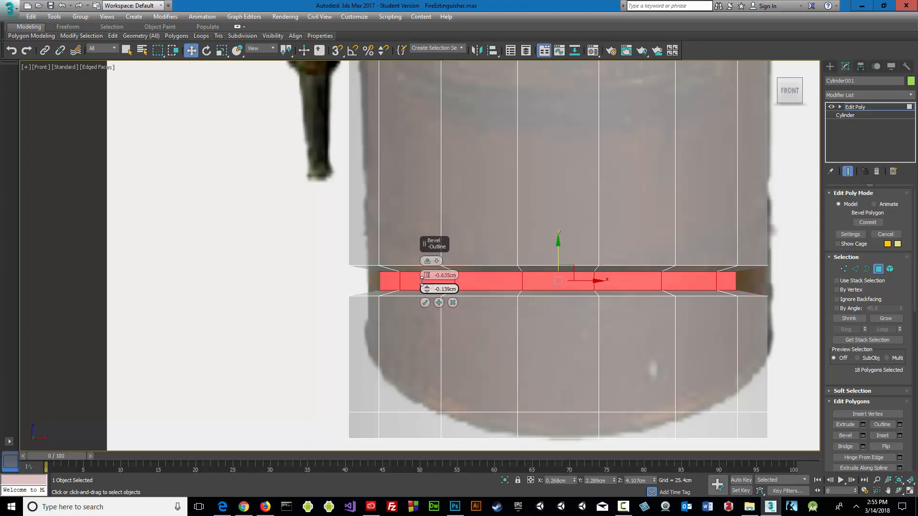
Try shallower heights of -0.535 cm and -0.335 cm for the base band's inward bevel.
{"action": "left_click", "coordinate": [443, 276]}
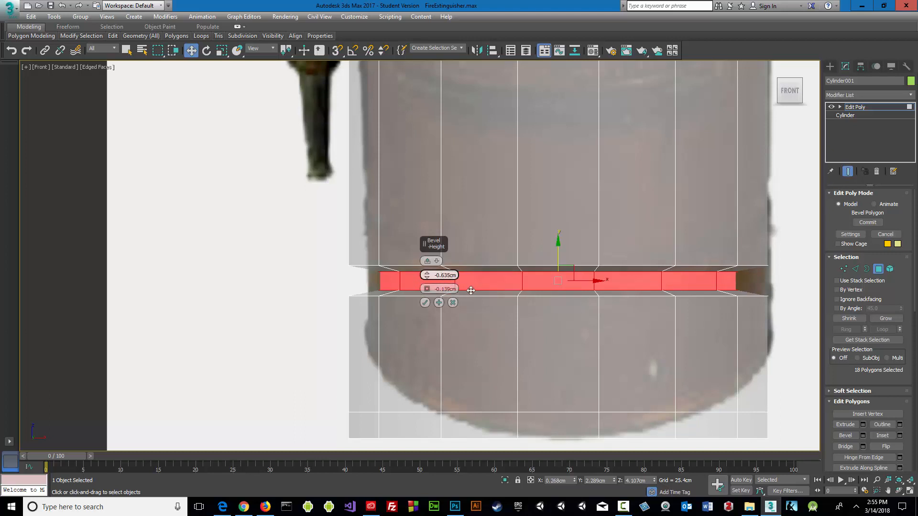
{"action": "key", "text": "BackSpace"}
{"action": "type", "text": "5"}
{"action": "key", "text": "Return"}
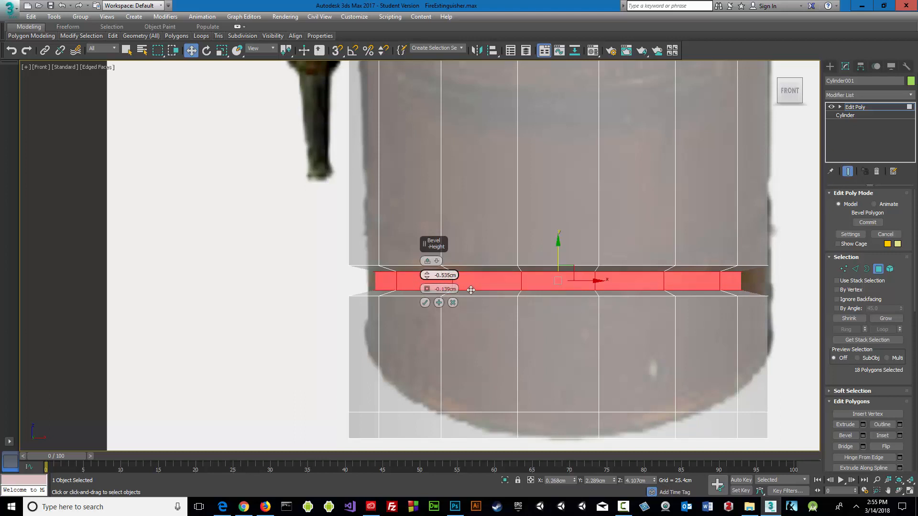
{"action": "left_click", "coordinate": [451, 277]}
{"action": "key", "text": "BackSpace"}
{"action": "type", "text": "3"}
{"action": "key", "text": "Return"}
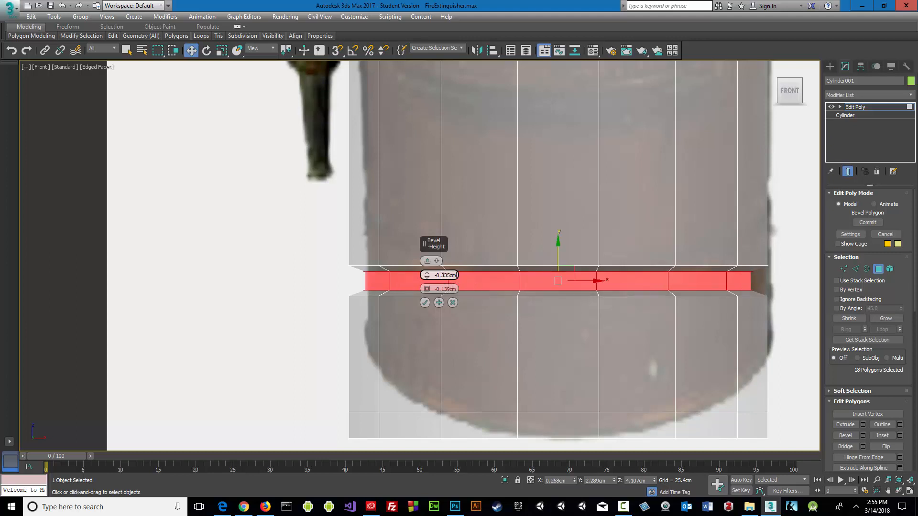
Set the base band's bevel height to -0.135 cm and apply the bevel.
{"action": "key", "text": "BackSpace"}
{"action": "type", "text": "1"}
{"action": "key", "text": "Return"}
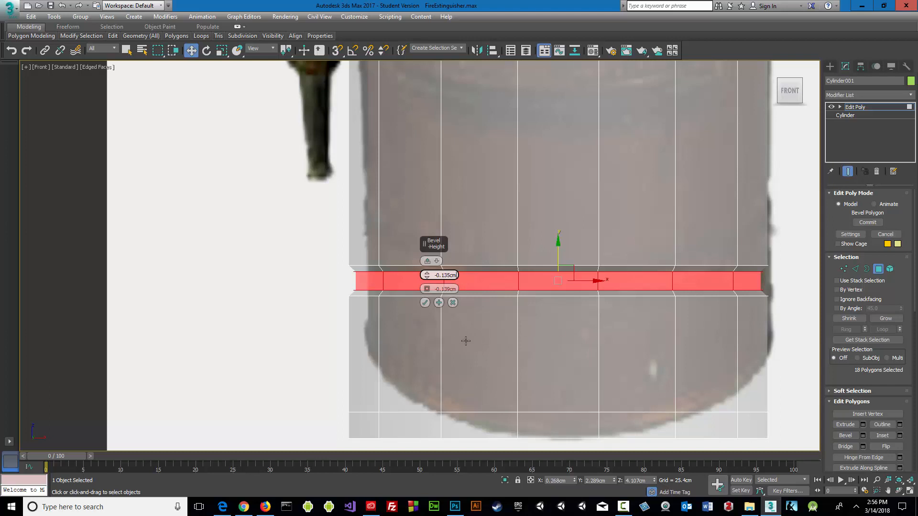
{"action": "scroll", "coordinate": [484, 340], "scroll_direction": "down", "scroll_amount": 3}
{"action": "scroll", "coordinate": [486, 340], "scroll_direction": "up", "scroll_amount": 2}
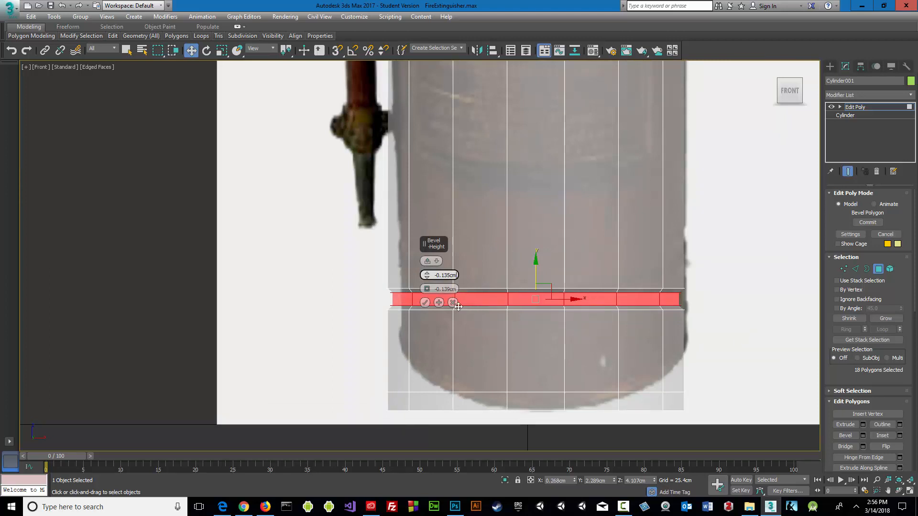
{"action": "left_click", "coordinate": [424, 302]}
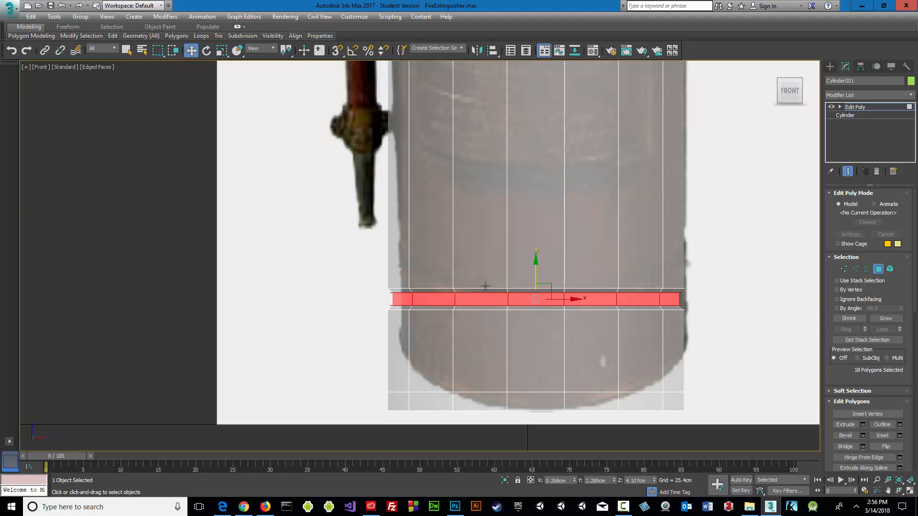
Select the lowest ring of side polygons at the bottom of the cylinder and start a bevel on it.
{"action": "scroll", "coordinate": [360, 283], "scroll_direction": "down", "scroll_amount": 2}
{"action": "scroll", "coordinate": [360, 293], "scroll_direction": "down", "scroll_amount": 3}
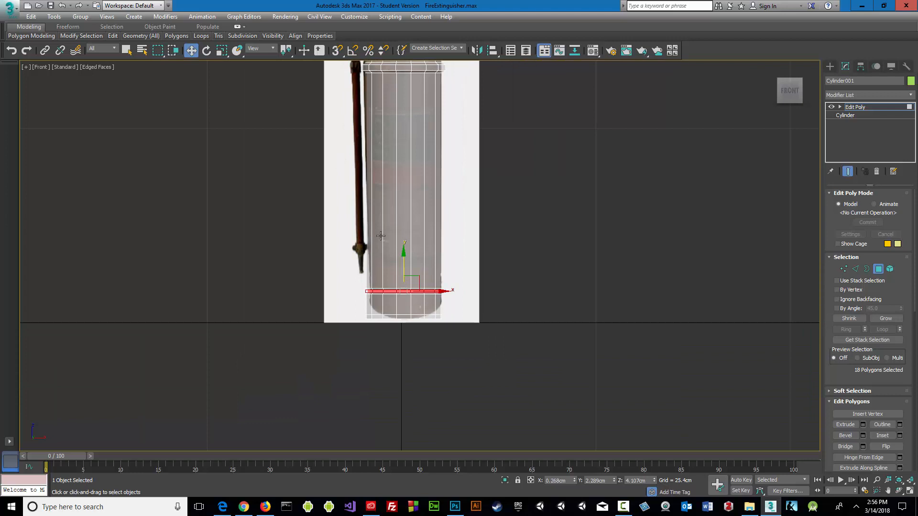
{"action": "middle_click_drag", "start_coordinate": [398, 175], "coordinate": [419, 201]}
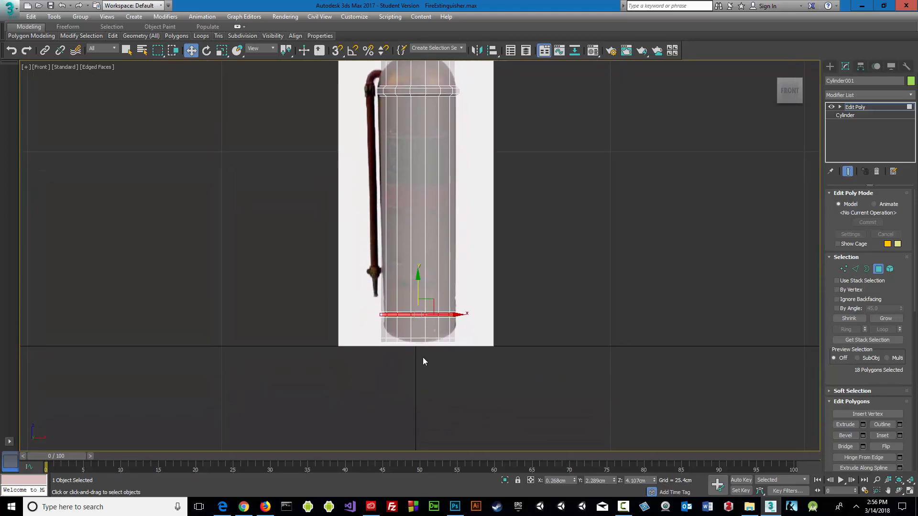
{"action": "scroll", "coordinate": [418, 347], "scroll_direction": "up", "scroll_amount": 6}
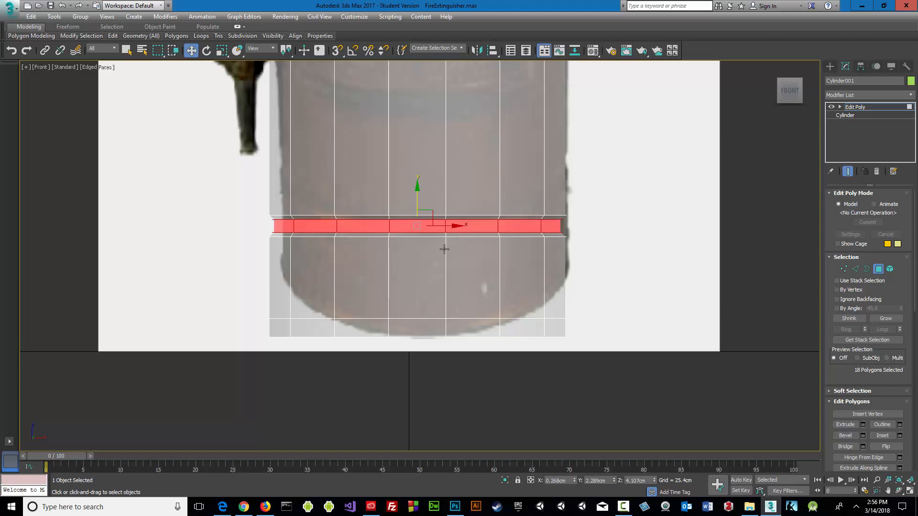
{"action": "left_click", "coordinate": [236, 333]}
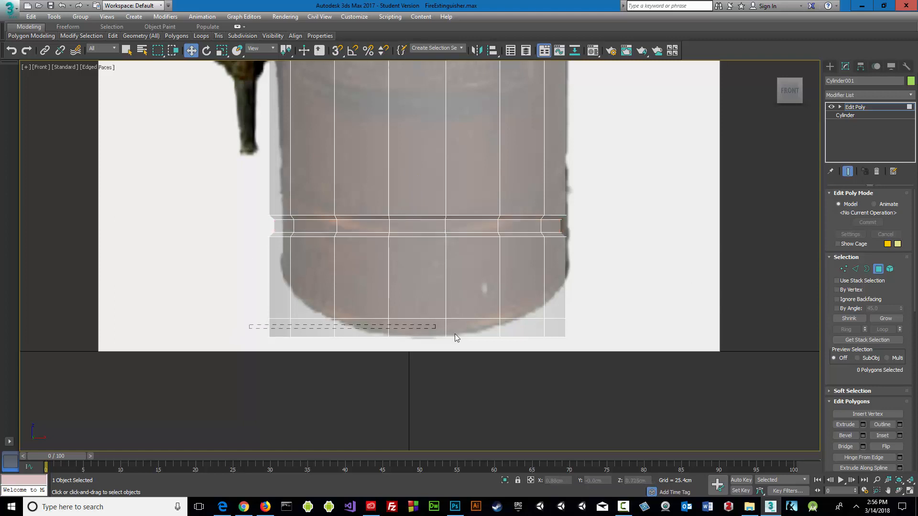
{"action": "left_click_drag", "start_coordinate": [619, 334], "coordinate": [620, 333]}
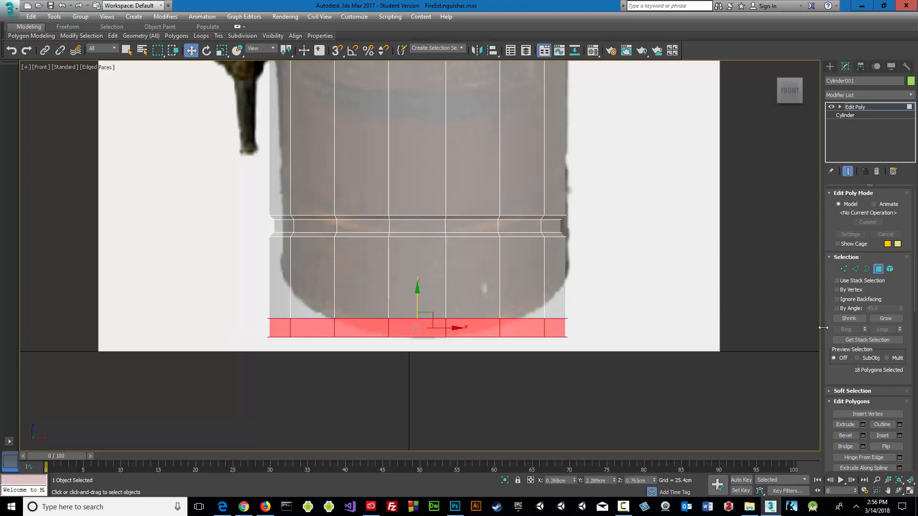
{"action": "left_click", "coordinate": [863, 436]}
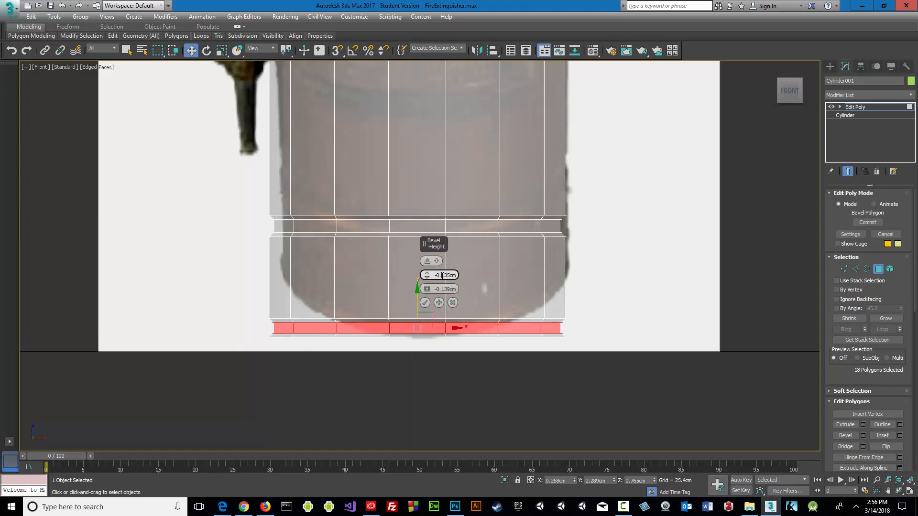
Try a height of -0.508 cm for the bottom ring's bevel and reverse it to 0.508 cm.
{"action": "left_click", "coordinate": [442, 276]}
{"action": "key", "text": "Delete"}
{"action": "key", "text": "Delete"}
{"action": "key", "text": "Delete"}
{"action": "type", "text": "508"}
{"action": "key", "text": "Return"}
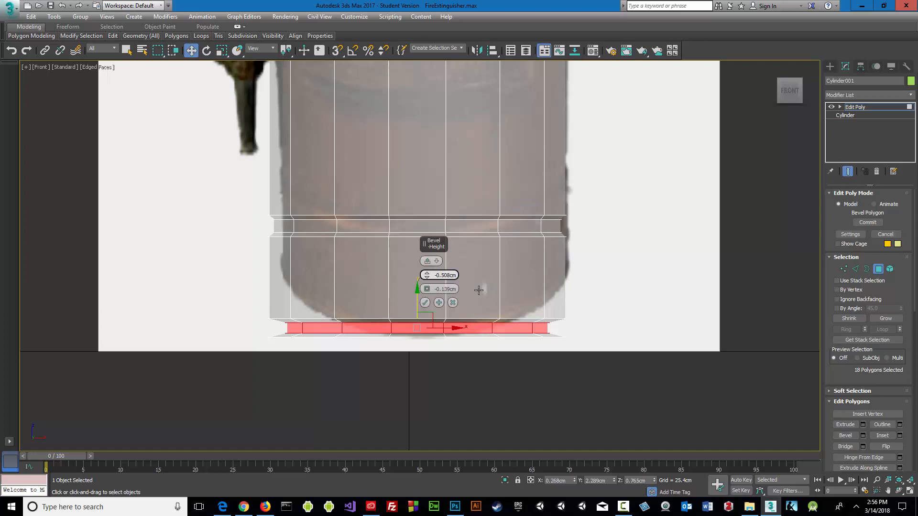
{"action": "left_click", "coordinate": [435, 276]}
{"action": "key", "text": "Delete"}
{"action": "key", "text": "Return"}
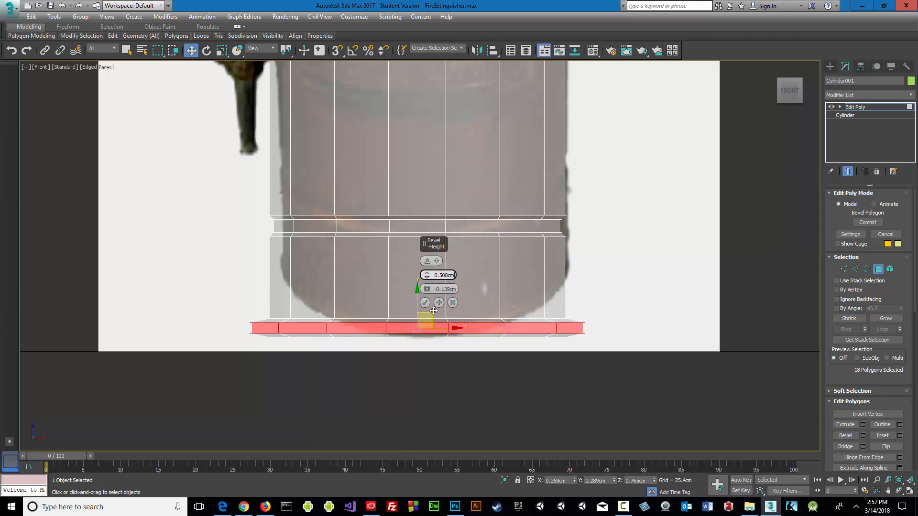
Set the outline of the bottom ring's bevel to -0.305 cm.
{"action": "left_click", "coordinate": [445, 289]}
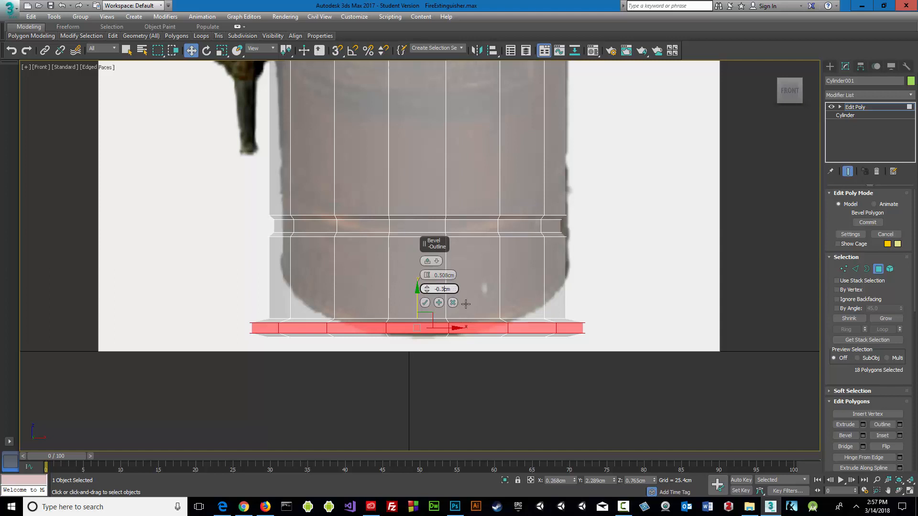
{"action": "type", "text": "-0.305"}
{"action": "key", "text": "Return"}
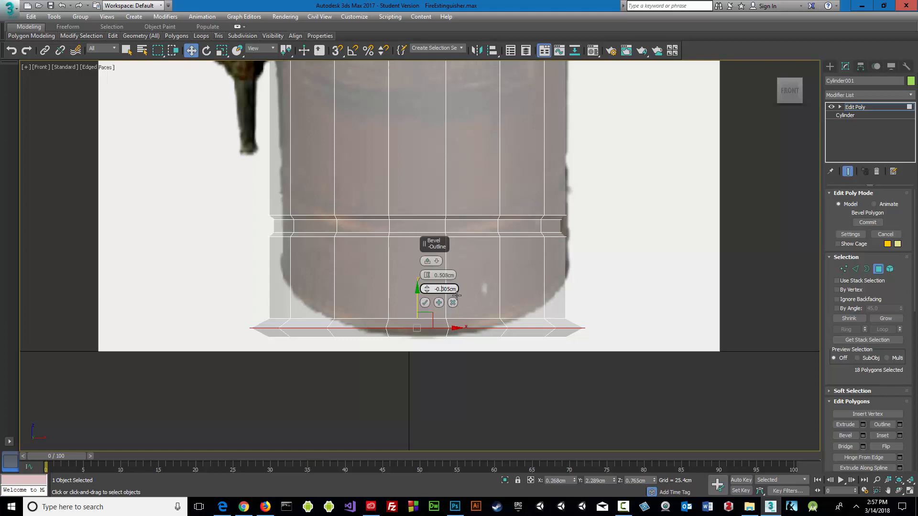
Set the bottom ring's bevel to an outline of -0.205 cm and a height of 0.108 cm, and apply it.
{"action": "type", "text": "1"}
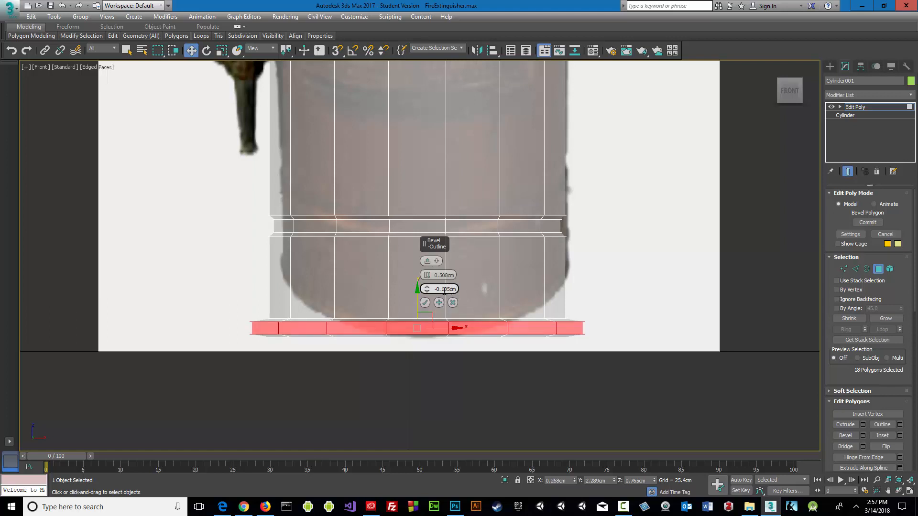
{"action": "type", "text": "2"}
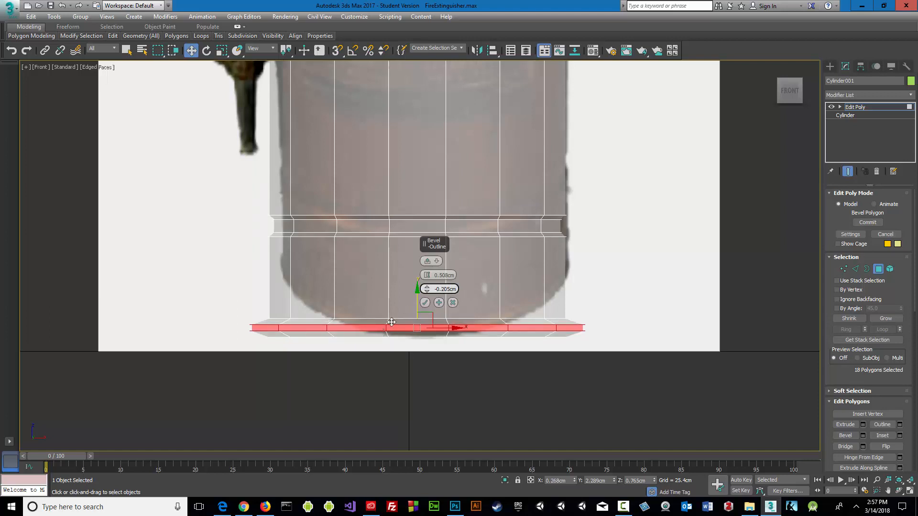
{"action": "left_click", "coordinate": [444, 278]}
{"action": "key", "text": "BackSpace"}
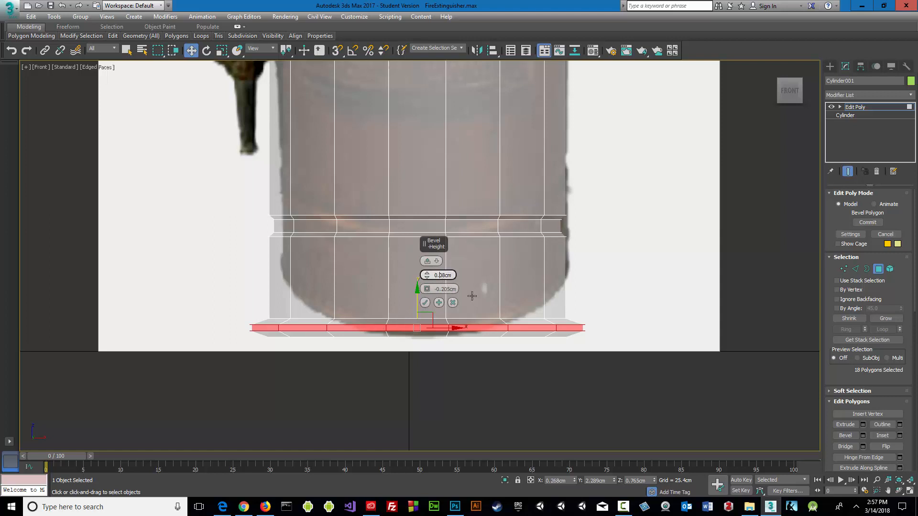
{"action": "type", "text": "3"}
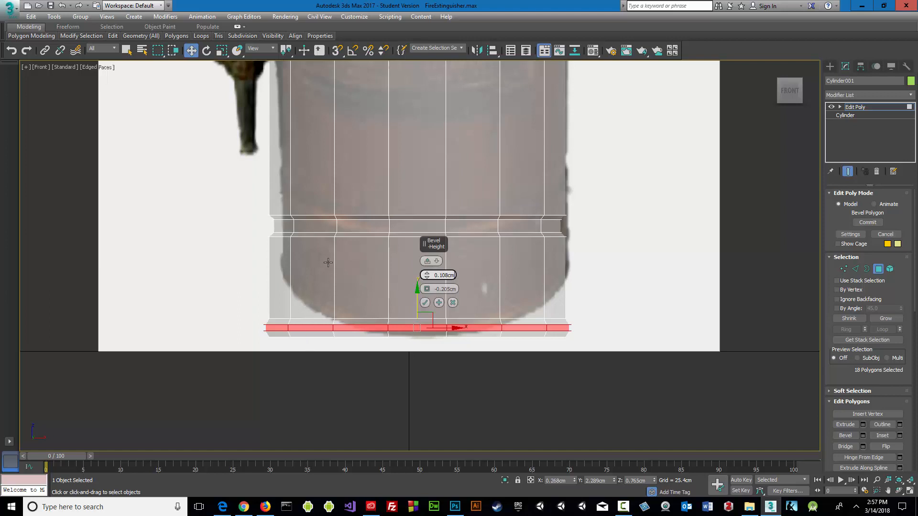
{"action": "scroll", "coordinate": [328, 262], "scroll_direction": "down", "scroll_amount": 5}
{"action": "scroll", "coordinate": [328, 262], "scroll_direction": "down", "scroll_amount": 5}
{"action": "scroll", "coordinate": [323, 211], "scroll_direction": "up", "scroll_amount": 3}
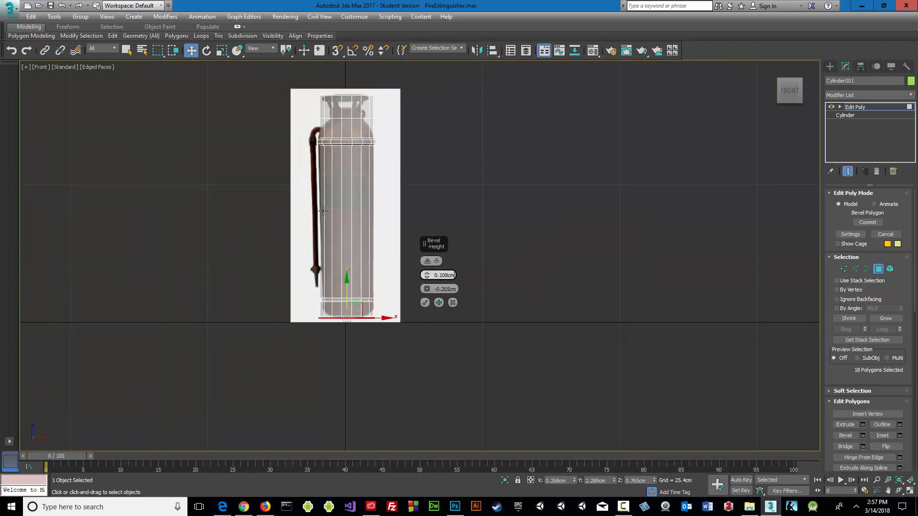
{"action": "scroll", "coordinate": [324, 210], "scroll_direction": "up", "scroll_amount": 3}
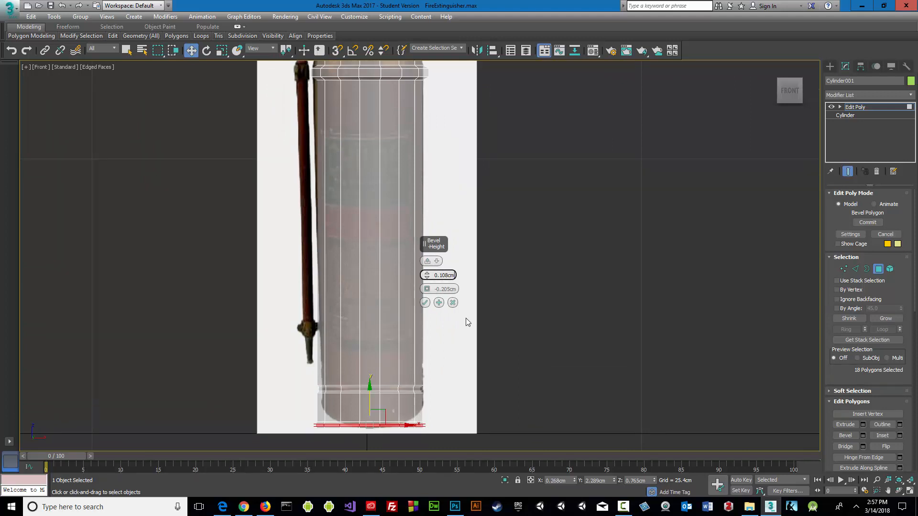
{"action": "left_click", "coordinate": [425, 302]}
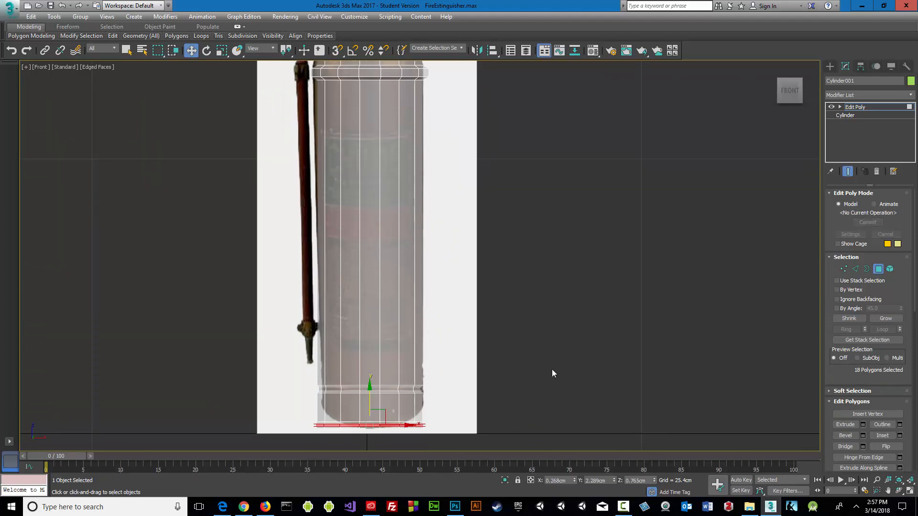
Save the scene under the incremented file name FireExtinguisher01.max.
{"action": "left_click", "coordinate": [12, 12]}
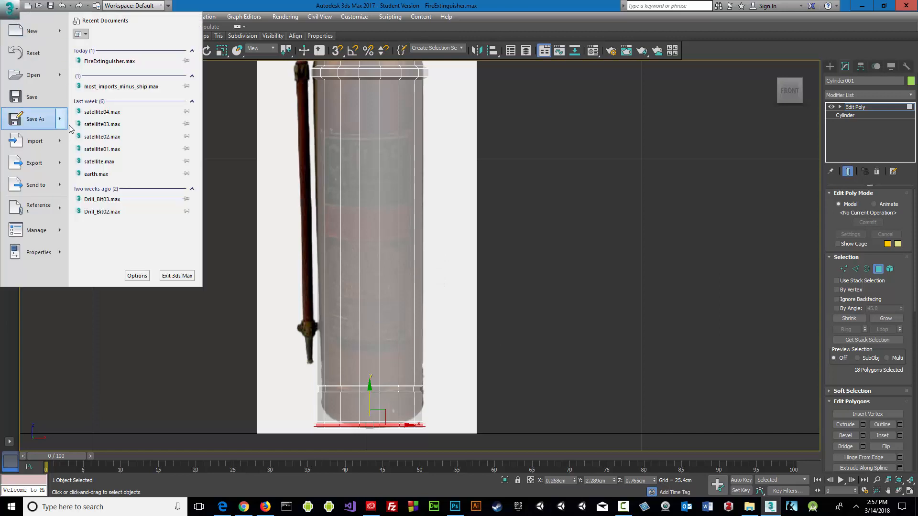
{"action": "mouse_move", "coordinate": [62, 125]}
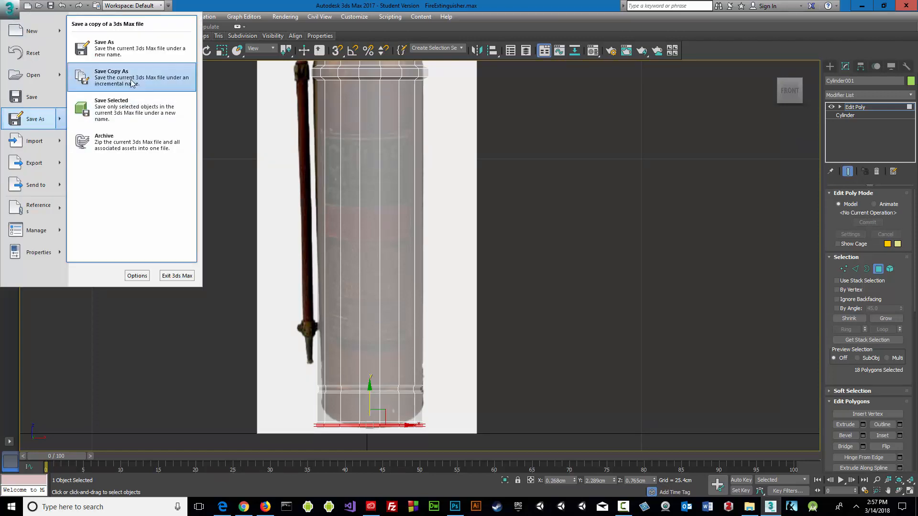
{"action": "left_click", "coordinate": [129, 53]}
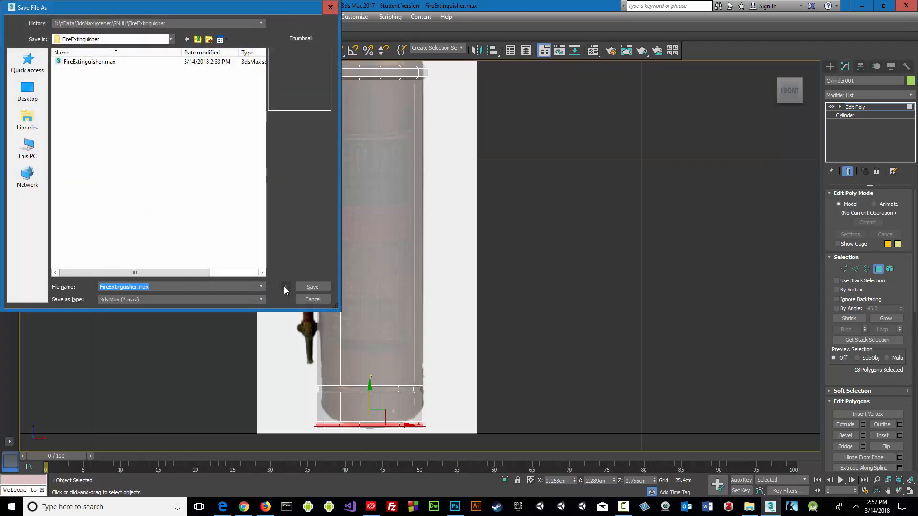
{"action": "left_click", "coordinate": [285, 288]}
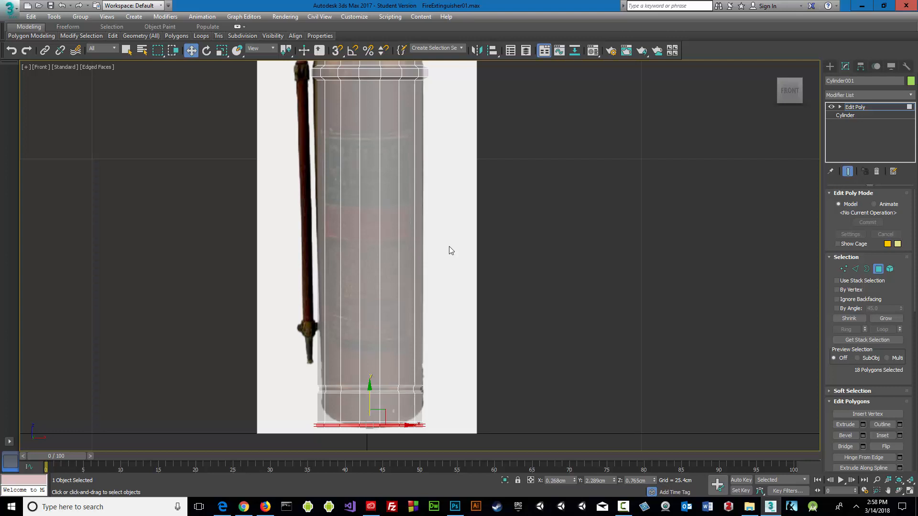
Examine the whole beveled cylinder with see-through display off, at an angle and in the four-viewport layout, and return to the see-through maximized Front view.
{"action": "scroll", "coordinate": [451, 252], "scroll_direction": "down", "scroll_amount": 5}
{"action": "scroll", "coordinate": [497, 268], "scroll_direction": "up", "scroll_amount": 5}
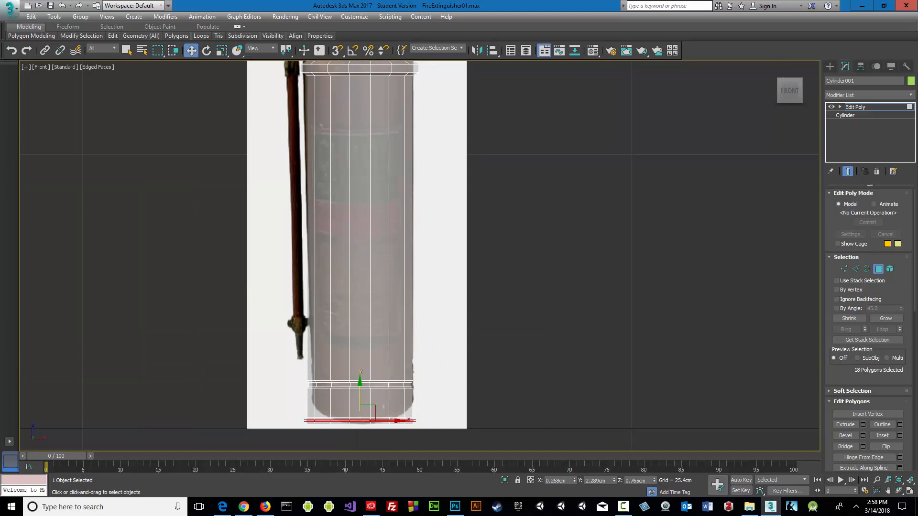
{"action": "middle_click_drag", "start_coordinate": [389, 225], "coordinate": [405, 249]}
{"action": "scroll", "coordinate": [422, 276], "scroll_direction": "down", "scroll_amount": 2}
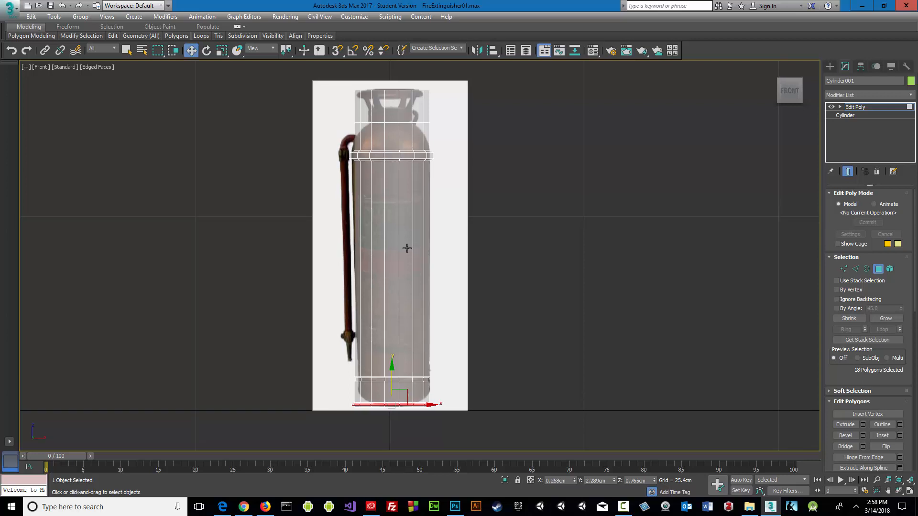
{"action": "left_click", "coordinate": [879, 269]}
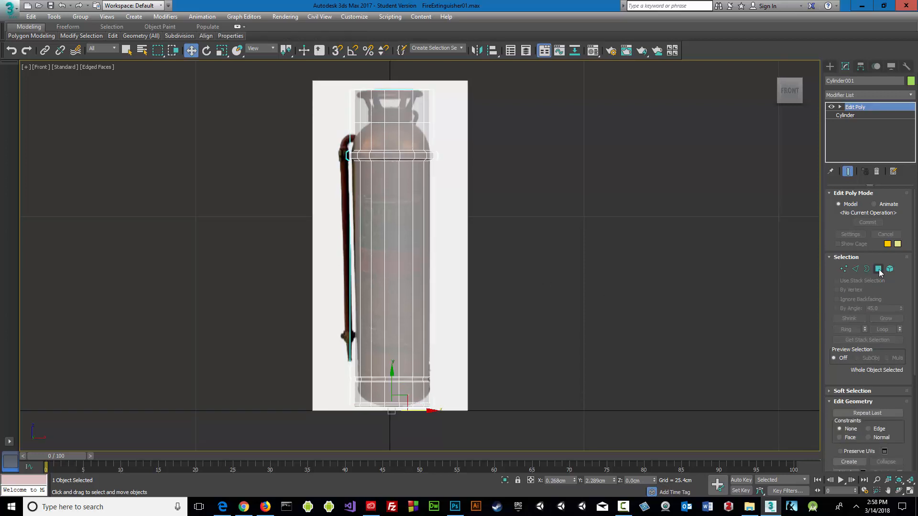
{"action": "key", "text": "alt+x"}
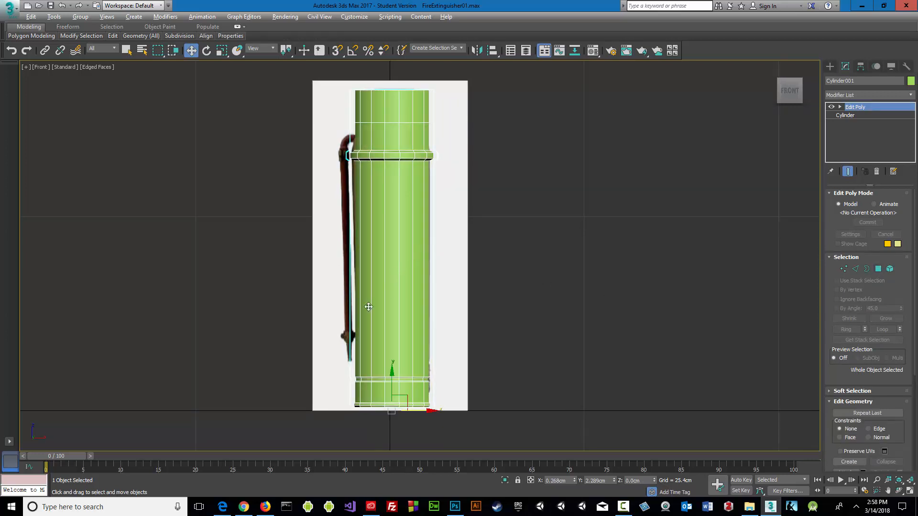
{"action": "middle_click_drag", "start_coordinate": [349, 303], "coordinate": [339, 321], "text": "alt"}
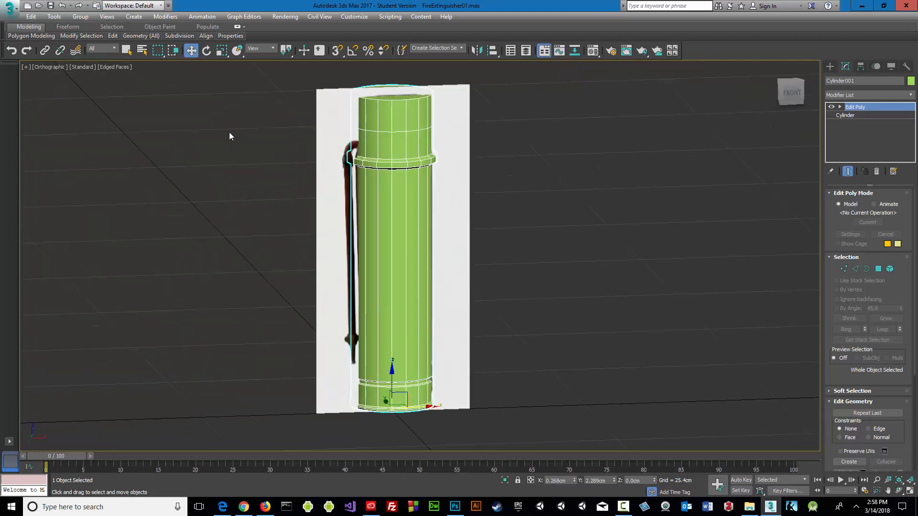
{"action": "left_click", "coordinate": [54, 70]}
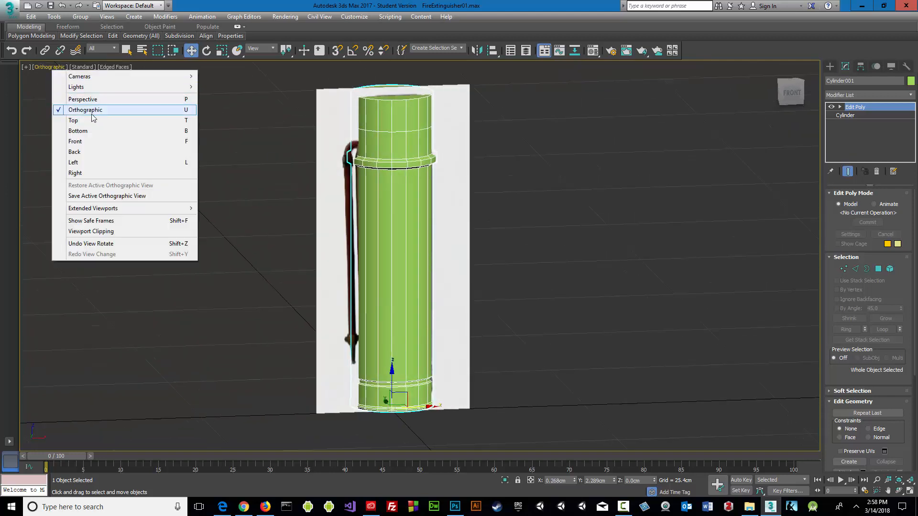
{"action": "left_click", "coordinate": [88, 141]}
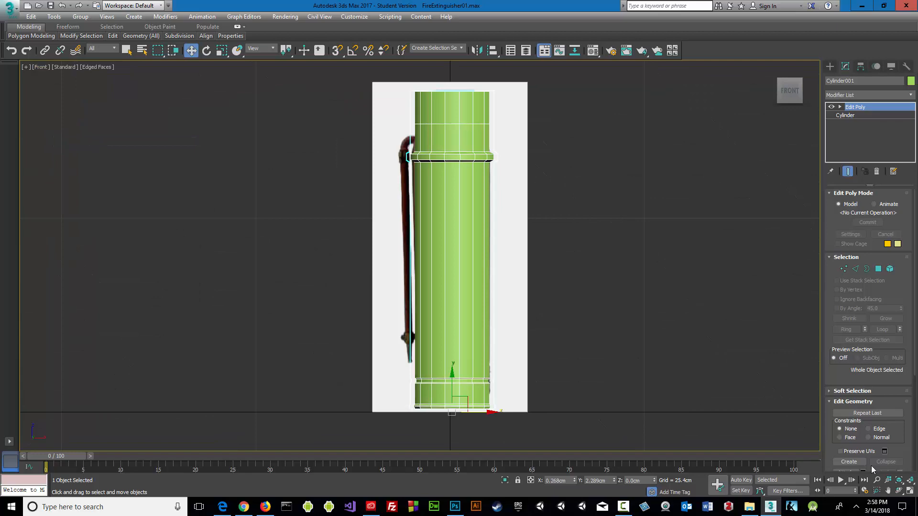
{"action": "left_click", "coordinate": [909, 491]}
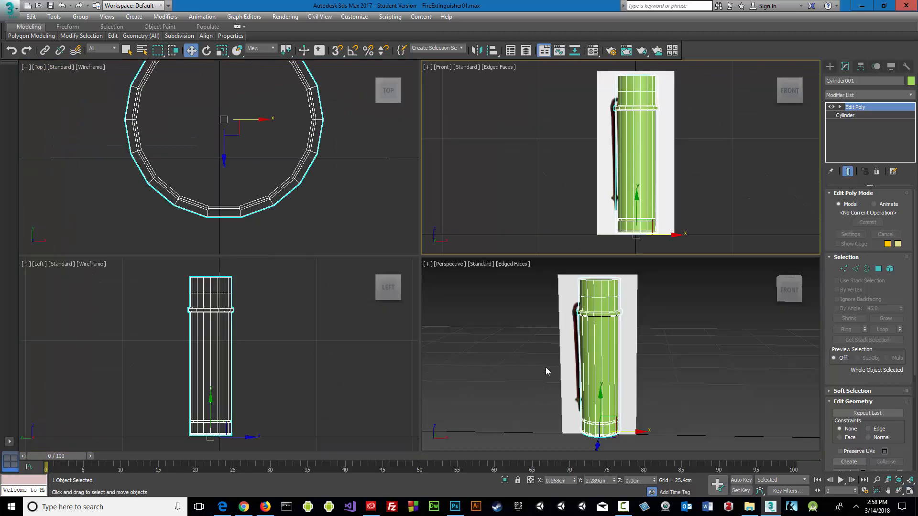
{"action": "middle_click_drag", "start_coordinate": [547, 371], "coordinate": [563, 356], "text": "alt"}
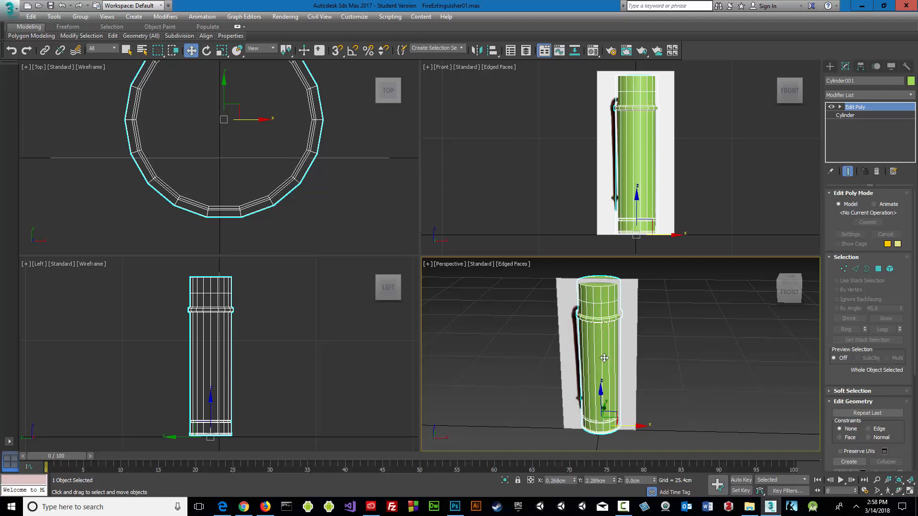
{"action": "key", "text": "alt+x"}
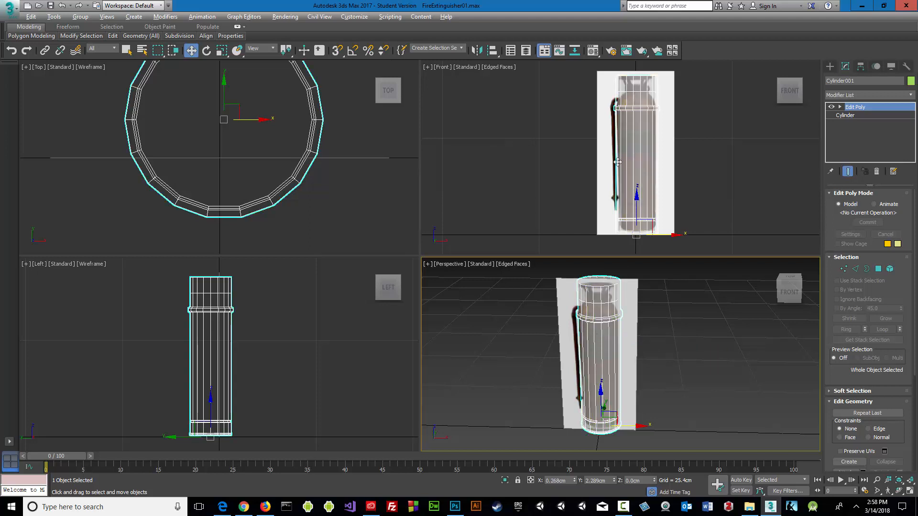
{"action": "middle_click_drag", "start_coordinate": [530, 164], "coordinate": [504, 175]}
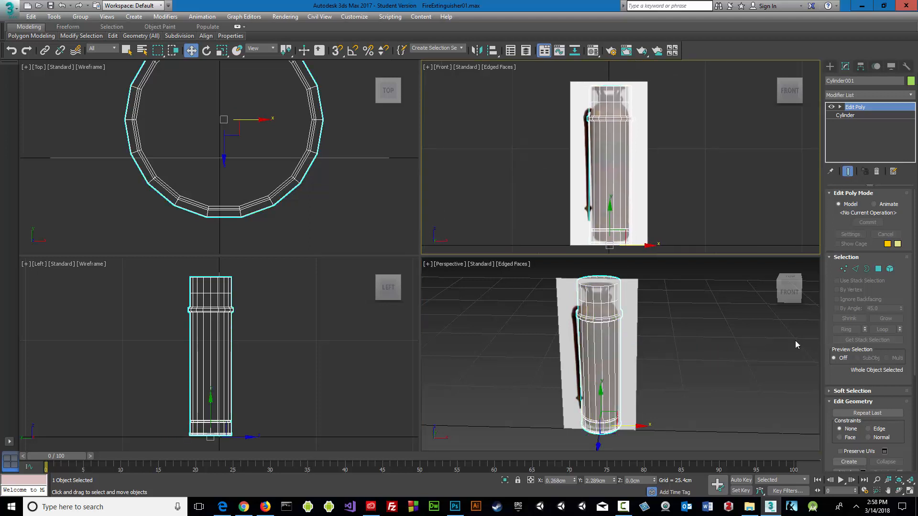
{"action": "left_click", "coordinate": [909, 491]}
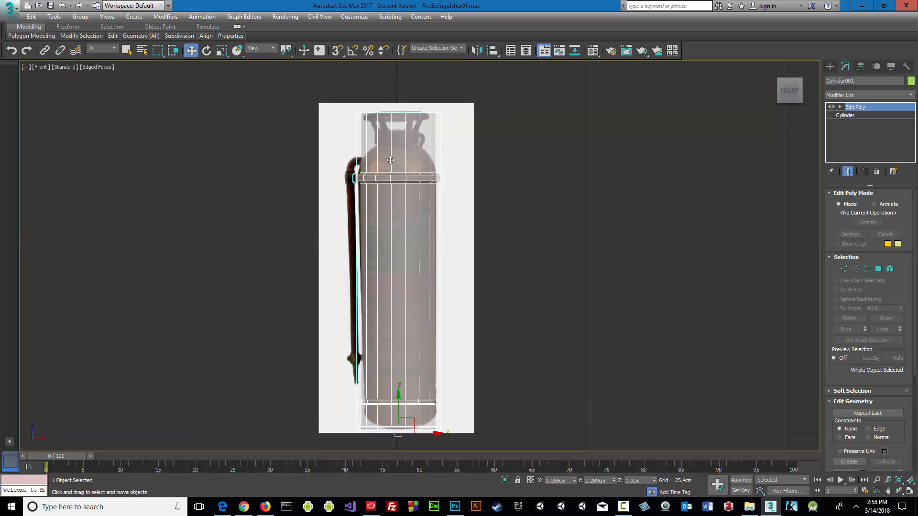
Select the ring of vertical edges in the shoulder section above the upper band and connect them with 3 segments.
{"action": "left_click", "coordinate": [855, 268]}
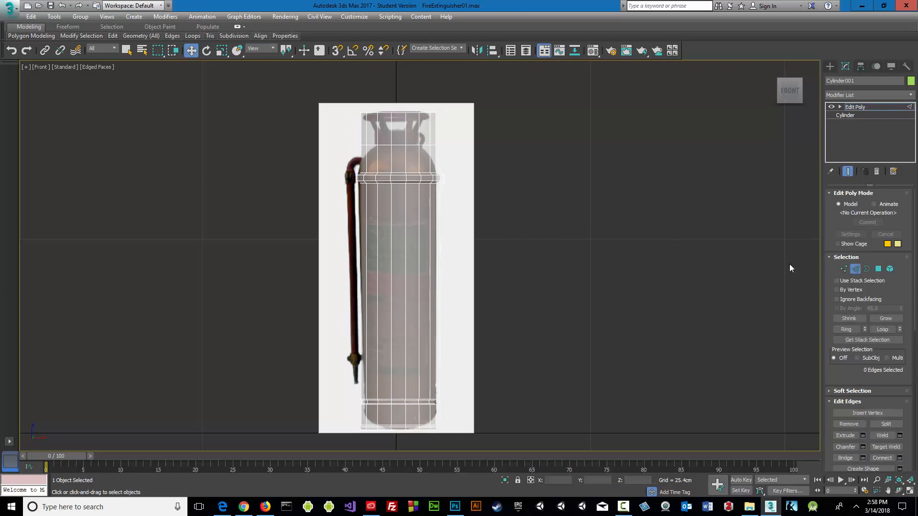
{"action": "left_click", "coordinate": [391, 163]}
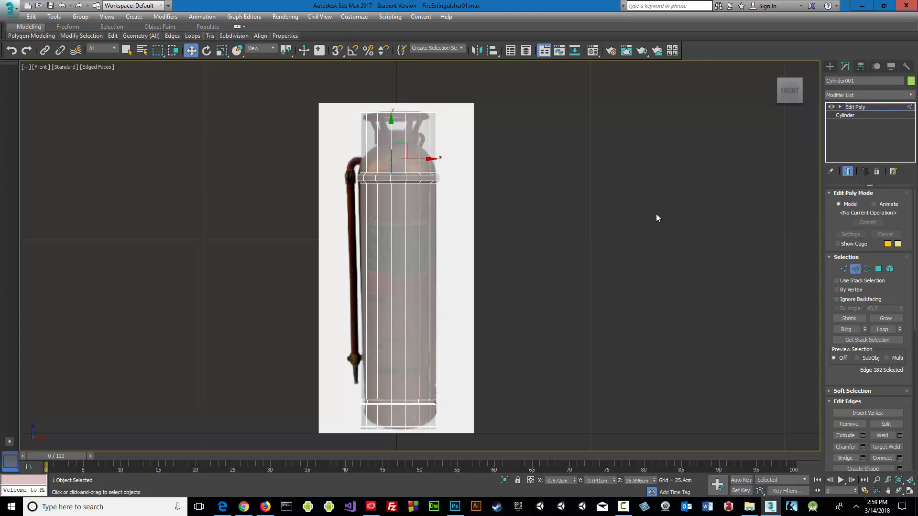
{"action": "left_click", "coordinate": [847, 330]}
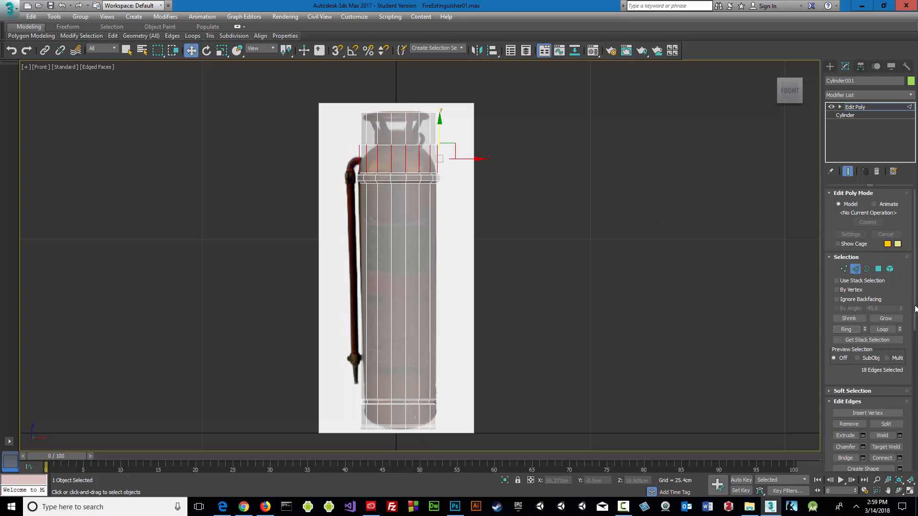
{"action": "scroll", "coordinate": [909, 365], "scroll_direction": "down", "scroll_amount": 3}
{"action": "scroll", "coordinate": [910, 365], "scroll_direction": "down", "scroll_amount": 1}
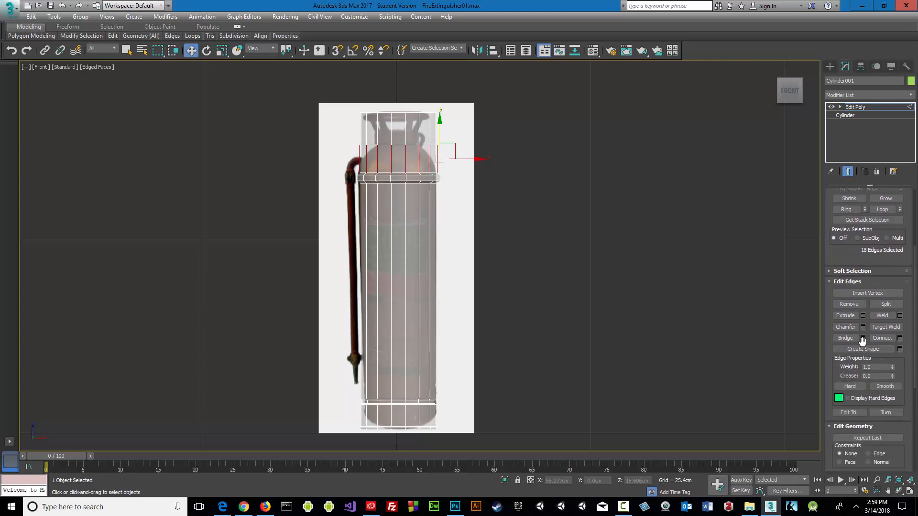
{"action": "left_click", "coordinate": [899, 338]}
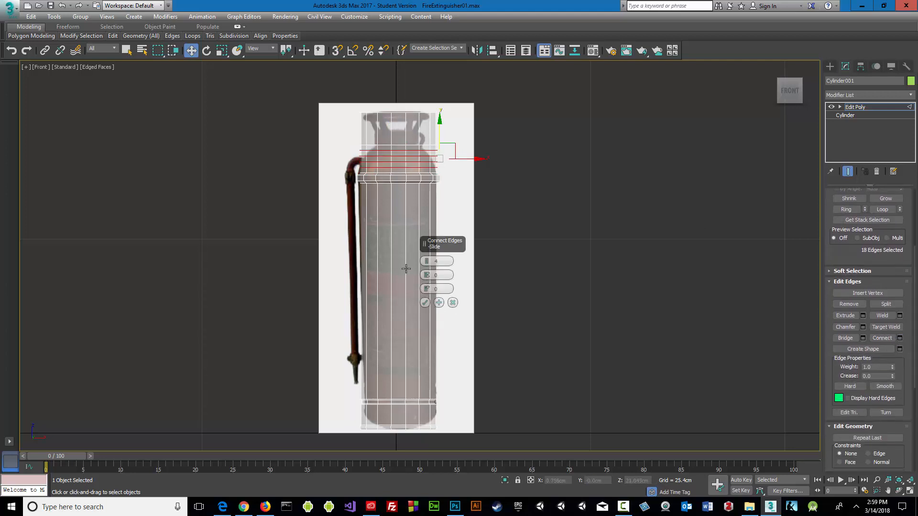
{"action": "left_click", "coordinate": [427, 264]}
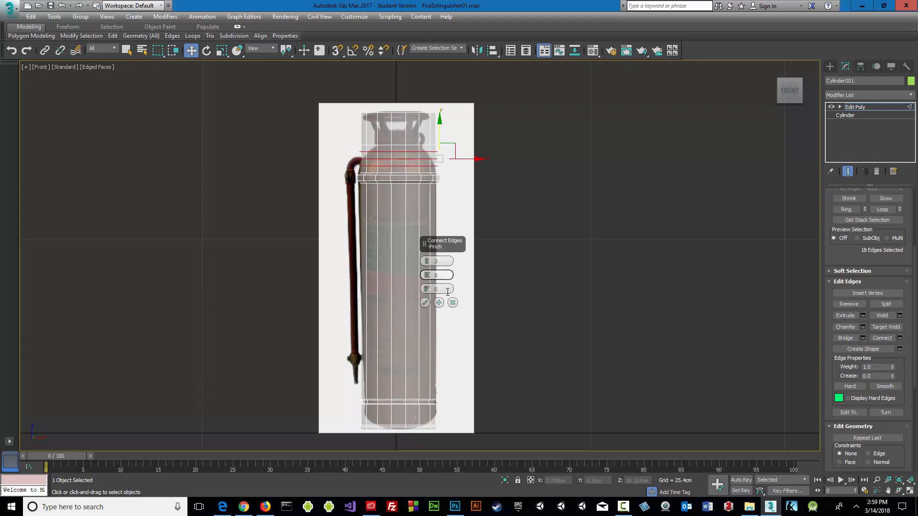
{"action": "left_click", "coordinate": [425, 303]}
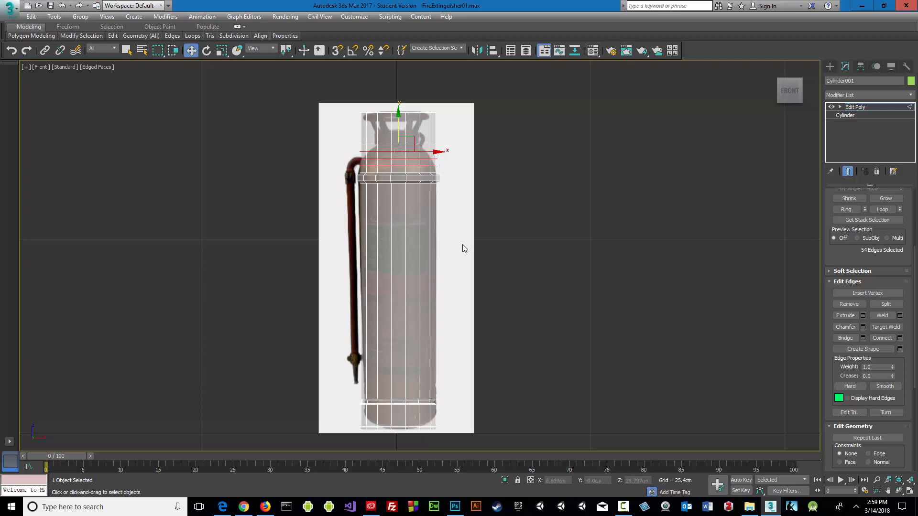
Switch the Edit Poly modifier to vertex editing for shaping the shoulder section.
{"action": "scroll", "coordinate": [404, 199], "scroll_direction": "up", "scroll_amount": 8}
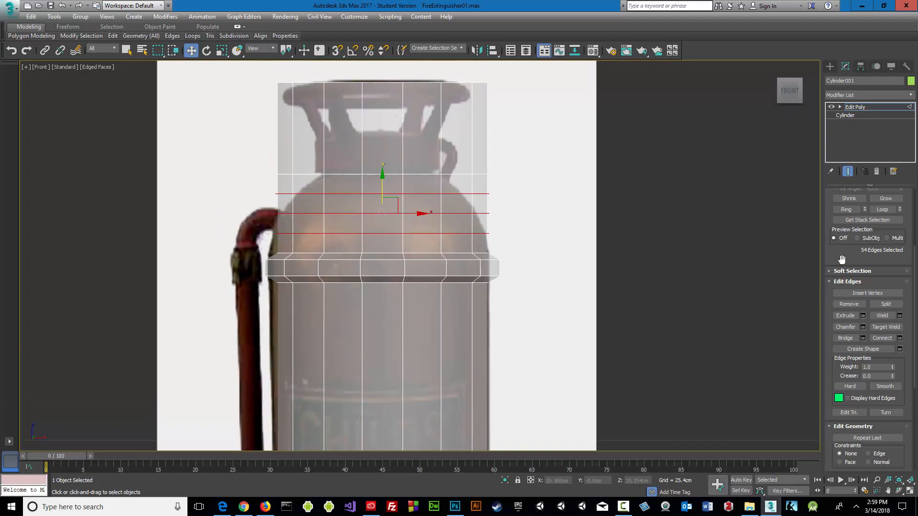
{"action": "scroll", "coordinate": [850, 286], "scroll_direction": "up", "scroll_amount": 3}
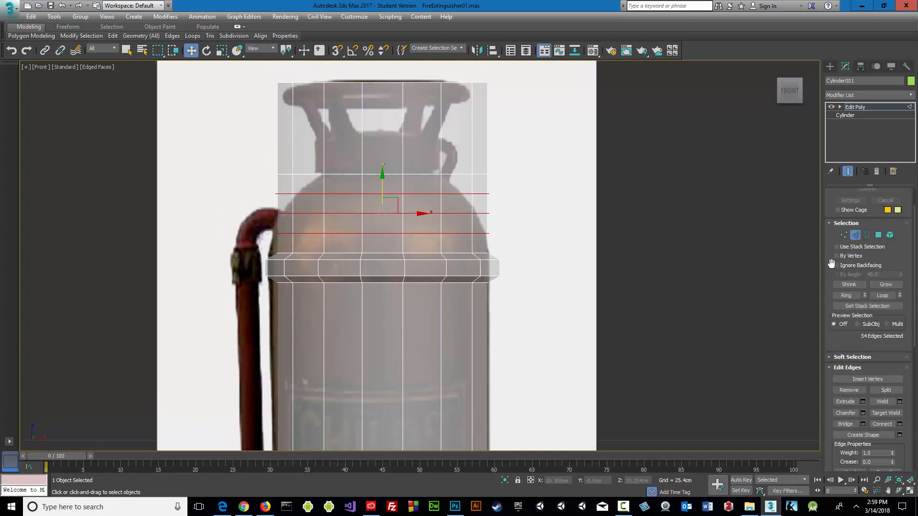
{"action": "left_click", "coordinate": [843, 235]}
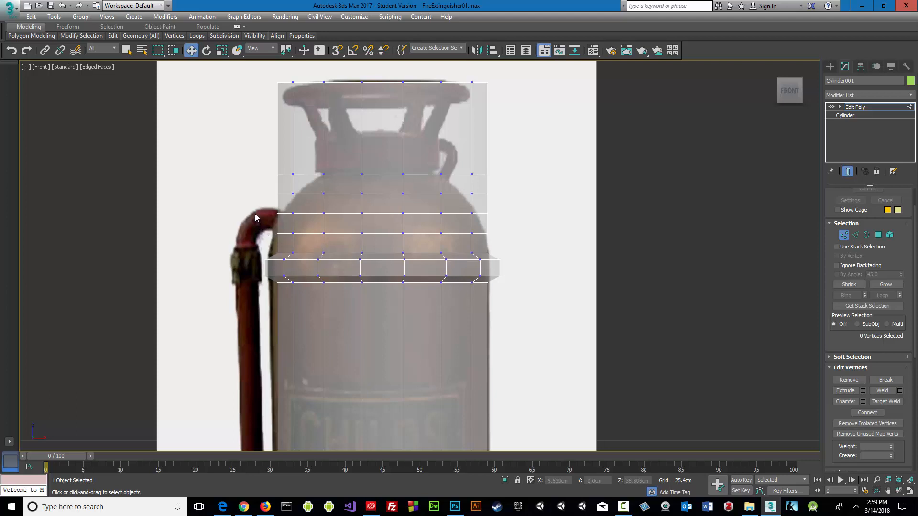
Try to scale the middle and upper of the three new shoulder vertex rings inward in the Front view to match the reference.
{"action": "left_click_drag", "start_coordinate": [255, 209], "coordinate": [511, 226]}
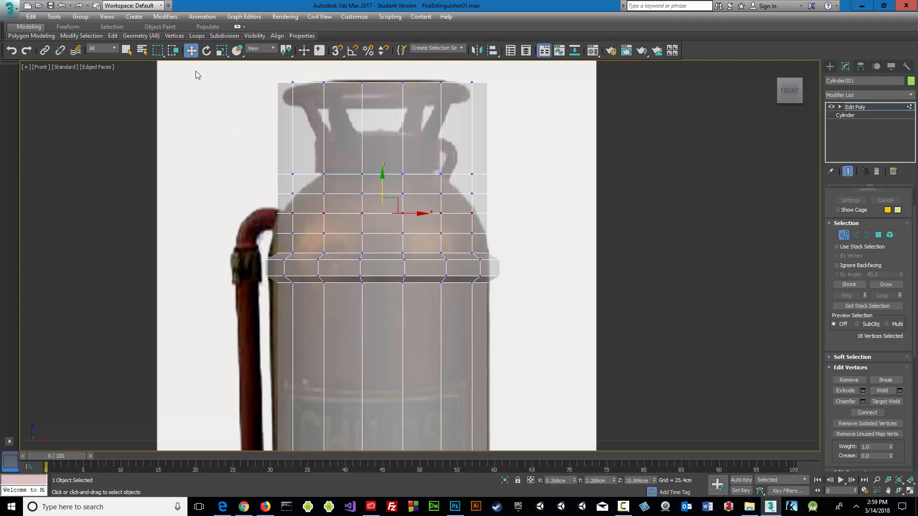
{"action": "key", "text": "r"}
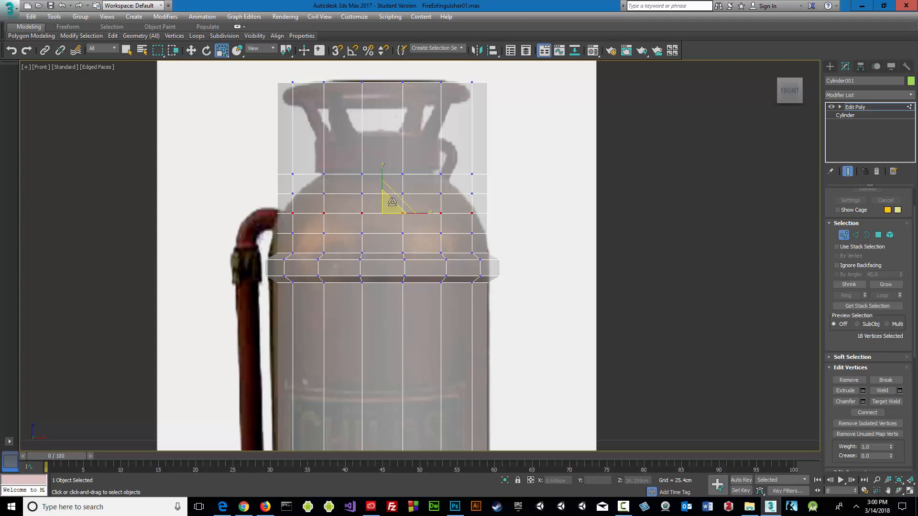
{"action": "left_click_drag", "start_coordinate": [396, 198], "coordinate": [392, 201]}
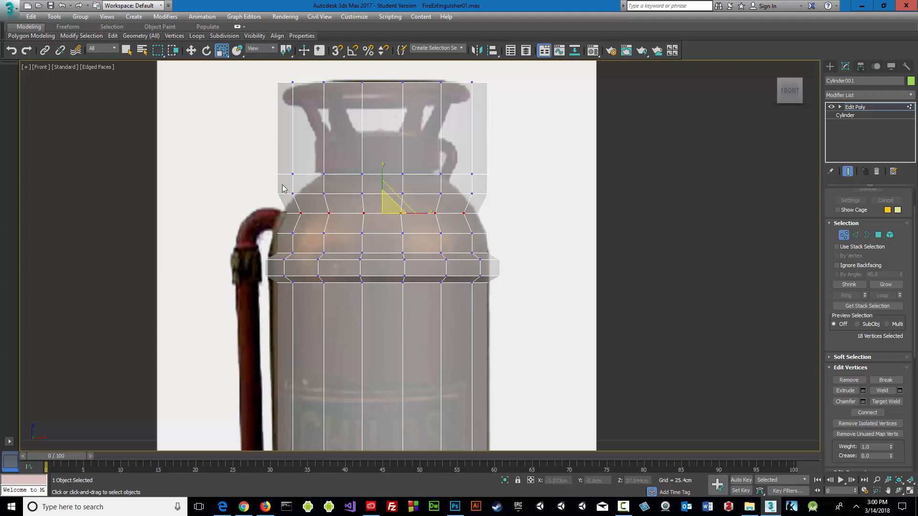
{"action": "left_click", "coordinate": [264, 192]}
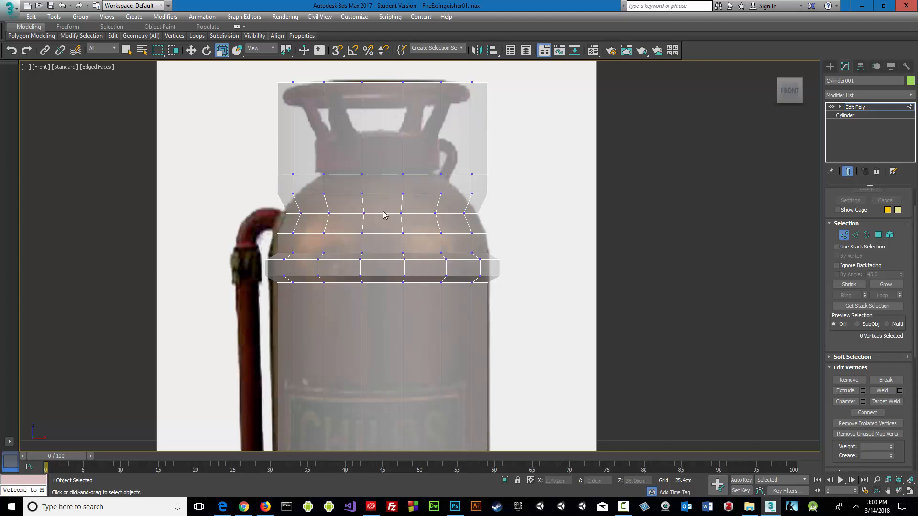
{"action": "left_click_drag", "start_coordinate": [262, 191], "coordinate": [498, 204]}
{"action": "left_click_drag", "start_coordinate": [397, 178], "coordinate": [392, 196]}
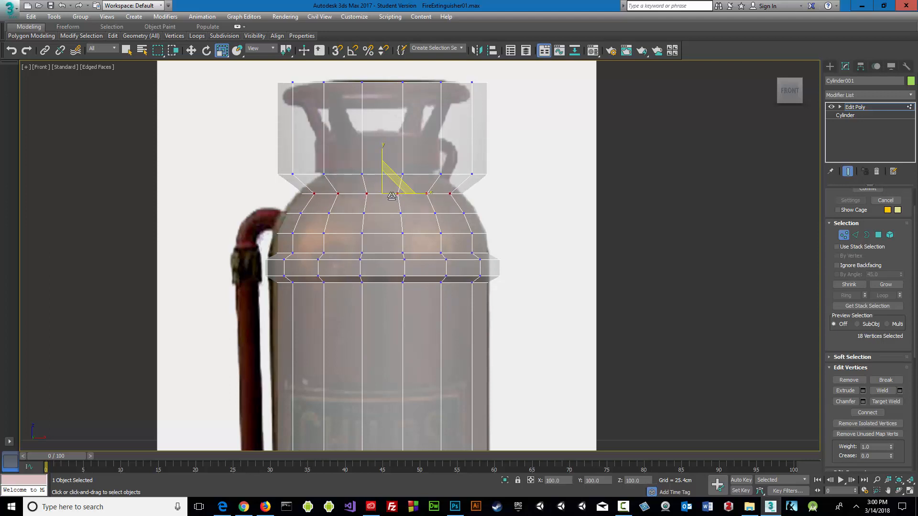
{"action": "left_click", "coordinate": [247, 165]}
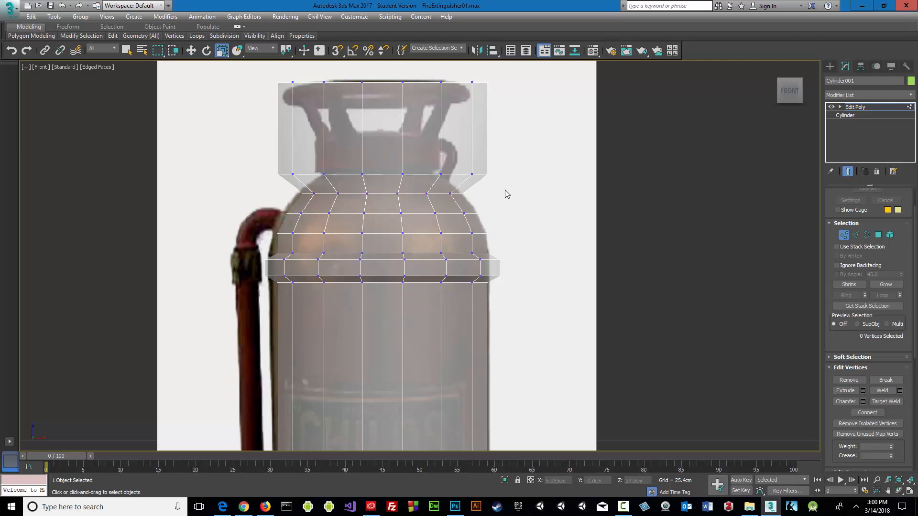
Undo the Front view scaling of the two shoulder vertex rings after checking it in perspective, and clear the selection.
{"action": "left_click", "coordinate": [909, 491]}
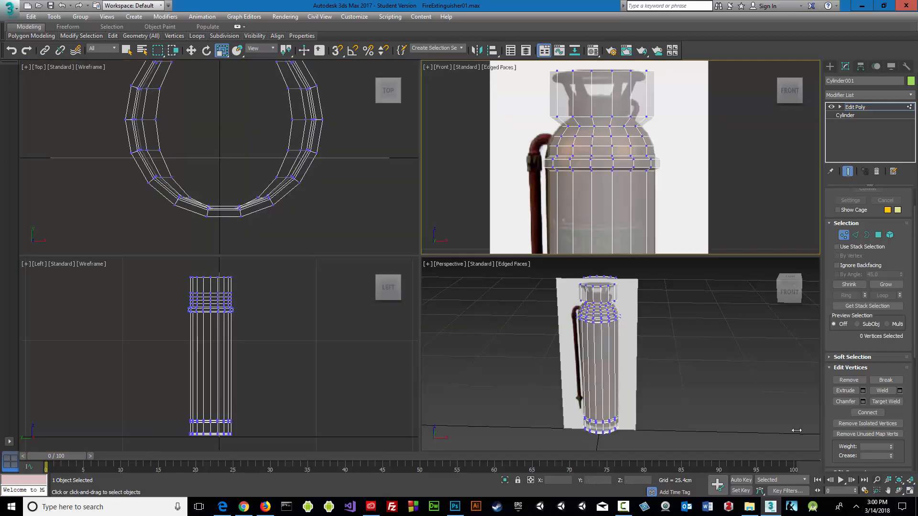
{"action": "middle_click_drag", "start_coordinate": [625, 334], "coordinate": [736, 334], "text": "alt"}
{"action": "scroll", "coordinate": [607, 337], "scroll_direction": "up", "scroll_amount": 3}
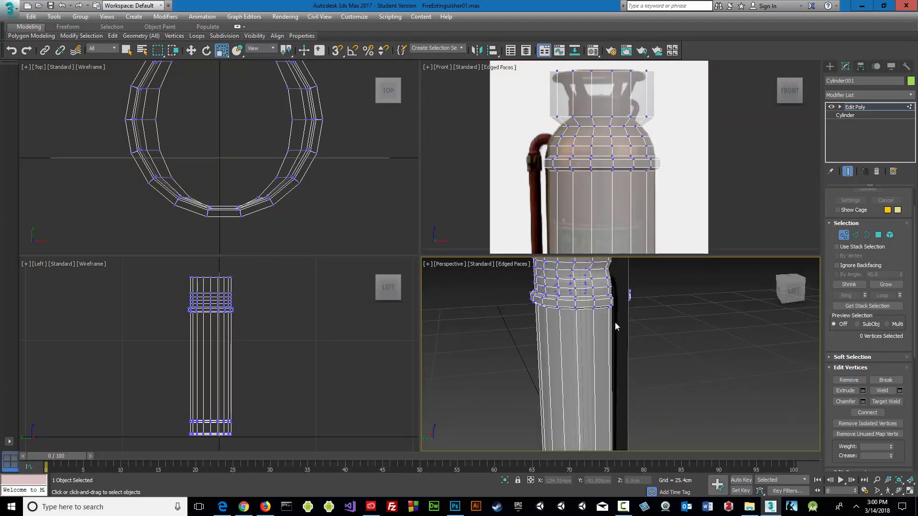
{"action": "scroll", "coordinate": [605, 316], "scroll_direction": "up", "scroll_amount": 4}
{"action": "middle_click_drag", "start_coordinate": [605, 314], "coordinate": [573, 414], "text": "alt"}
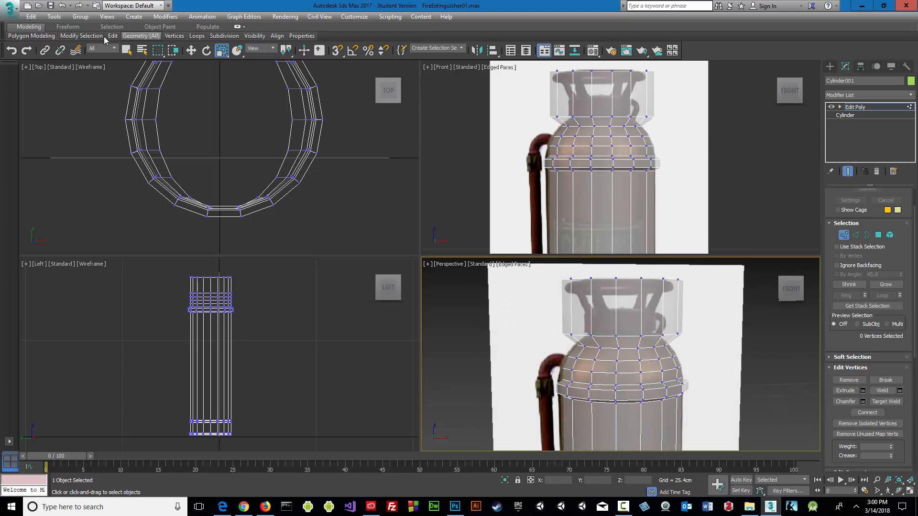
{"action": "left_click", "coordinate": [61, 6]}
{"action": "left_click", "coordinate": [62, 6]}
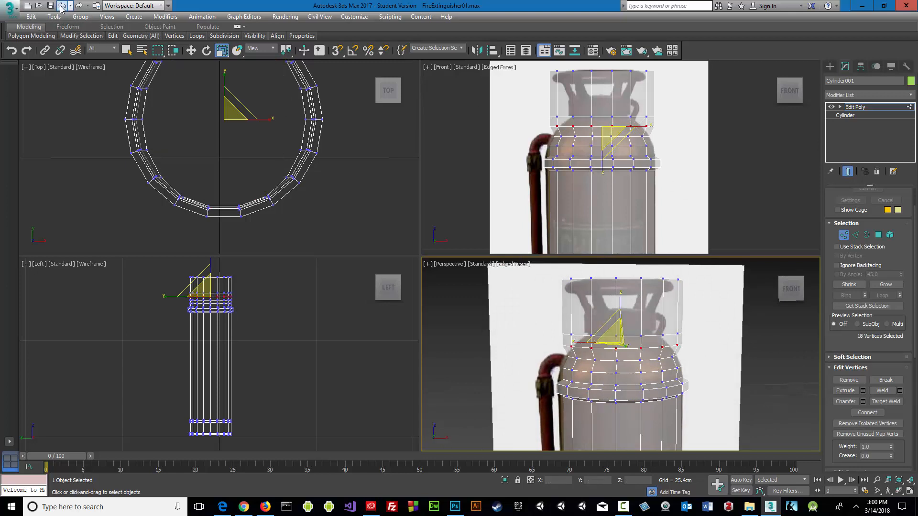
{"action": "left_click", "coordinate": [61, 6]}
{"action": "left_click", "coordinate": [62, 6]}
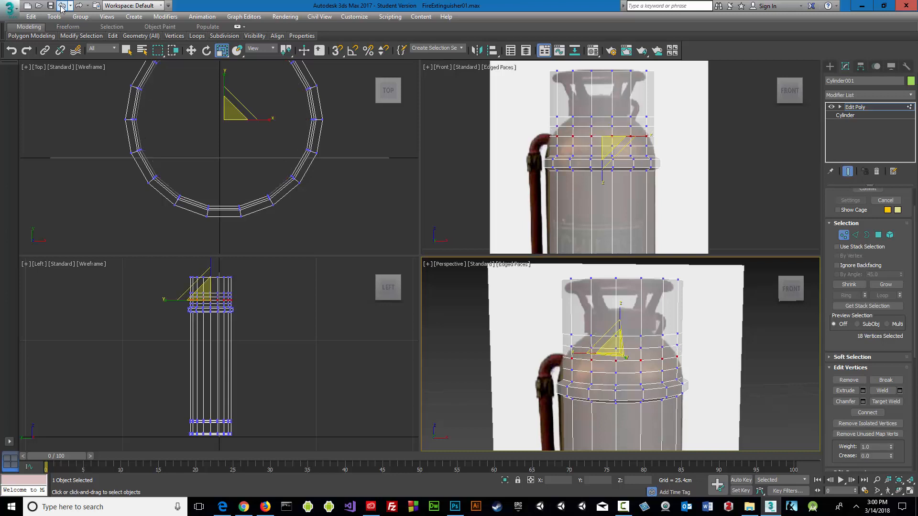
{"action": "left_click", "coordinate": [502, 356]}
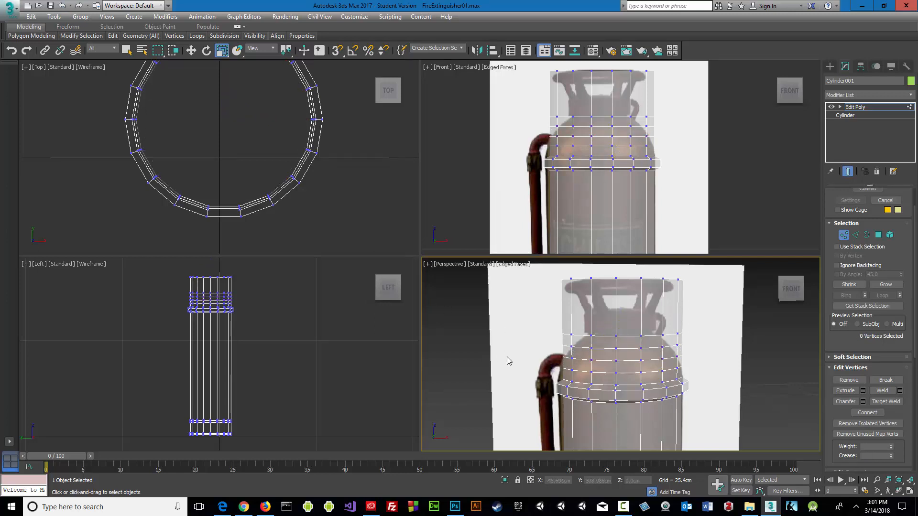
Select the middle new ring of shoulder vertices and scale it inward in the XY plane to follow the reference's dome outline.
{"action": "middle_click_drag", "start_coordinate": [508, 361], "coordinate": [496, 334]}
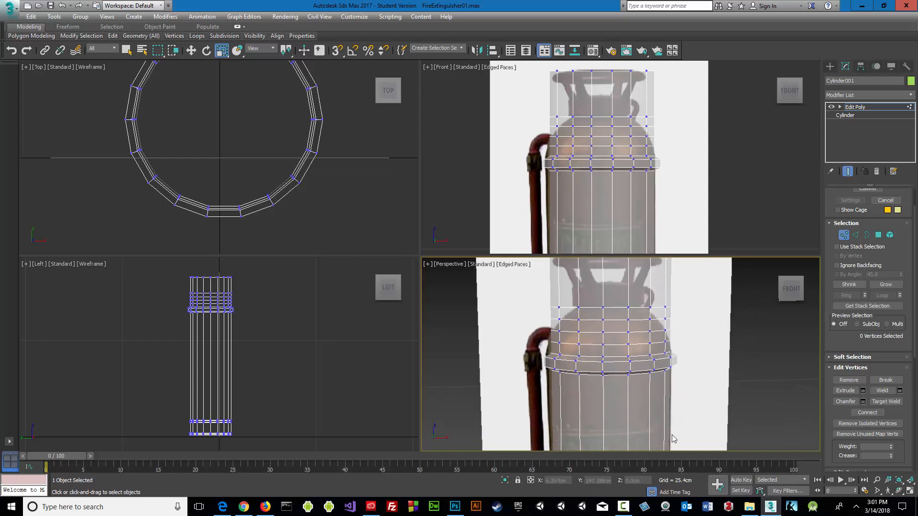
{"action": "left_click", "coordinate": [909, 491]}
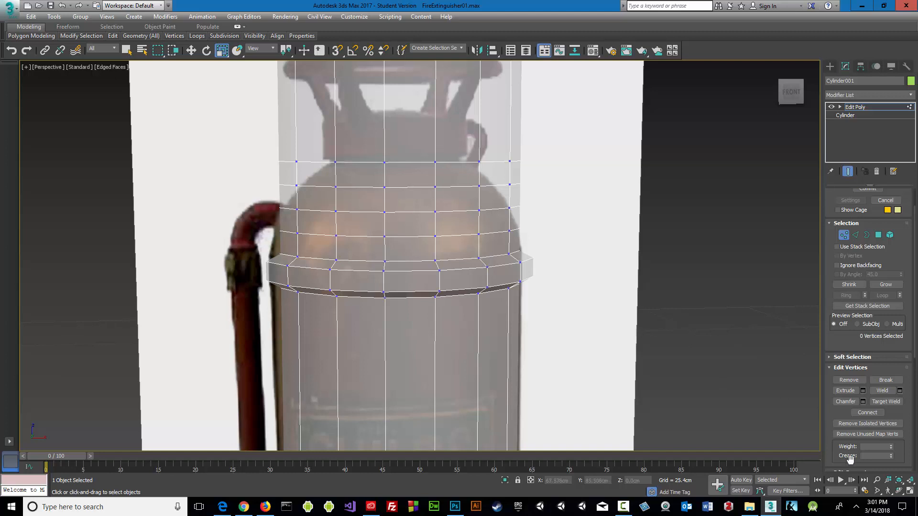
{"action": "left_click", "coordinate": [909, 491]}
{"action": "scroll", "coordinate": [529, 184], "scroll_direction": "up", "scroll_amount": 6}
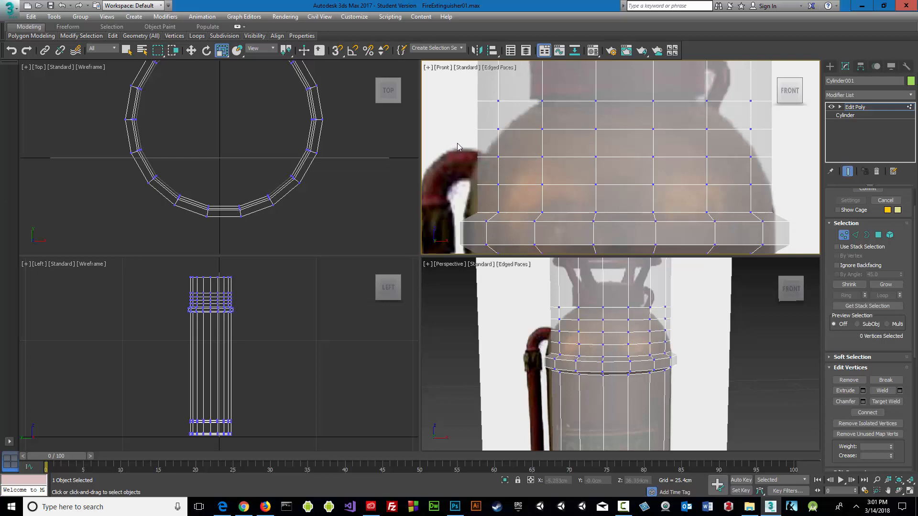
{"action": "left_click_drag", "start_coordinate": [458, 147], "coordinate": [807, 183]}
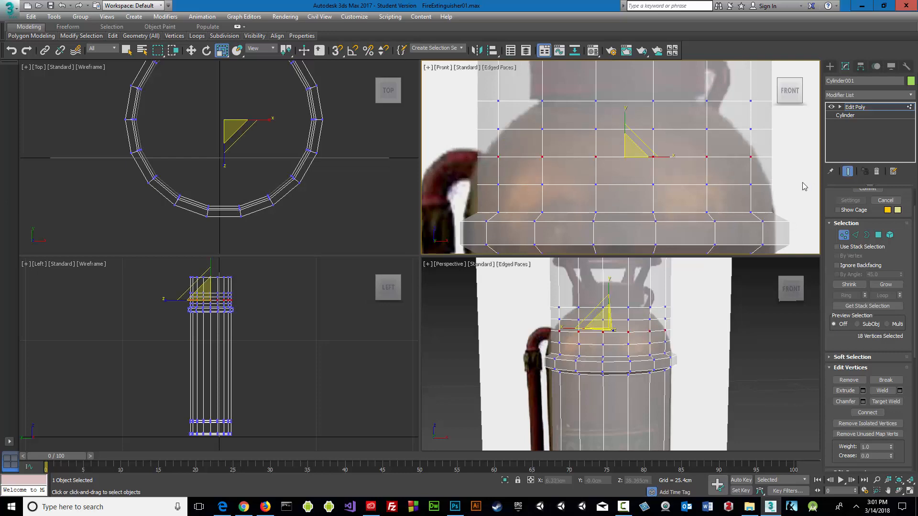
{"action": "middle_click_drag", "start_coordinate": [603, 388], "coordinate": [691, 406], "text": "alt"}
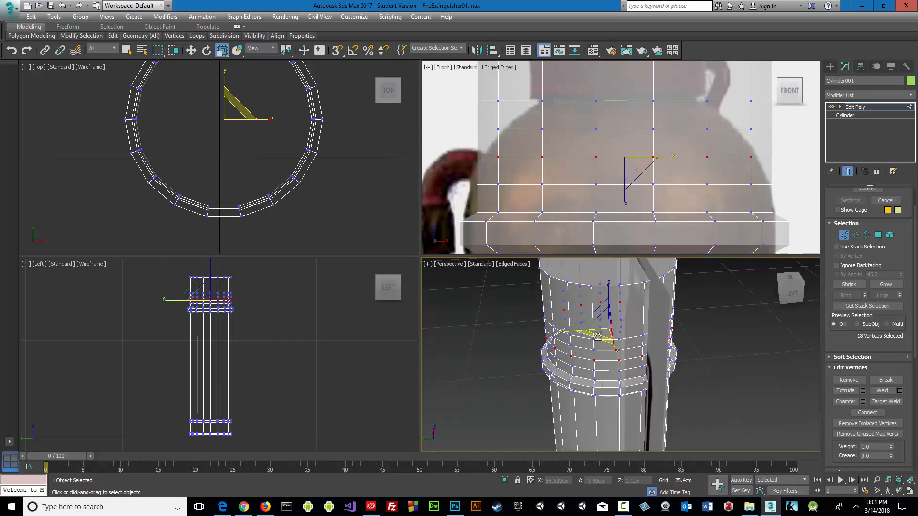
{"action": "left_click_drag", "start_coordinate": [599, 338], "coordinate": [602, 336]}
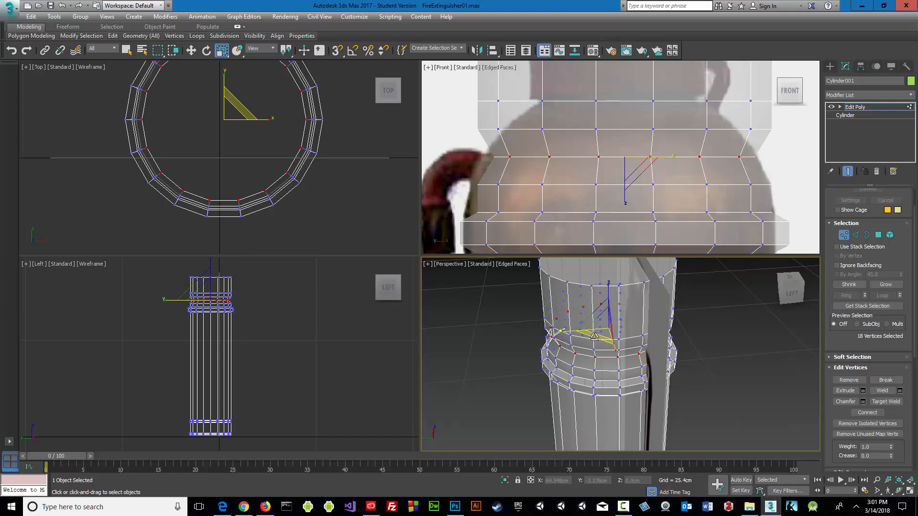
Select the upper new ring of shoulder vertices and scale it in the XY plane to about 81% to match the reference.
{"action": "left_click", "coordinate": [458, 124]}
{"action": "left_click_drag", "start_coordinate": [458, 120], "coordinate": [812, 147]}
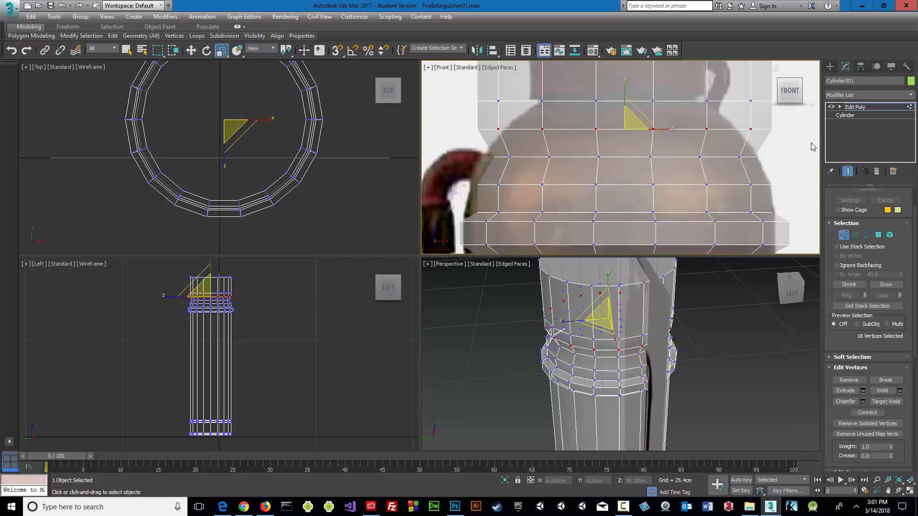
{"action": "right_click", "coordinate": [595, 330]}
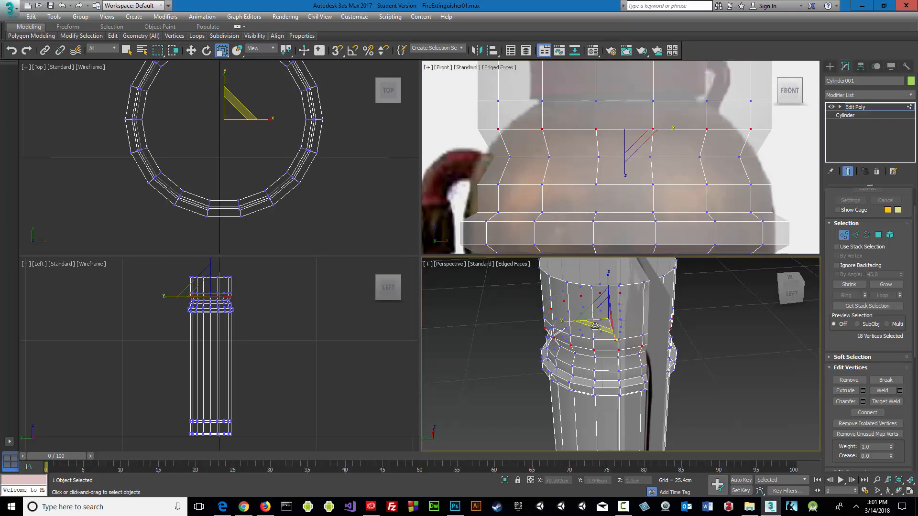
{"action": "left_click_drag", "start_coordinate": [594, 325], "coordinate": [597, 320]}
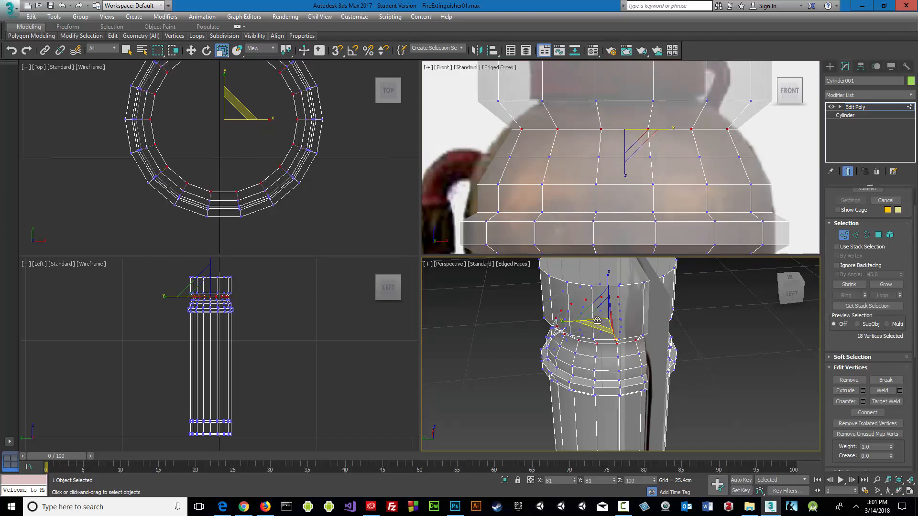
{"action": "left_click_drag", "start_coordinate": [597, 320], "coordinate": [597, 320]}
Reselect the middle new ring of shoulder vertices and scale it slightly outward in the XY plane to smooth the curve.
{"action": "right_click", "coordinate": [466, 172]}
{"action": "left_click_drag", "start_coordinate": [468, 148], "coordinate": [785, 167]}
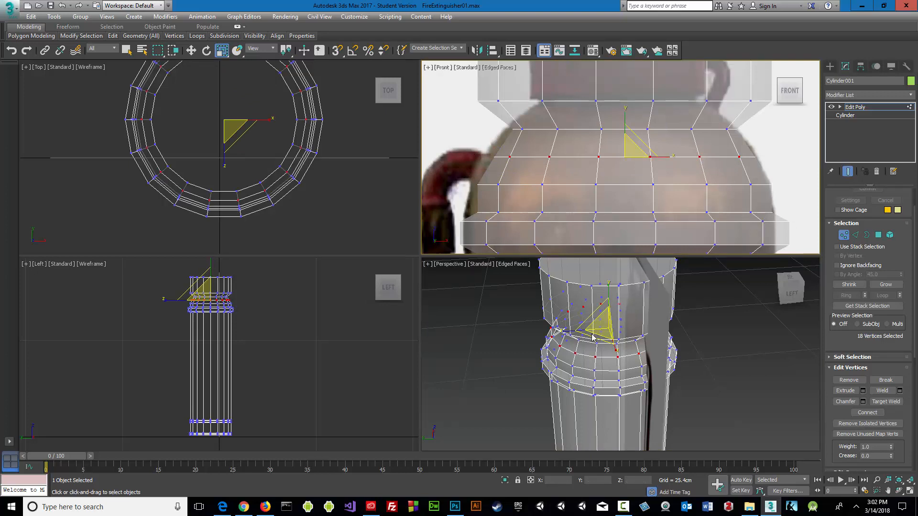
{"action": "middle_click_drag", "start_coordinate": [591, 338], "coordinate": [588, 342]}
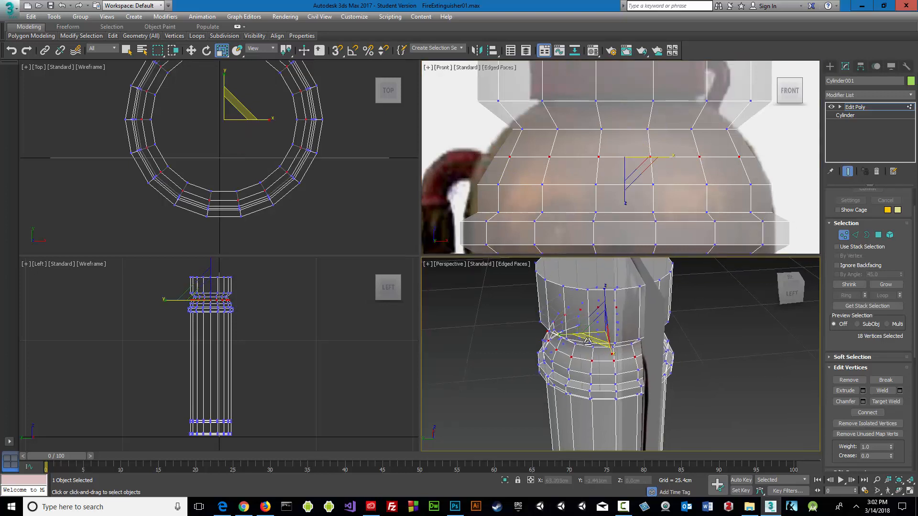
{"action": "left_click_drag", "start_coordinate": [590, 341], "coordinate": [592, 342]}
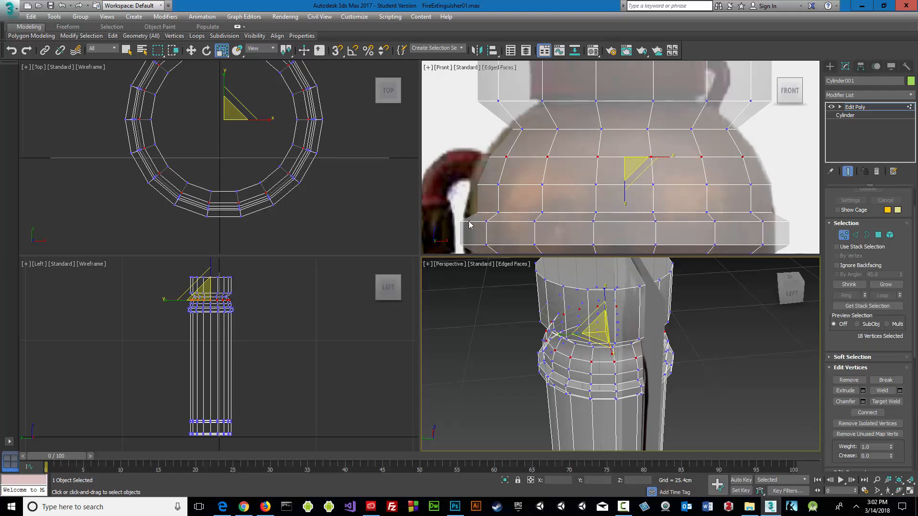
Select the vertex ring at the base of the neck and scale it inward in the XY plane to the reference's neck width.
{"action": "middle_click_drag", "start_coordinate": [458, 176], "coordinate": [455, 216]}
{"action": "left_click_drag", "start_coordinate": [445, 137], "coordinate": [812, 168]}
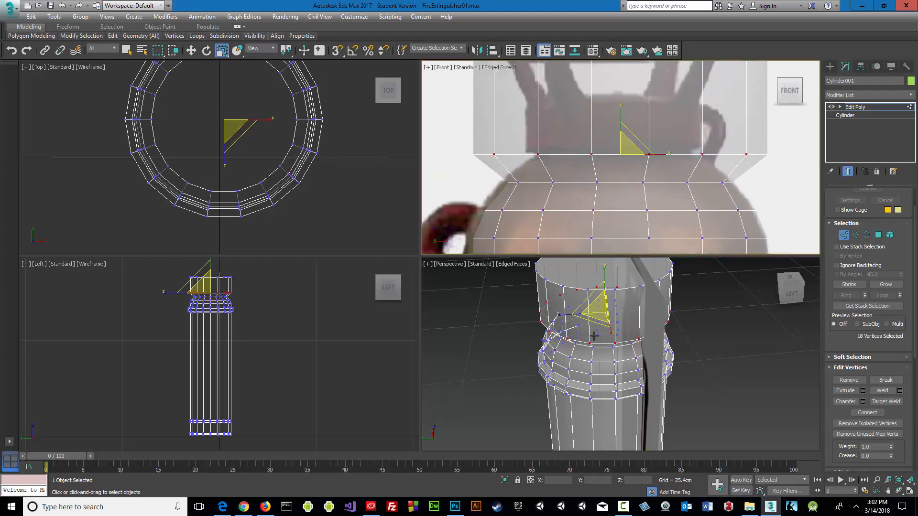
{"action": "middle_click_drag", "start_coordinate": [524, 351], "coordinate": [556, 356]}
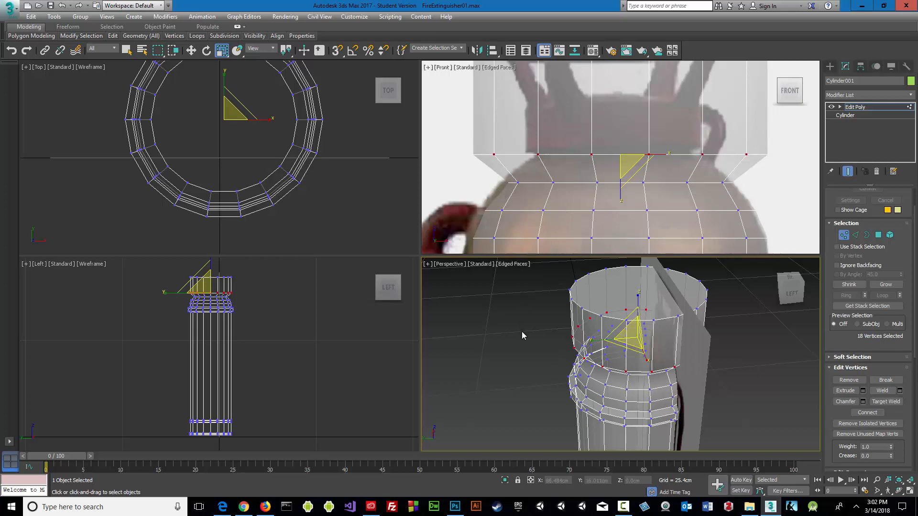
{"action": "middle_click_drag", "start_coordinate": [513, 339], "coordinate": [487, 332]}
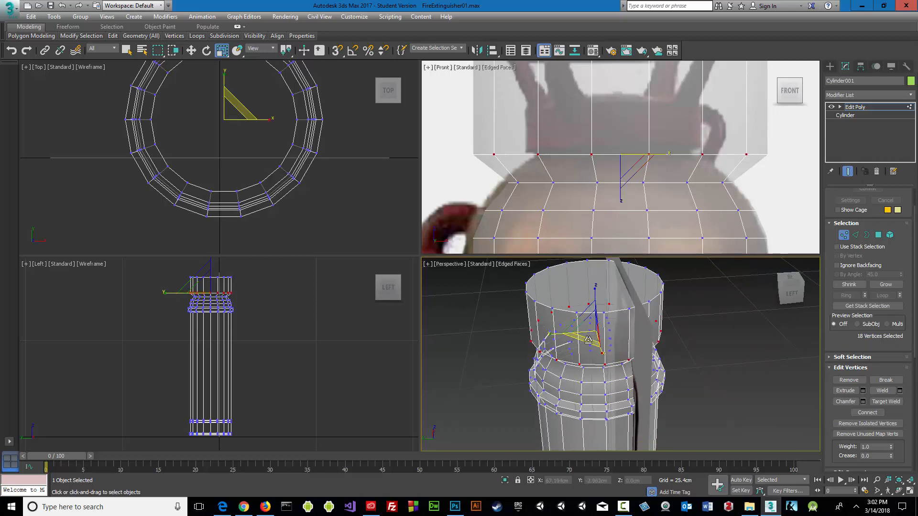
{"action": "left_click_drag", "start_coordinate": [587, 342], "coordinate": [602, 332]}
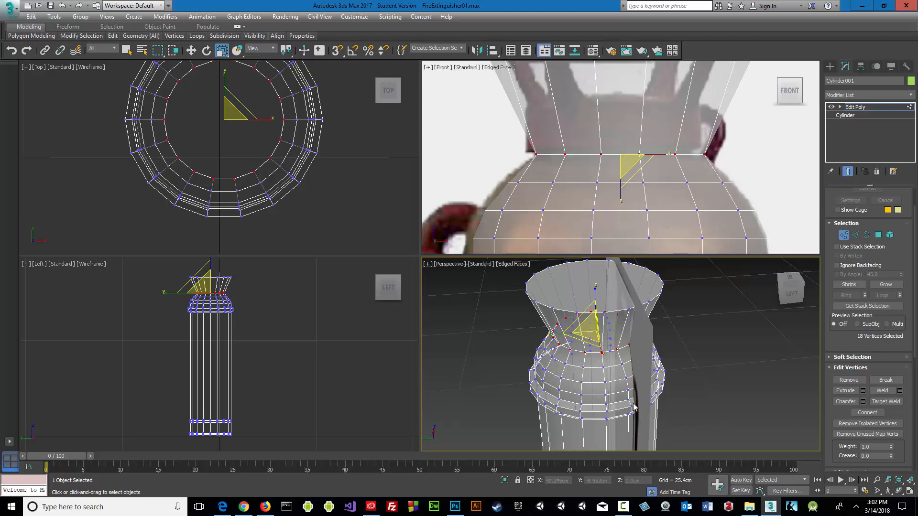
Try to select the top vertex ring and scale it inward to 70% in the XY plane.
{"action": "middle_click_drag", "start_coordinate": [633, 407], "coordinate": [569, 268], "text": "alt"}
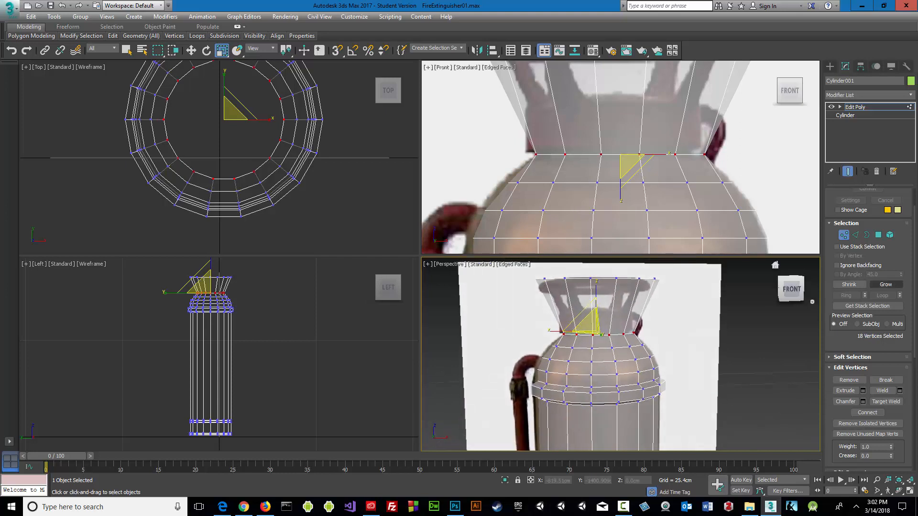
{"action": "middle_click_drag", "start_coordinate": [510, 137], "coordinate": [511, 183]}
{"action": "left_click", "coordinate": [469, 78]}
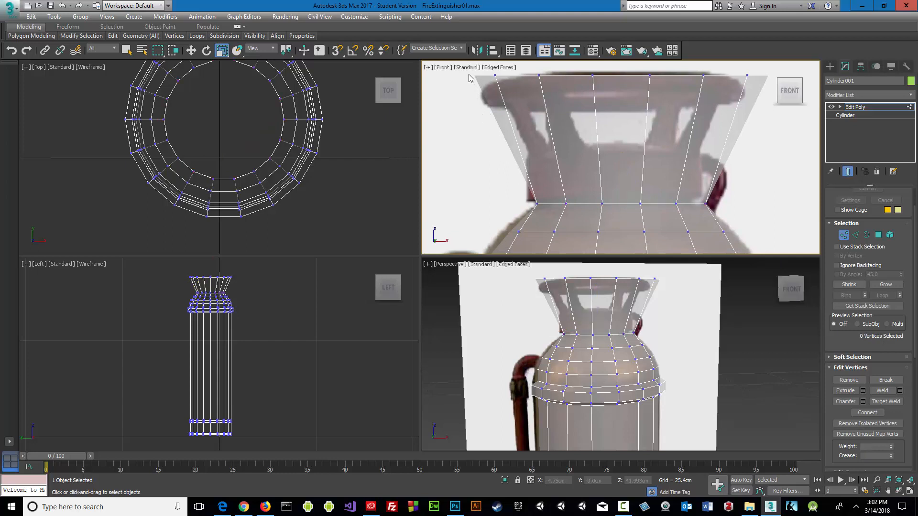
{"action": "left_click_drag", "start_coordinate": [469, 72], "coordinate": [790, 113]}
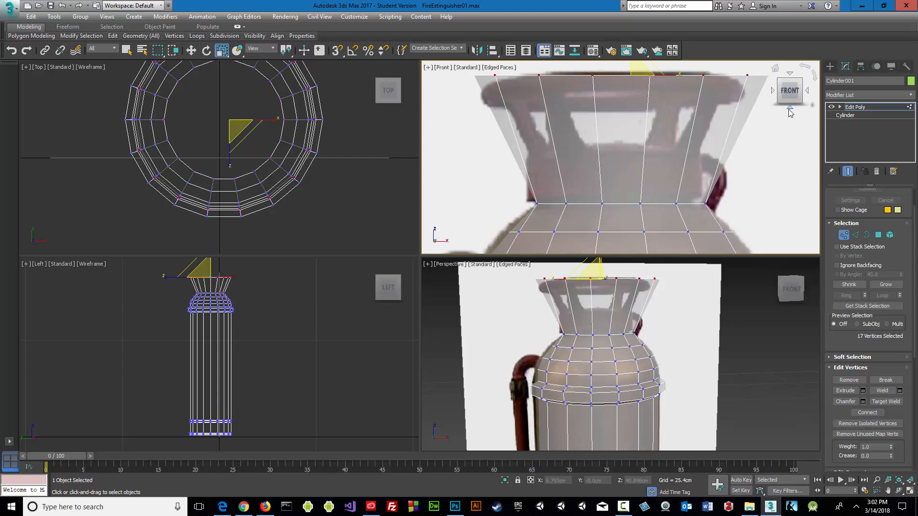
{"action": "middle_click_drag", "start_coordinate": [541, 333], "coordinate": [576, 369]}
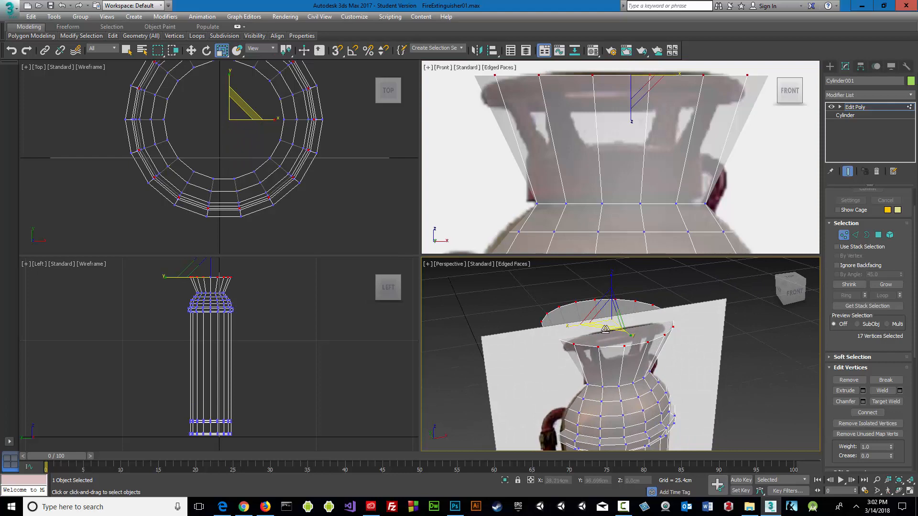
{"action": "left_click_drag", "start_coordinate": [604, 330], "coordinate": [606, 320]}
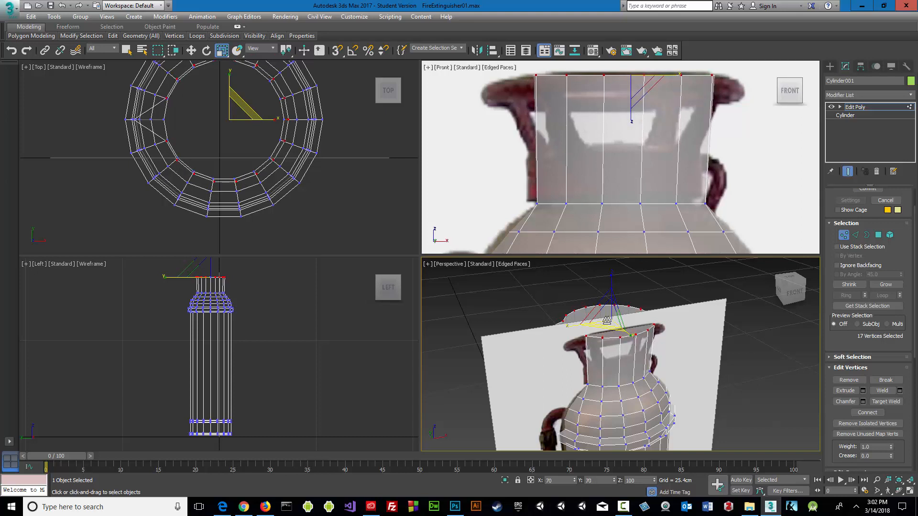
{"action": "left_click_drag", "start_coordinate": [606, 320], "coordinate": [548, 300]}
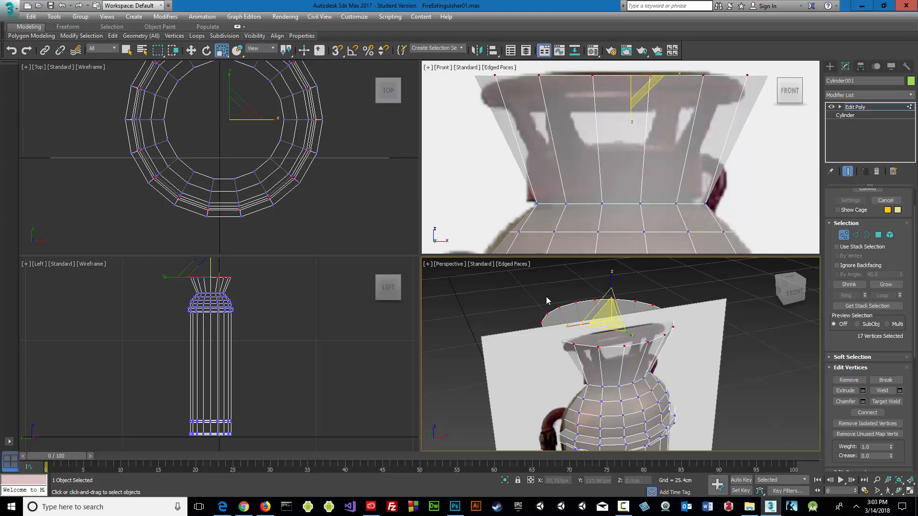
Select all 18 vertices of the top ring and scale them inward in the XY plane to match the neck's width.
{"action": "left_click", "coordinate": [454, 166]}
{"action": "middle_click_drag", "start_coordinate": [466, 163], "coordinate": [469, 189]}
{"action": "left_click_drag", "start_coordinate": [449, 83], "coordinate": [793, 144]}
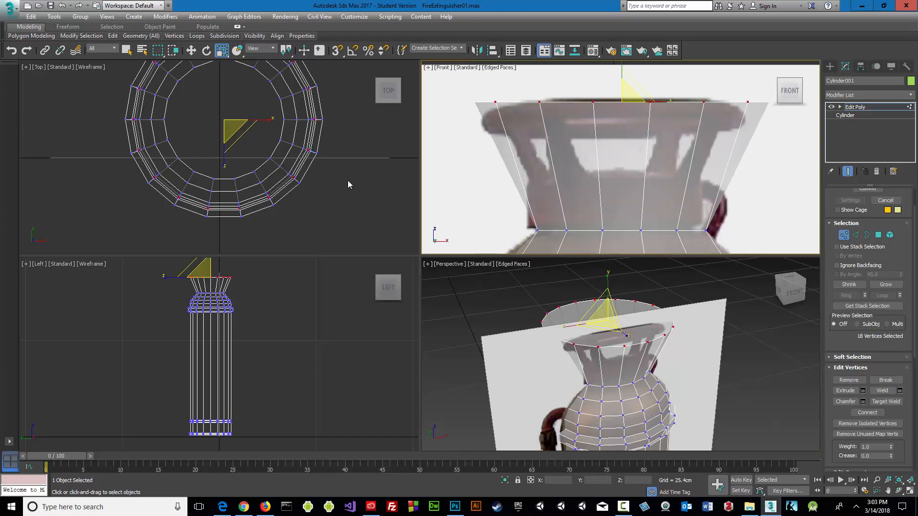
{"action": "middle_click_drag", "start_coordinate": [535, 354], "coordinate": [531, 360], "text": "alt"}
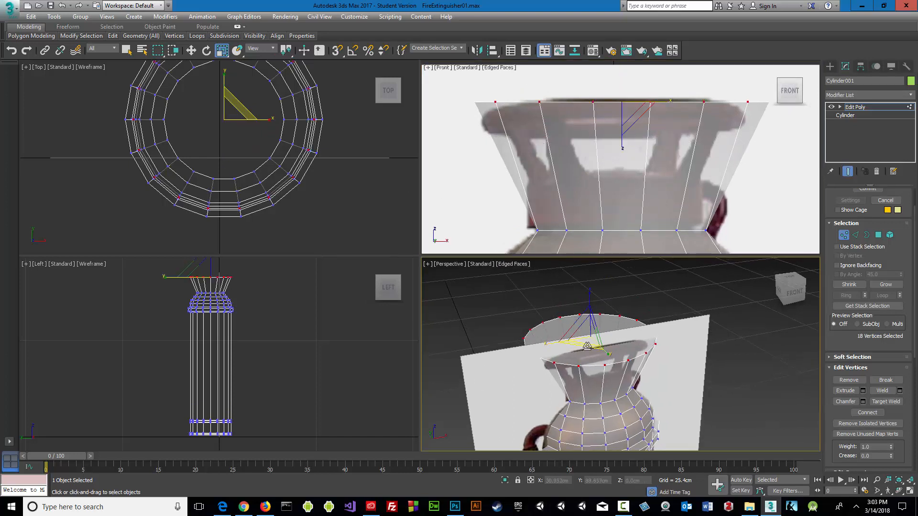
{"action": "left_click_drag", "start_coordinate": [586, 345], "coordinate": [587, 335]}
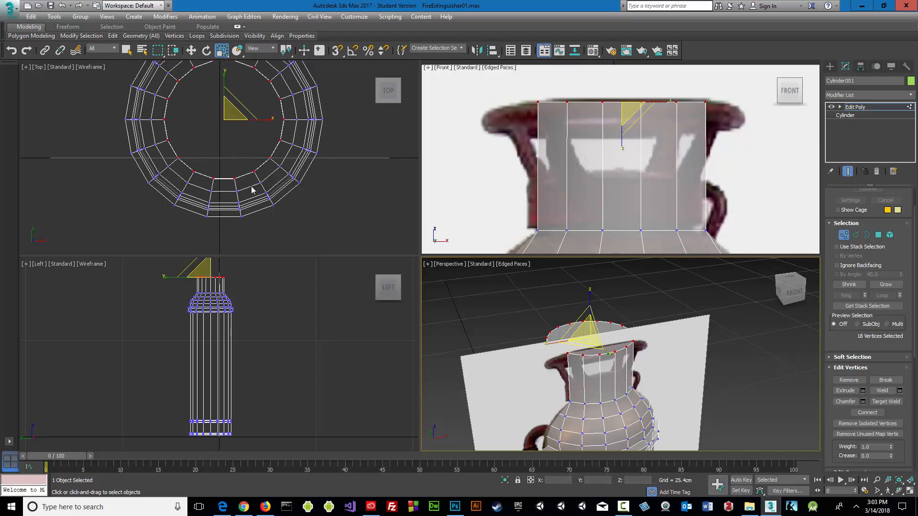
Move the top vertex ring straight down to the reference's neck top, at about Z 39.53 cm.
{"action": "middle_click_drag", "start_coordinate": [238, 201], "coordinate": [234, 227]}
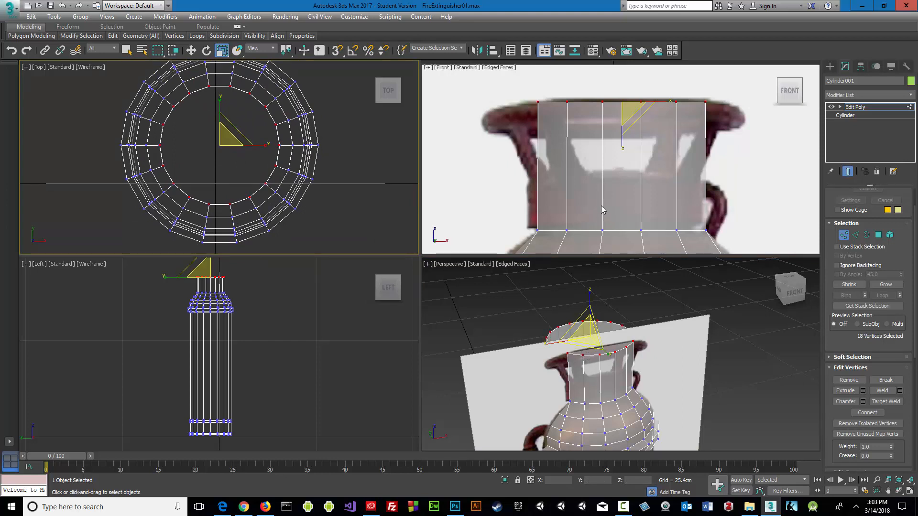
{"action": "middle_click_drag", "start_coordinate": [506, 168], "coordinate": [521, 151]}
{"action": "key", "text": "w"}
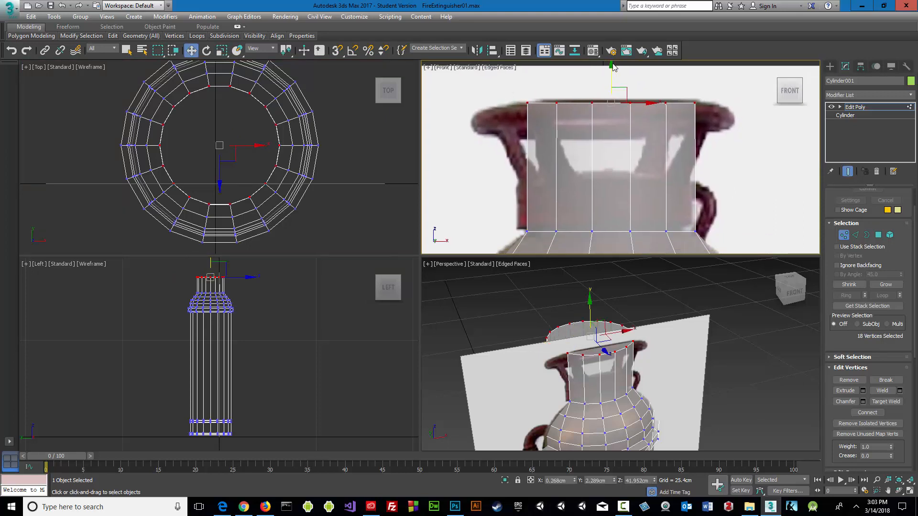
{"action": "left_click_drag", "start_coordinate": [611, 66], "coordinate": [600, 139]}
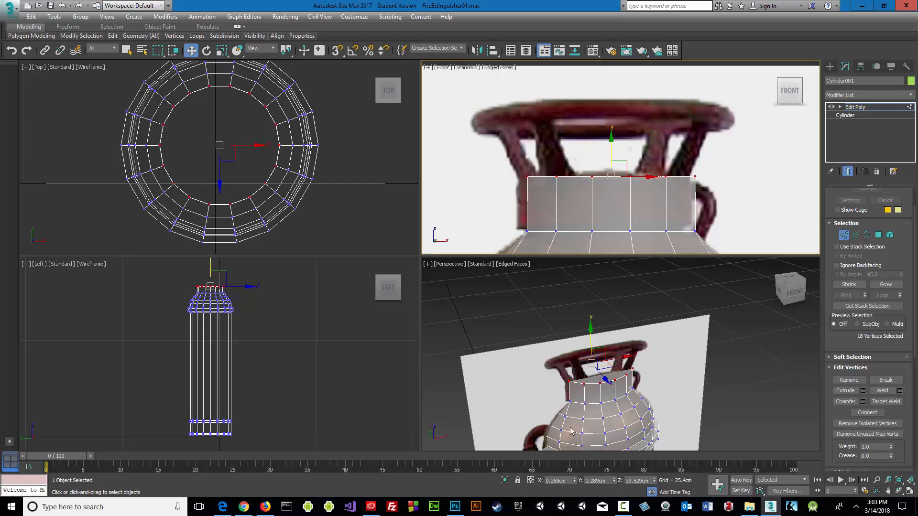
Examine the whole extinguisher body and the raised collar below the shoulder against the reference image.
{"action": "scroll", "coordinate": [571, 427], "scroll_direction": "down", "scroll_amount": 4}
{"action": "middle_click_drag", "start_coordinate": [561, 433], "coordinate": [534, 325]}
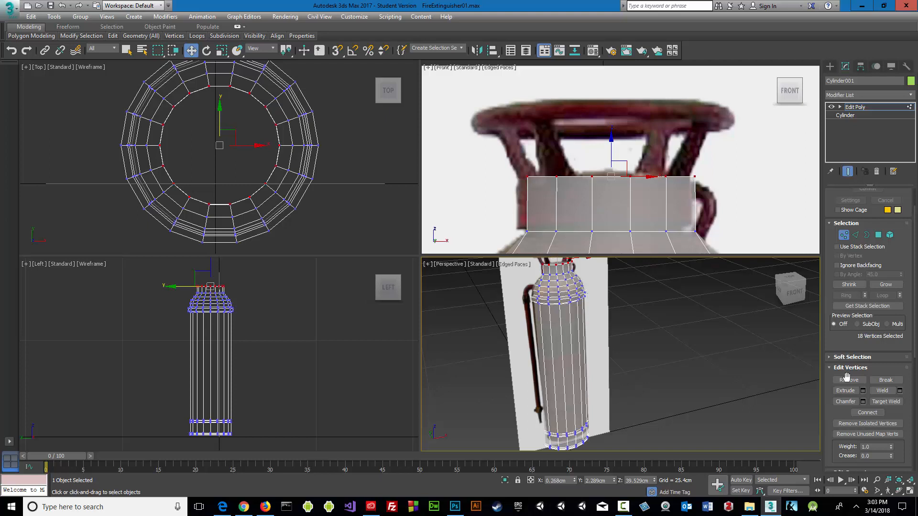
{"action": "middle_click_drag", "start_coordinate": [603, 329], "coordinate": [694, 364]}
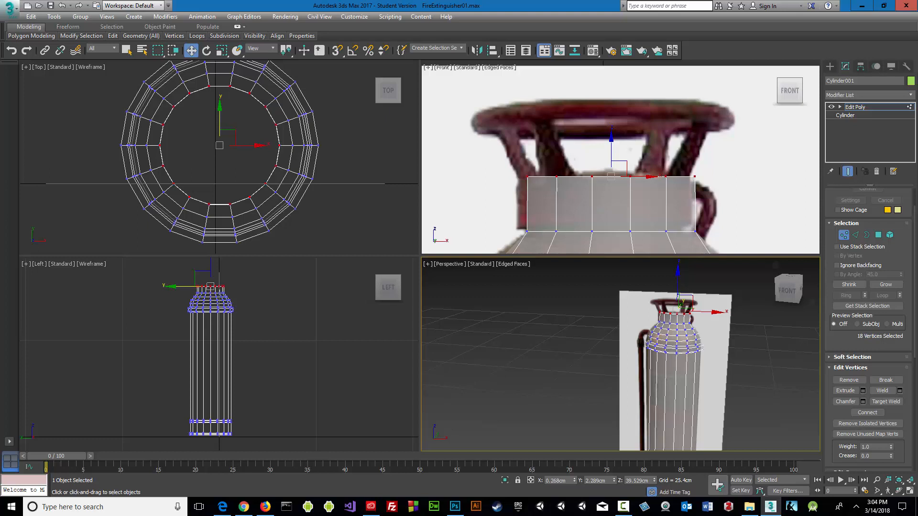
{"action": "middle_click_drag", "start_coordinate": [662, 368], "coordinate": [572, 356]}
{"action": "scroll", "coordinate": [627, 346], "scroll_direction": "up", "scroll_amount": 5}
{"action": "scroll", "coordinate": [546, 309], "scroll_direction": "down", "scroll_amount": 6}
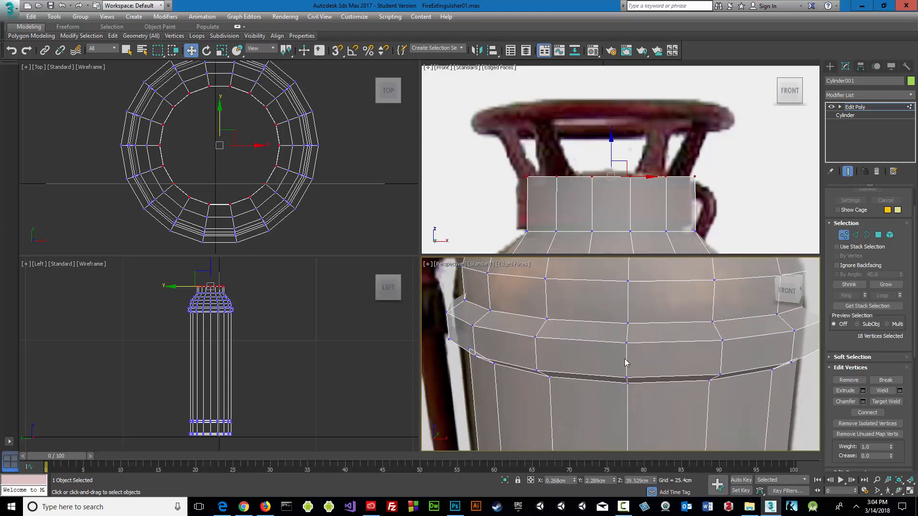
{"action": "scroll", "coordinate": [608, 210], "scroll_direction": "down", "scroll_amount": 3}
{"action": "scroll", "coordinate": [606, 201], "scroll_direction": "up", "scroll_amount": 4}
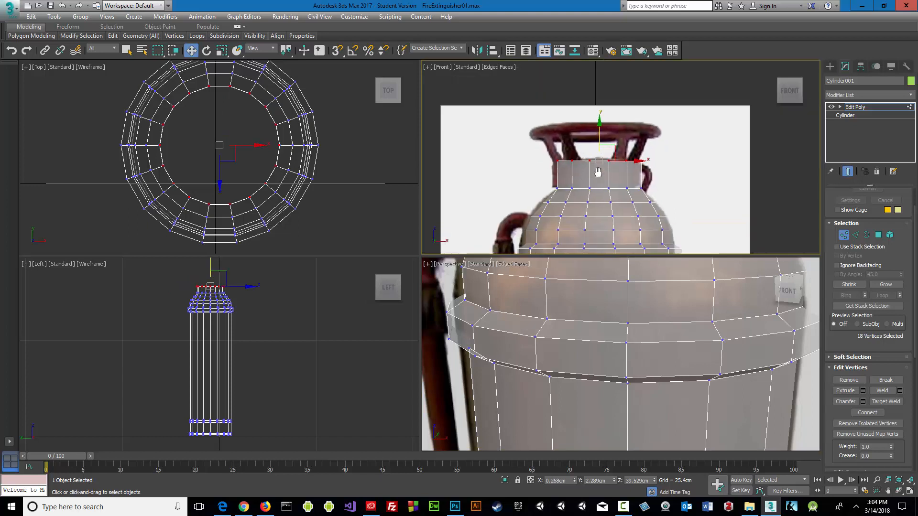
Select the ring of vertical edges around the raised collar below the shoulder and connect them with 2 segments.
{"action": "scroll", "coordinate": [605, 194], "scroll_direction": "up", "scroll_amount": 5}
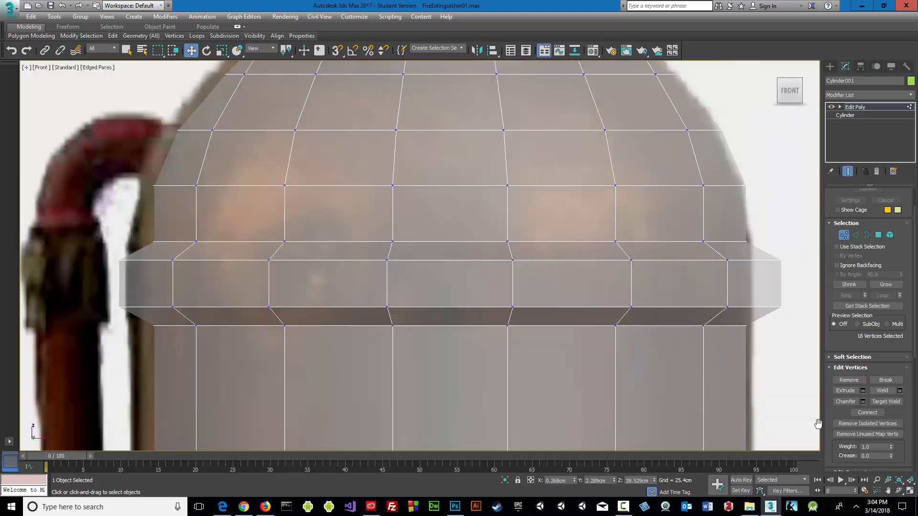
{"action": "left_click", "coordinate": [909, 491]}
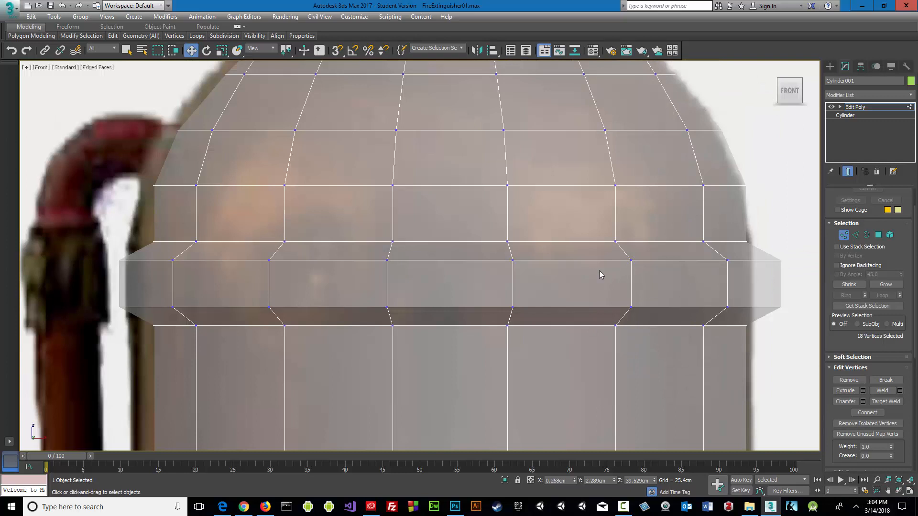
{"action": "left_click", "coordinate": [854, 235]}
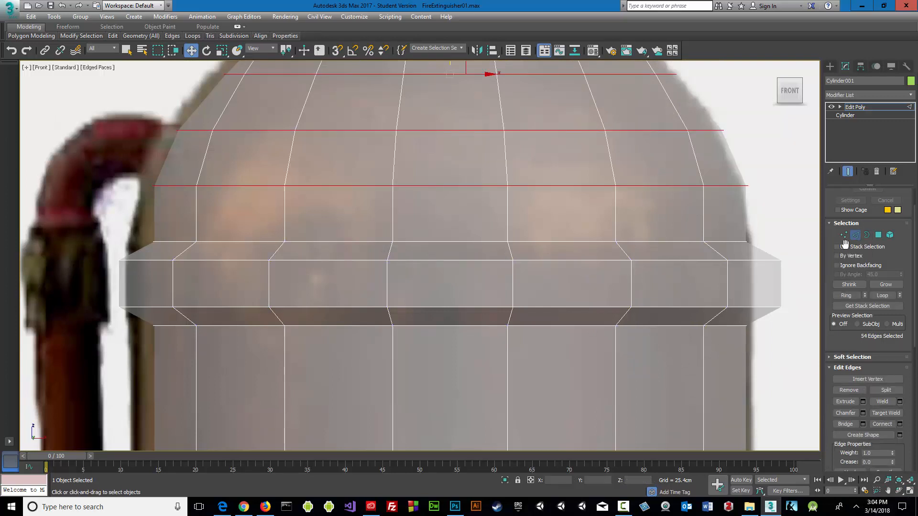
{"action": "left_click", "coordinate": [513, 287]}
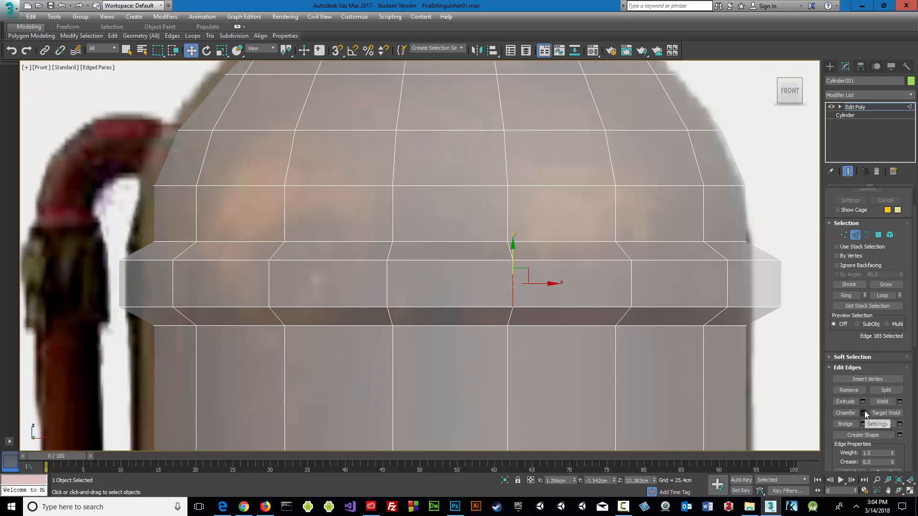
{"action": "left_click", "coordinate": [899, 424]}
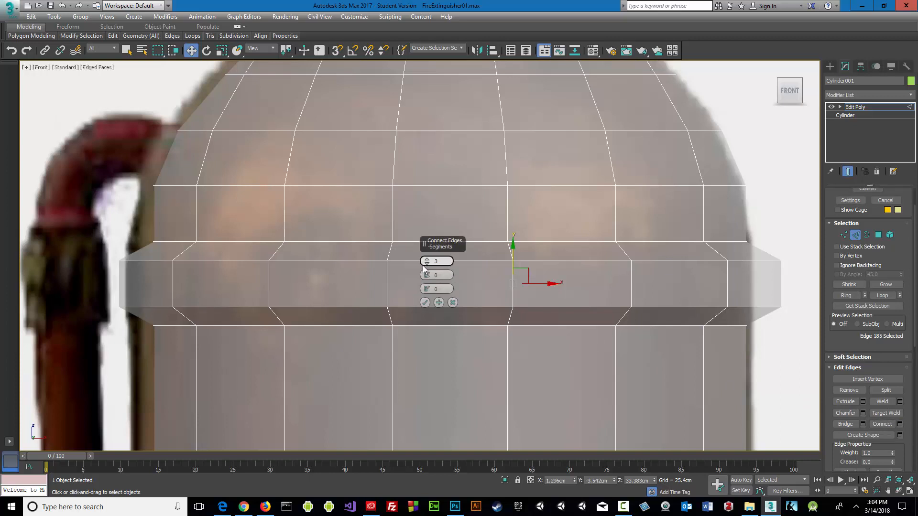
{"action": "left_click", "coordinate": [453, 302]}
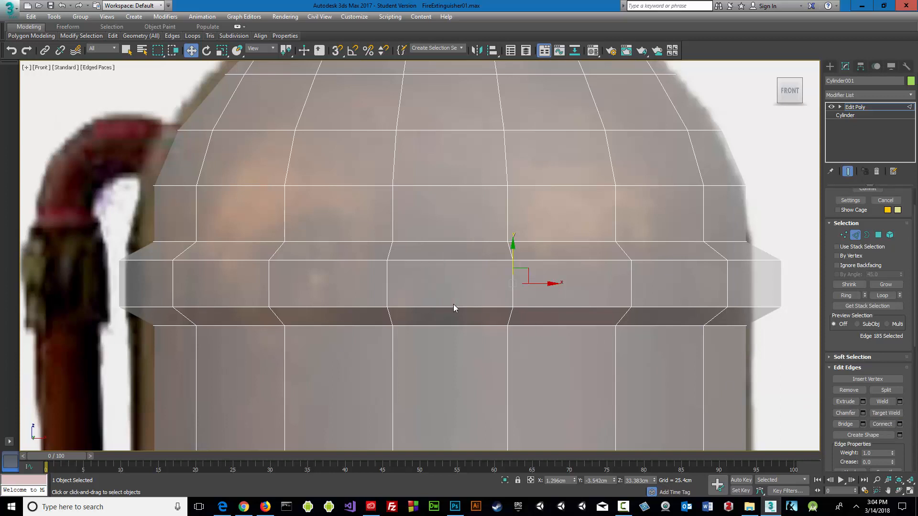
{"action": "left_click", "coordinate": [851, 297]}
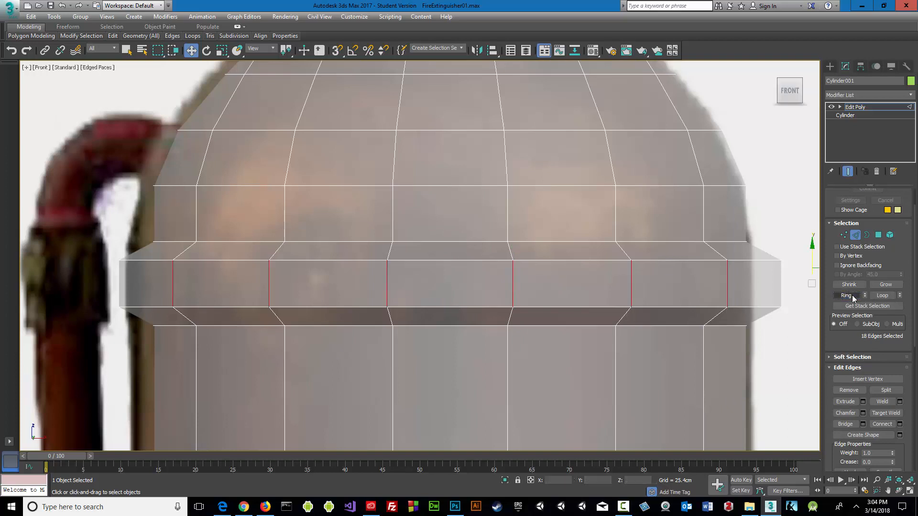
{"action": "left_click", "coordinate": [899, 425]}
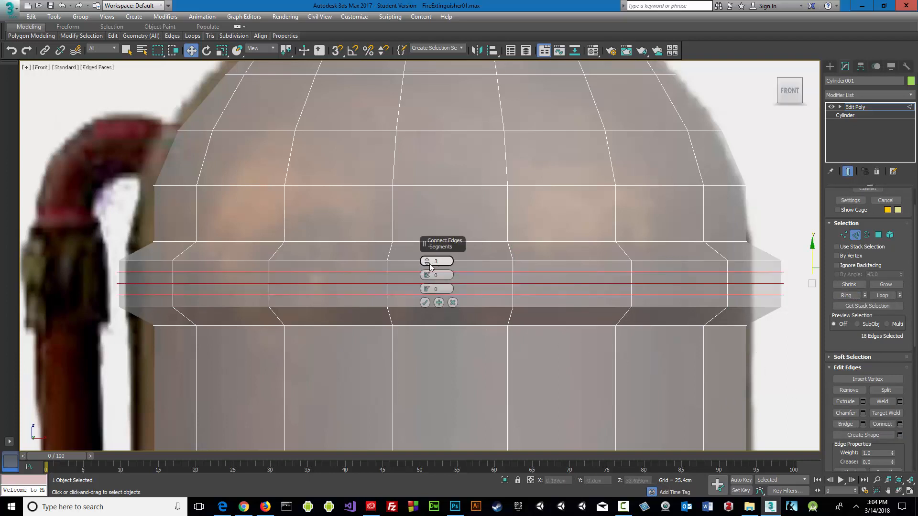
{"action": "left_click_drag", "start_coordinate": [428, 262], "coordinate": [428, 266]}
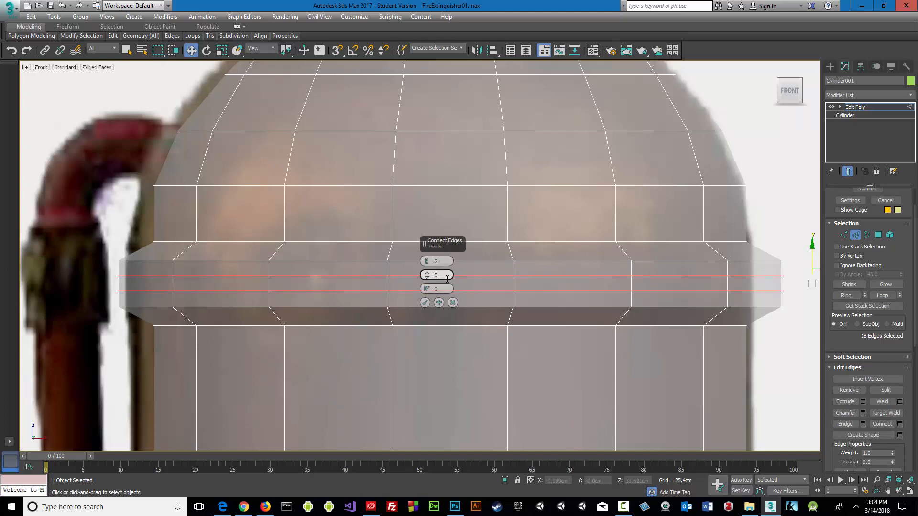
{"action": "left_click", "coordinate": [425, 302]}
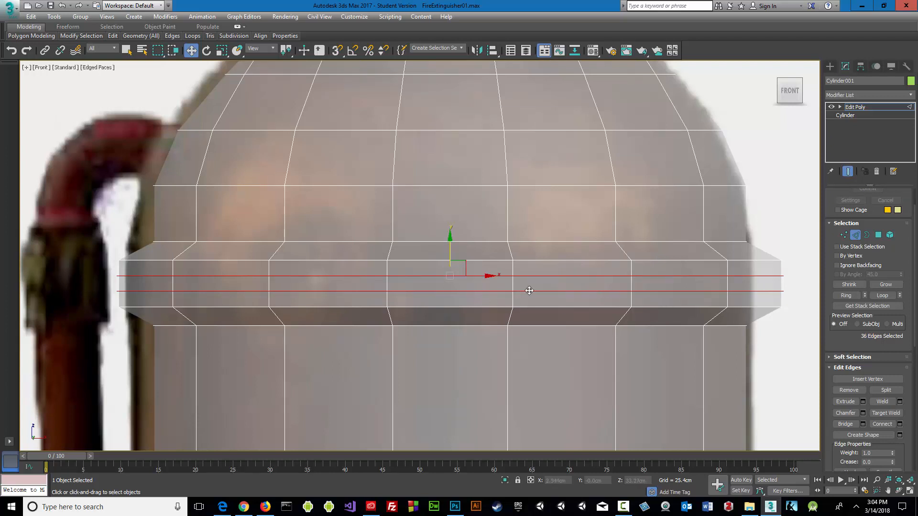
Scale the collar's two new edge loops slightly outward in the XY plane to round its profile.
{"action": "middle_click_drag", "start_coordinate": [488, 331], "coordinate": [476, 268]}
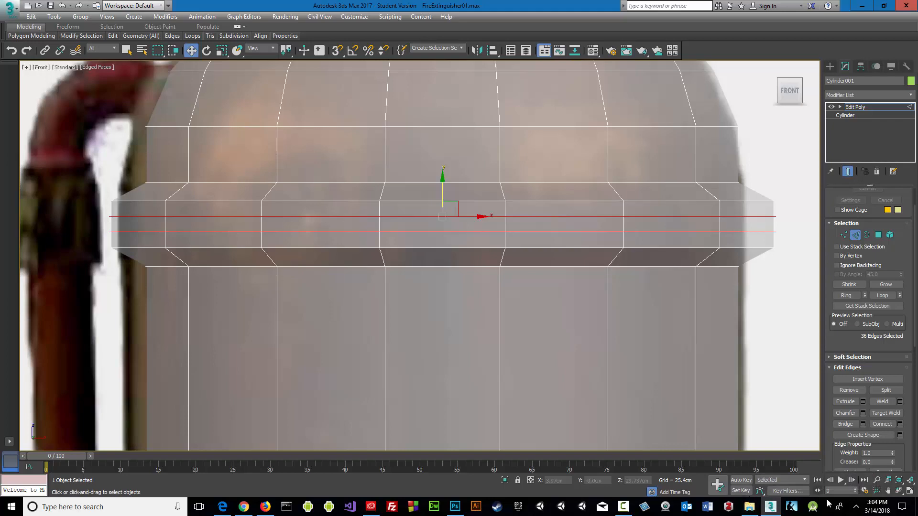
{"action": "left_click", "coordinate": [910, 491]}
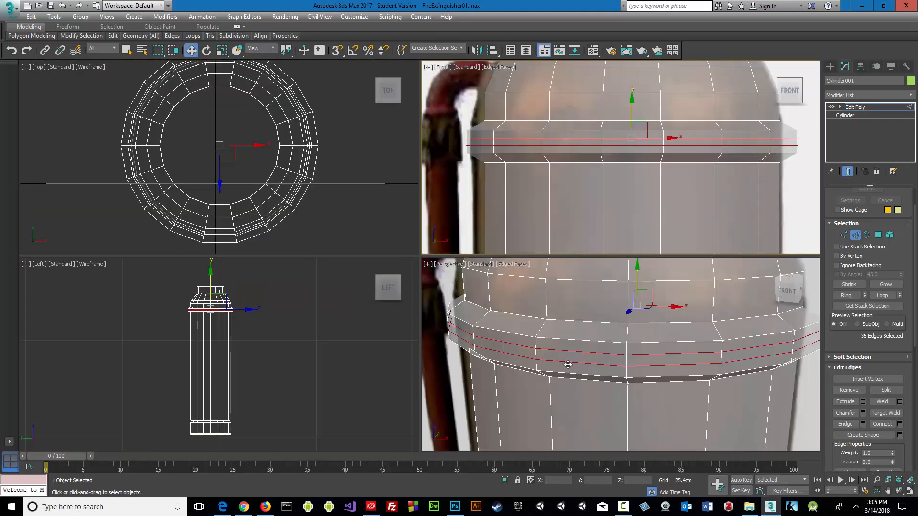
{"action": "middle_click_drag", "start_coordinate": [568, 364], "coordinate": [537, 360], "text": "alt"}
{"action": "scroll", "coordinate": [537, 360], "scroll_direction": "down", "scroll_amount": 4}
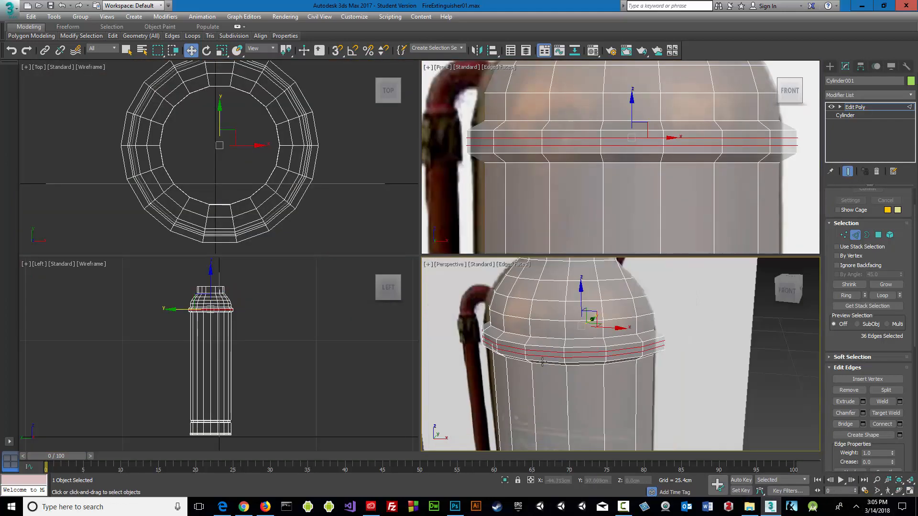
{"action": "key", "text": "r"}
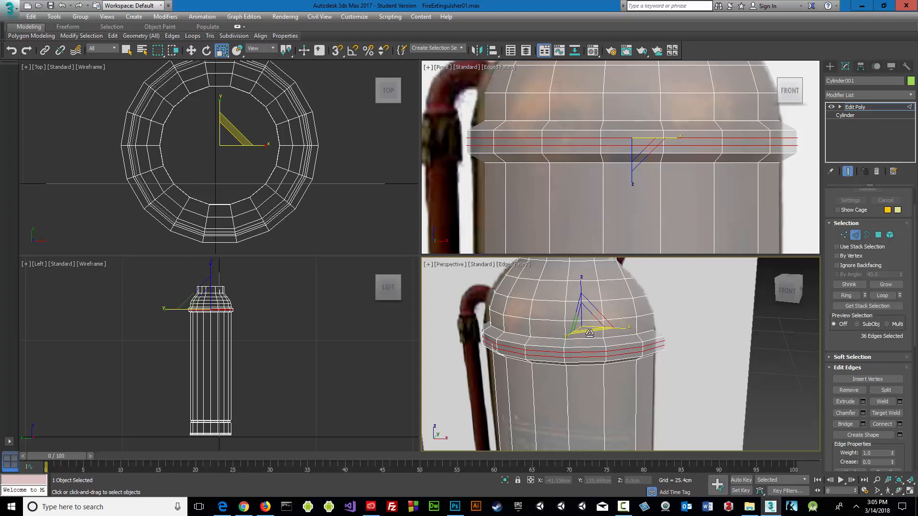
{"action": "left_click_drag", "start_coordinate": [589, 331], "coordinate": [589, 331]}
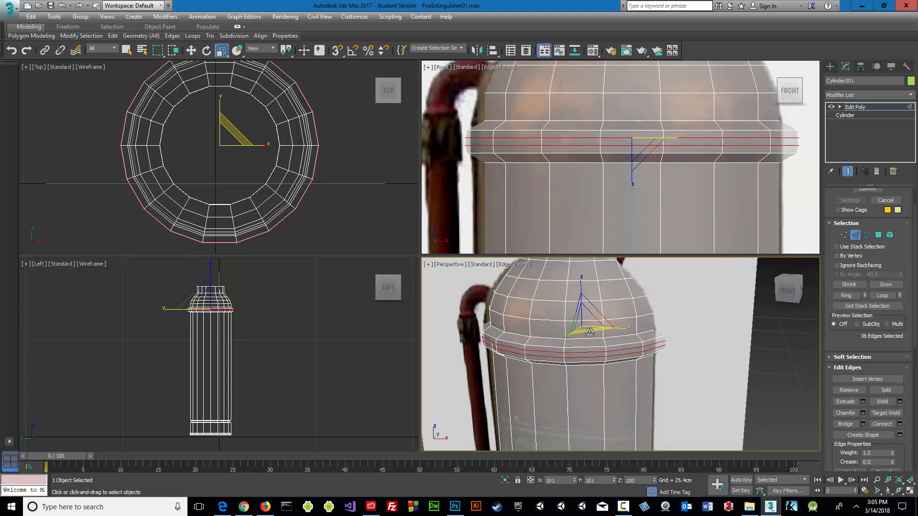
{"action": "left_click_drag", "start_coordinate": [590, 332], "coordinate": [587, 332]}
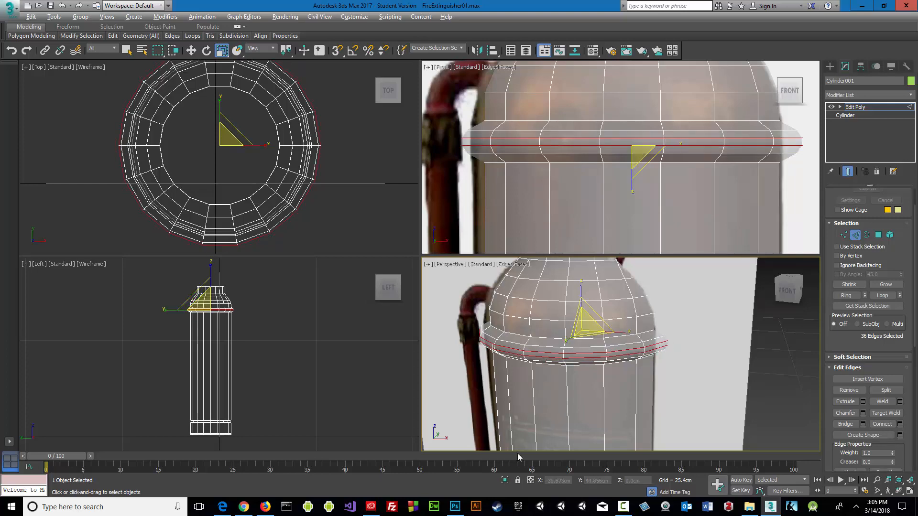
Select the ring of short vertical edges in the recessed groove near the extinguisher's base and connect them with 2 segments.
{"action": "middle_click_drag", "start_coordinate": [525, 433], "coordinate": [522, 370], "text": "alt"}
{"action": "scroll", "coordinate": [538, 350], "scroll_direction": "down", "scroll_amount": 2}
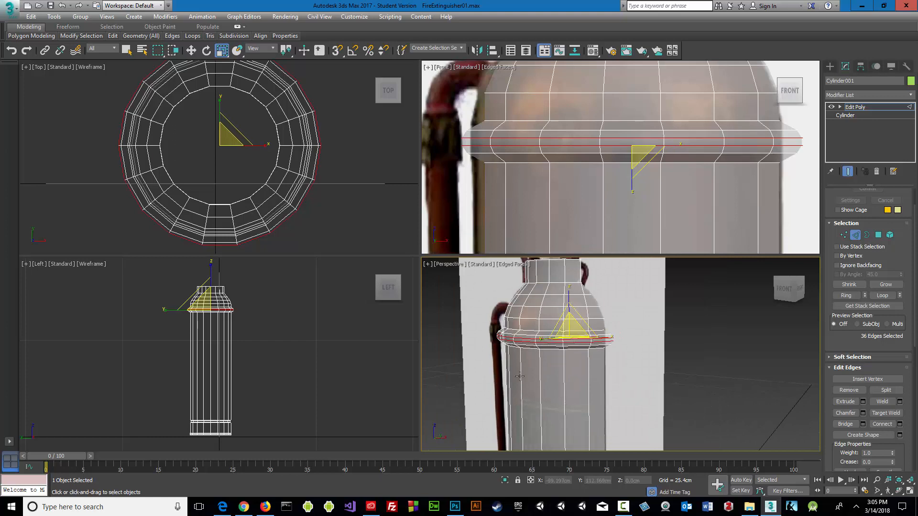
{"action": "mouse_move", "coordinate": [531, 406]}
{"action": "middle_mouse_down"}
{"action": "mouse_move", "coordinate": [539, 375]}
{"action": "mouse_move", "coordinate": [519, 290]}
{"action": "mouse_move", "coordinate": [524, 366]}
{"action": "mouse_move", "coordinate": [514, 337]}
{"action": "middle_mouse_up"}
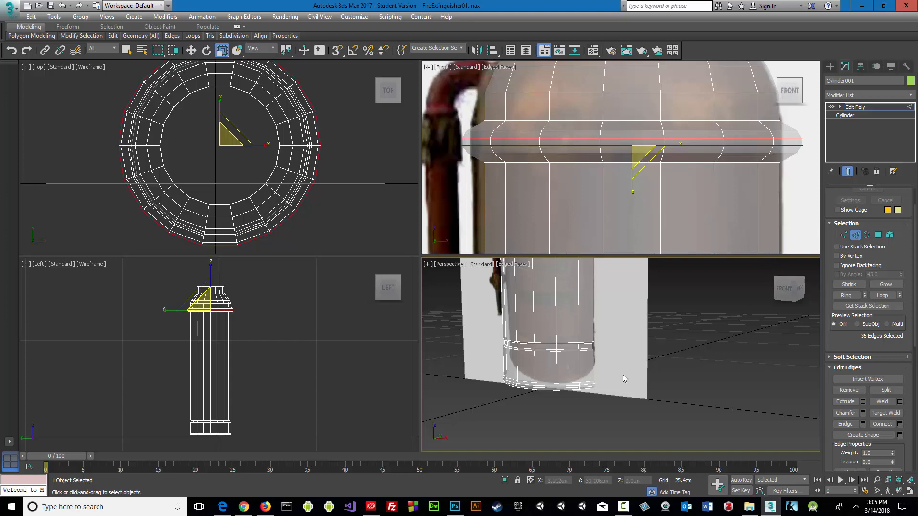
{"action": "scroll", "coordinate": [570, 366], "scroll_direction": "up", "scroll_amount": 5}
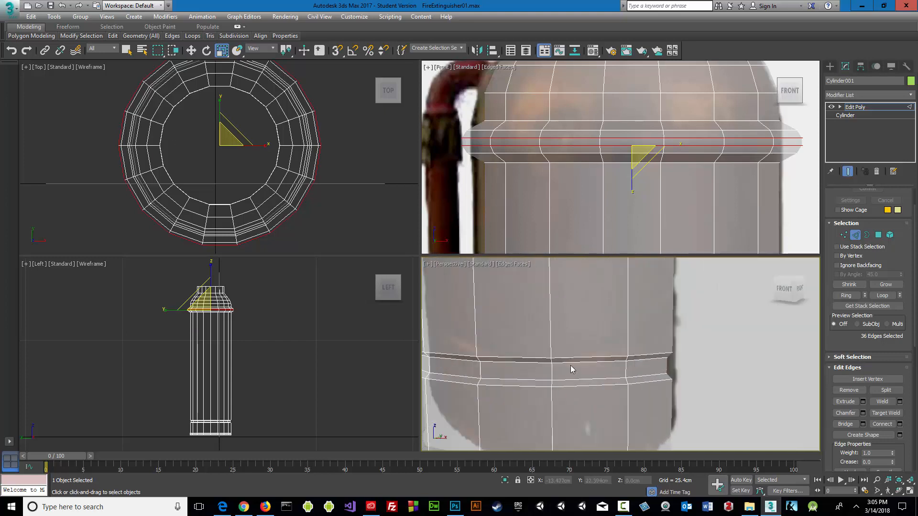
{"action": "middle_click_drag", "start_coordinate": [517, 374], "coordinate": [653, 381]}
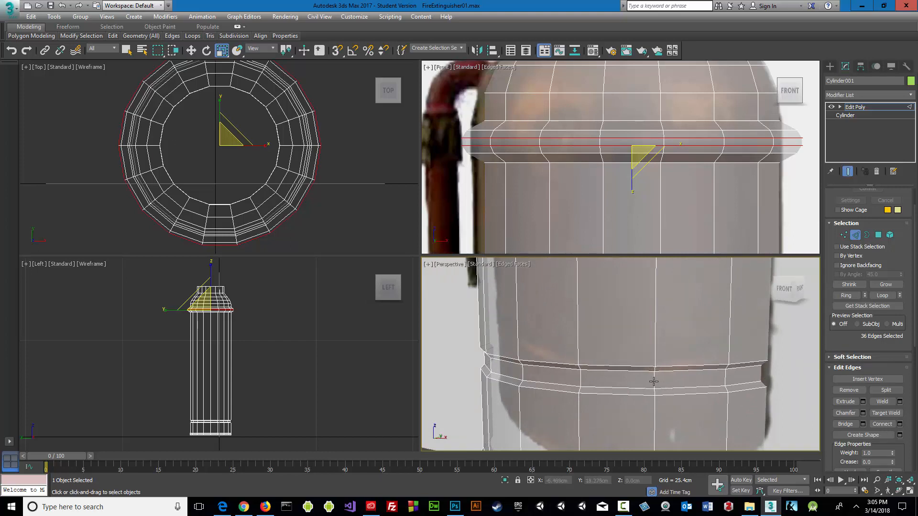
{"action": "left_click", "coordinate": [654, 381]}
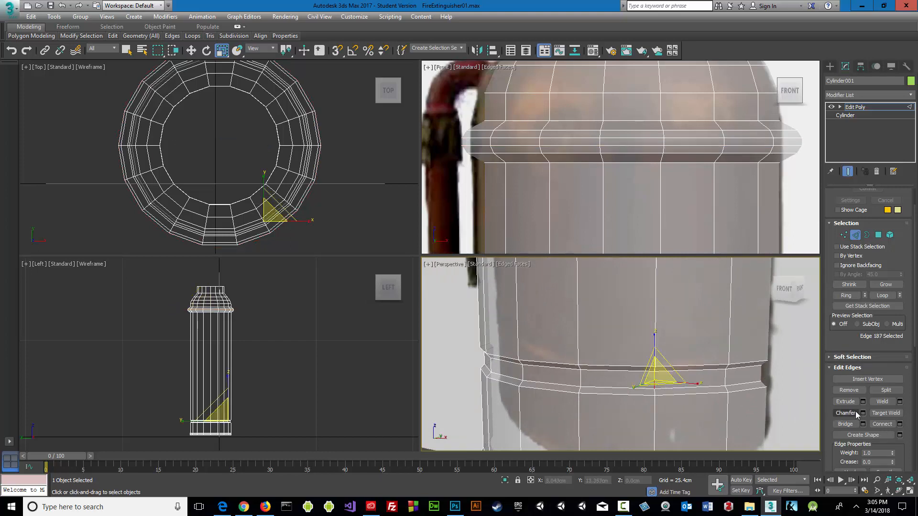
{"action": "left_click", "coordinate": [840, 298]}
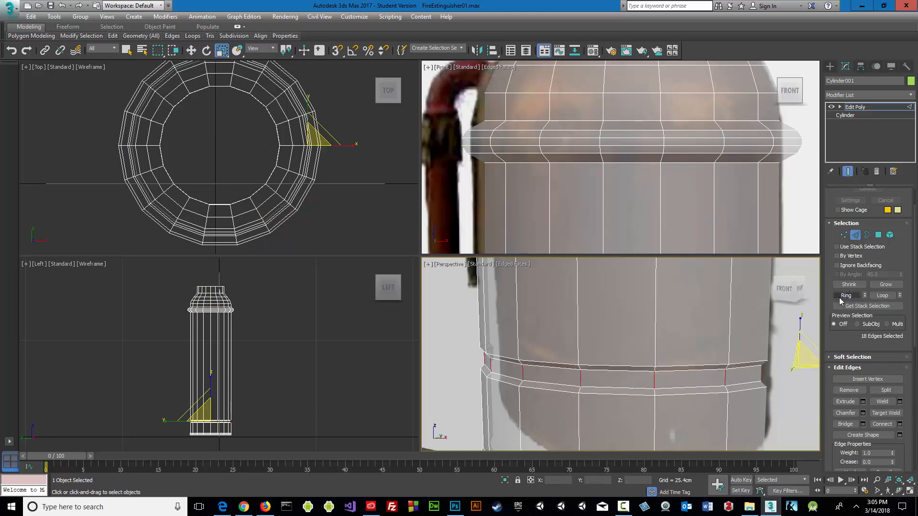
{"action": "left_click", "coordinate": [900, 424]}
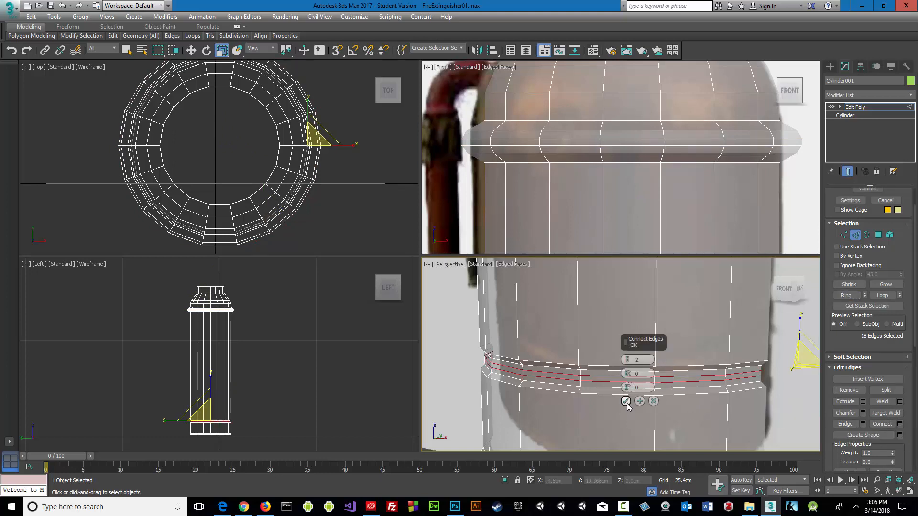
{"action": "left_click", "coordinate": [626, 402]}
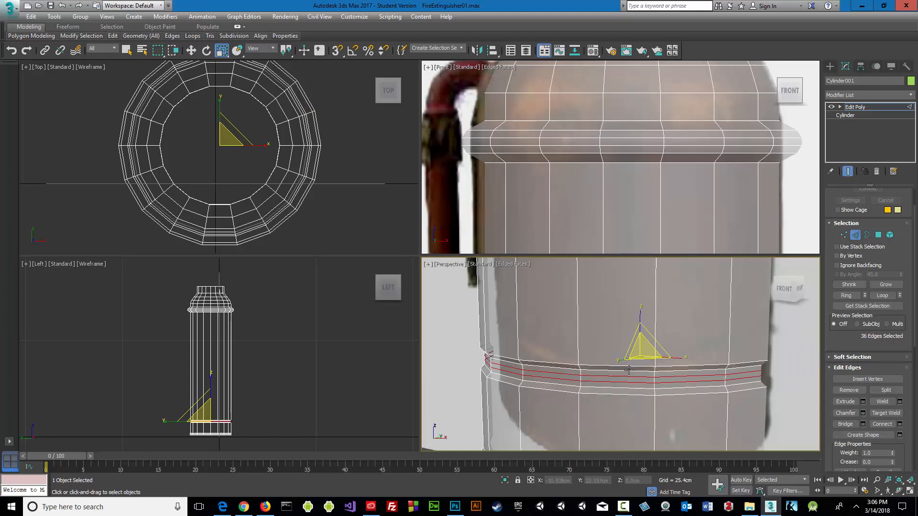
Scale the base groove's two new edge loops slightly inward in the XY plane to round the recess.
{"action": "middle_click_drag", "start_coordinate": [628, 369], "coordinate": [628, 380], "text": "alt"}
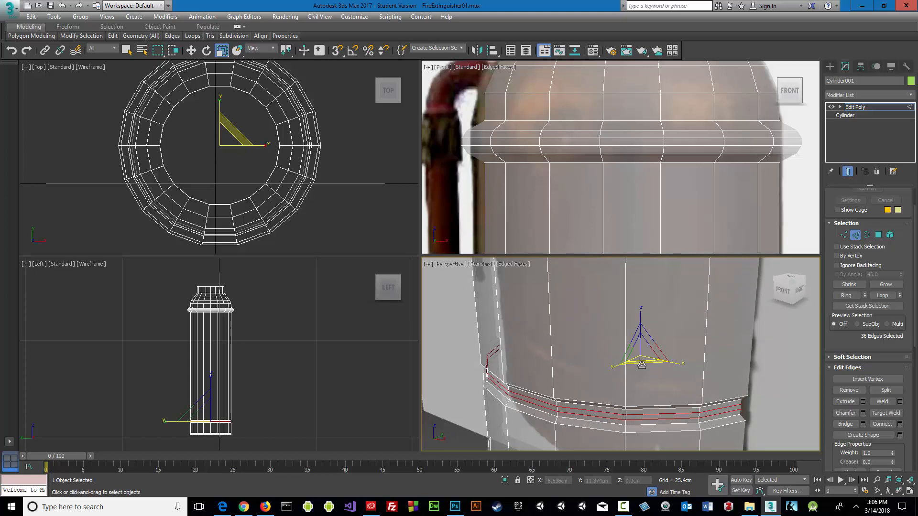
{"action": "left_click_drag", "start_coordinate": [641, 363], "coordinate": [641, 365]}
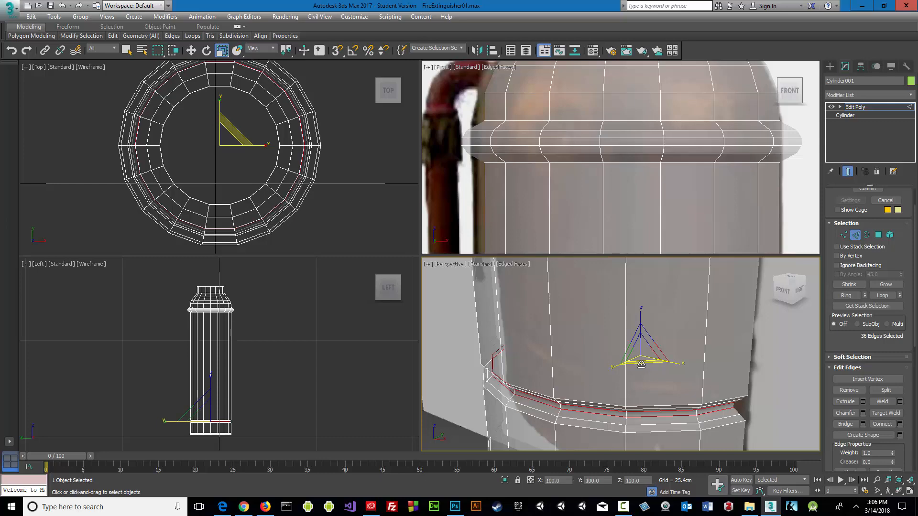
{"action": "middle_click_drag", "start_coordinate": [582, 422], "coordinate": [618, 417], "text": "alt"}
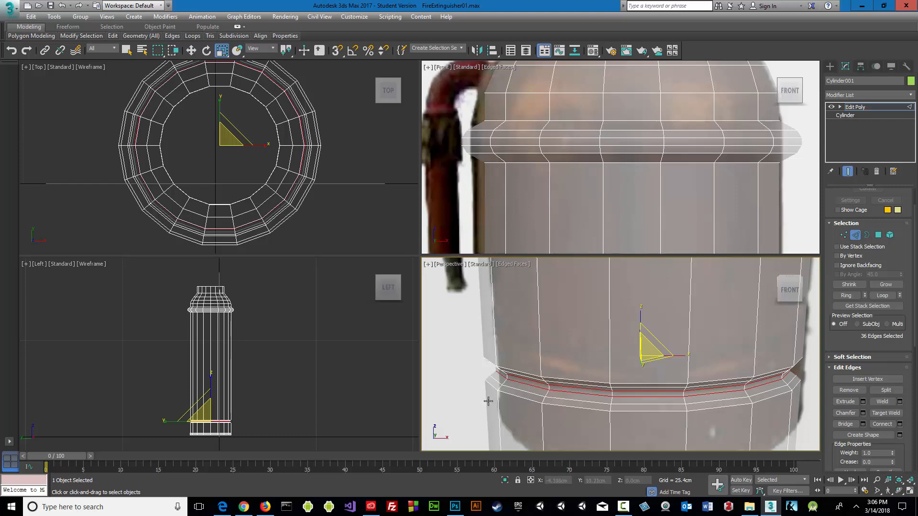
{"action": "scroll", "coordinate": [512, 327], "scroll_direction": "down", "scroll_amount": 4}
{"action": "scroll", "coordinate": [514, 330], "scroll_direction": "down", "scroll_amount": 2}
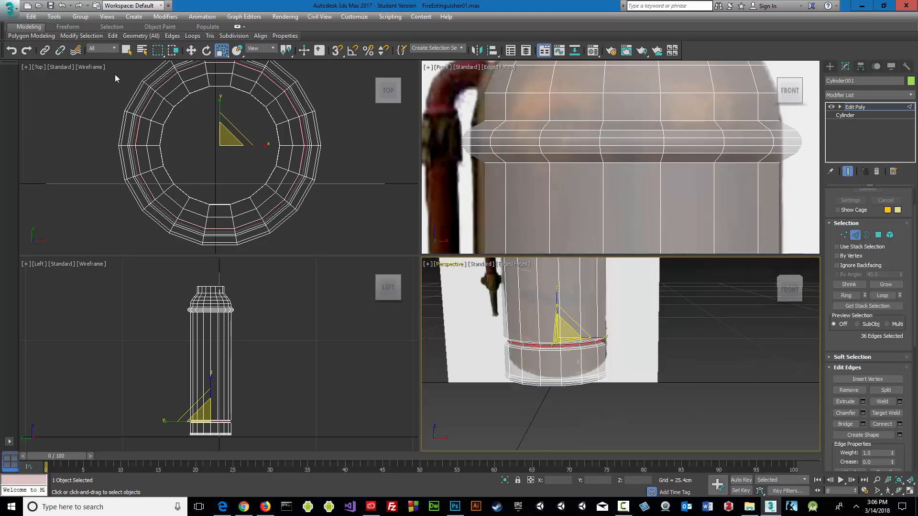
Save the scene as an incremented copy named FireExtinguisher02.max.
{"action": "left_click", "coordinate": [9, 8]}
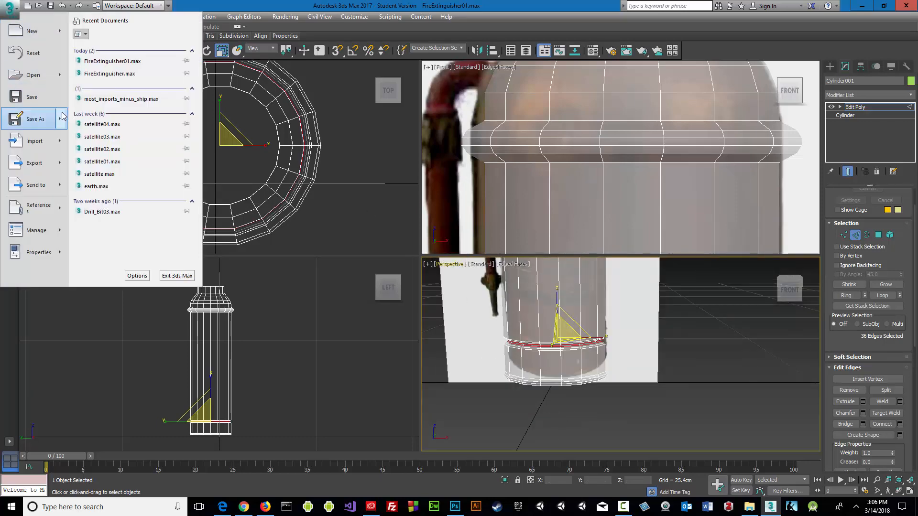
{"action": "mouse_move", "coordinate": [62, 119]}
{"action": "left_click", "coordinate": [119, 65]}
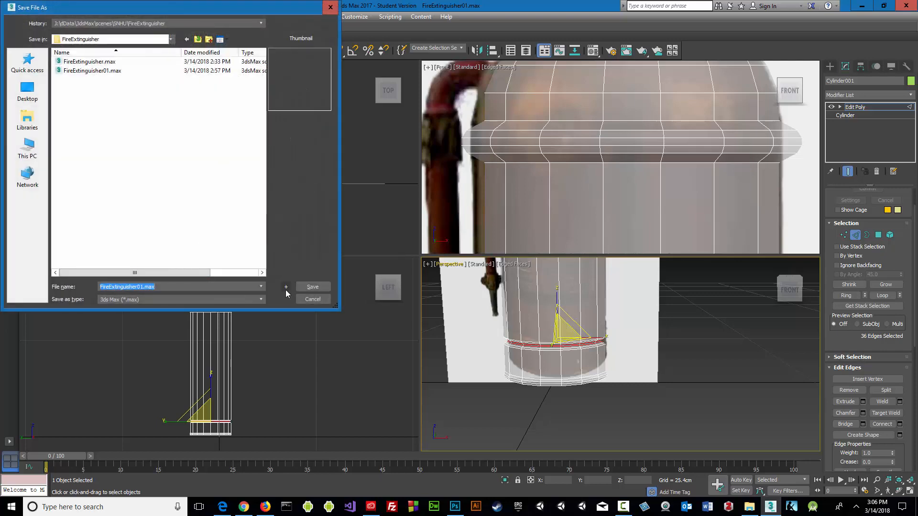
{"action": "left_click", "coordinate": [285, 287]}
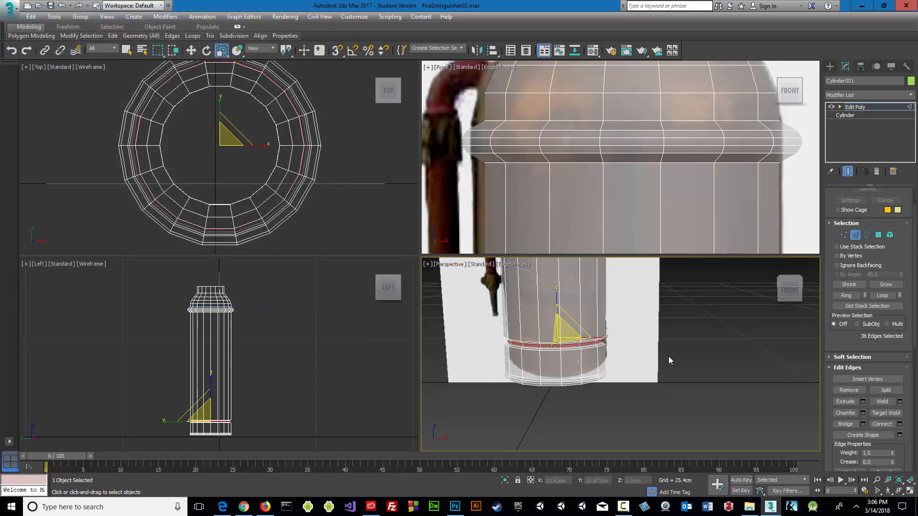
Switch to the Move tool, leave edge sub-object mode and turn off the body's see-through display.
{"action": "scroll", "coordinate": [668, 356], "scroll_direction": "up", "scroll_amount": 5}
{"action": "key", "text": "w"}
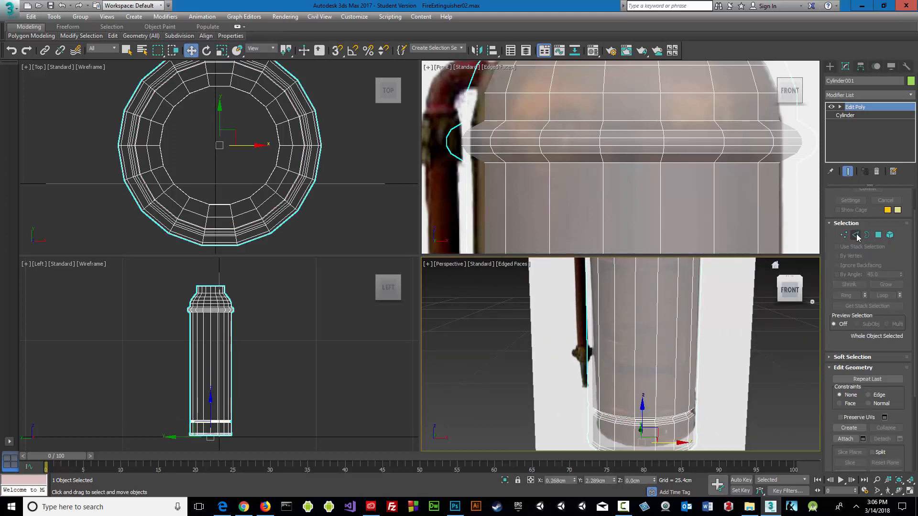
{"action": "left_click", "coordinate": [855, 235]}
{"action": "key", "text": "alt+x"}
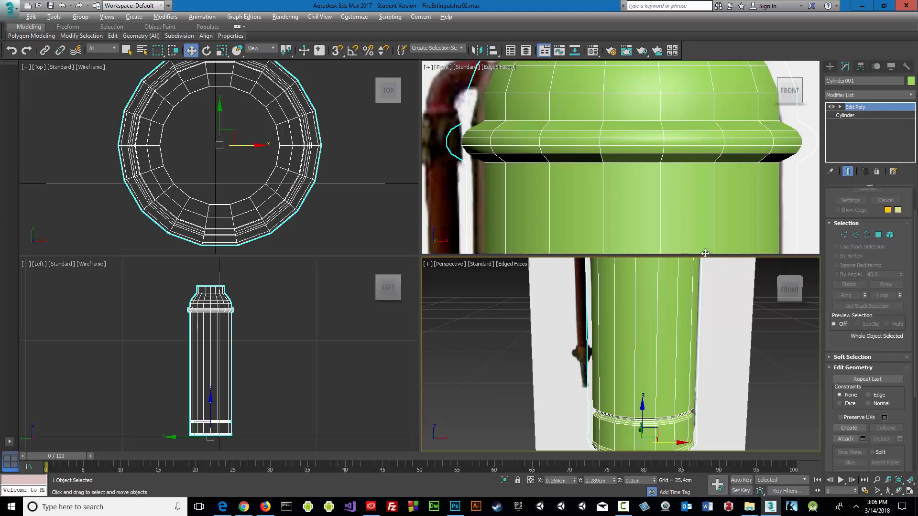
Frame the model in all viewports, maximize the Perspective view and examine the whole shaded extinguisher body from several angles.
{"action": "scroll", "coordinate": [574, 176], "scroll_direction": "down", "scroll_amount": 5}
{"action": "scroll", "coordinate": [574, 175], "scroll_direction": "down", "scroll_amount": 4}
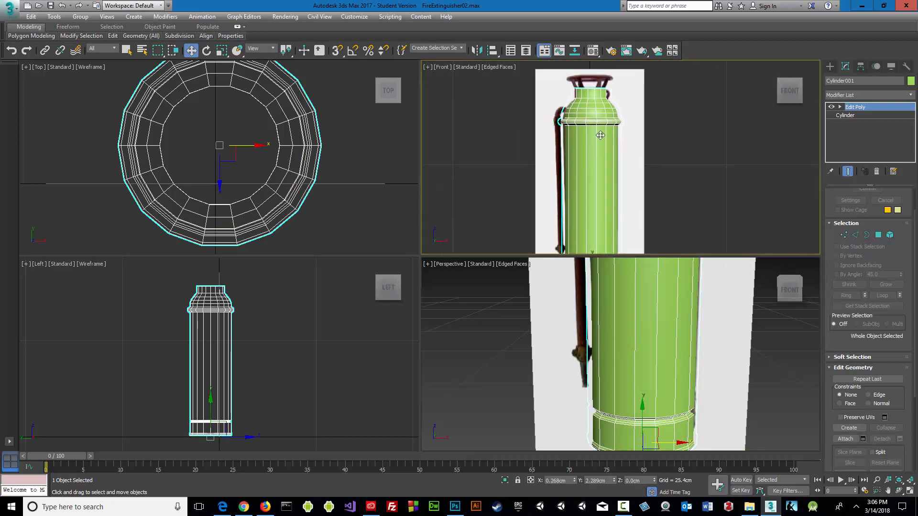
{"action": "left_click", "coordinate": [911, 480]}
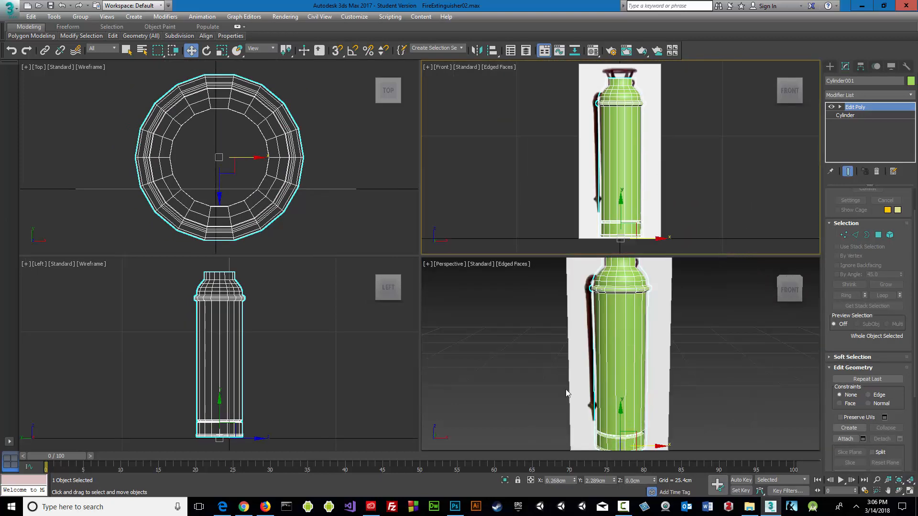
{"action": "middle_click_drag", "start_coordinate": [566, 380], "coordinate": [600, 378], "text": "alt"}
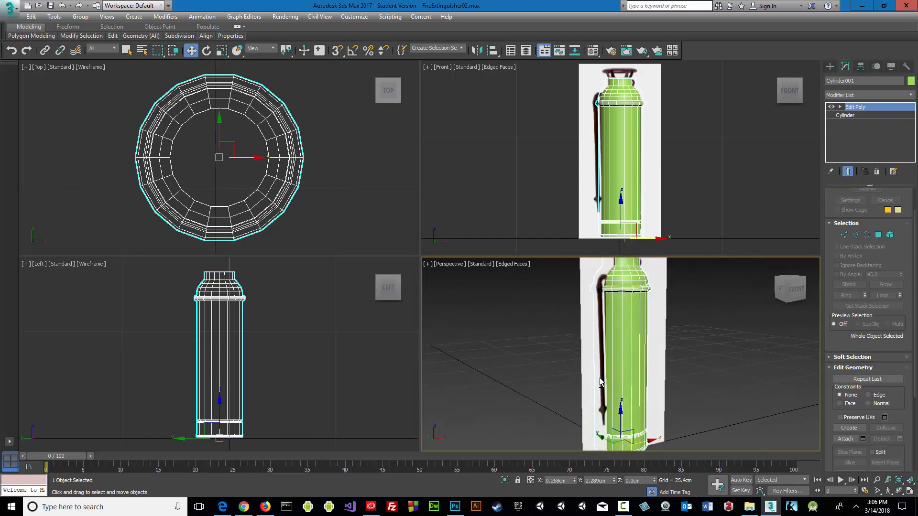
{"action": "left_click", "coordinate": [909, 492]}
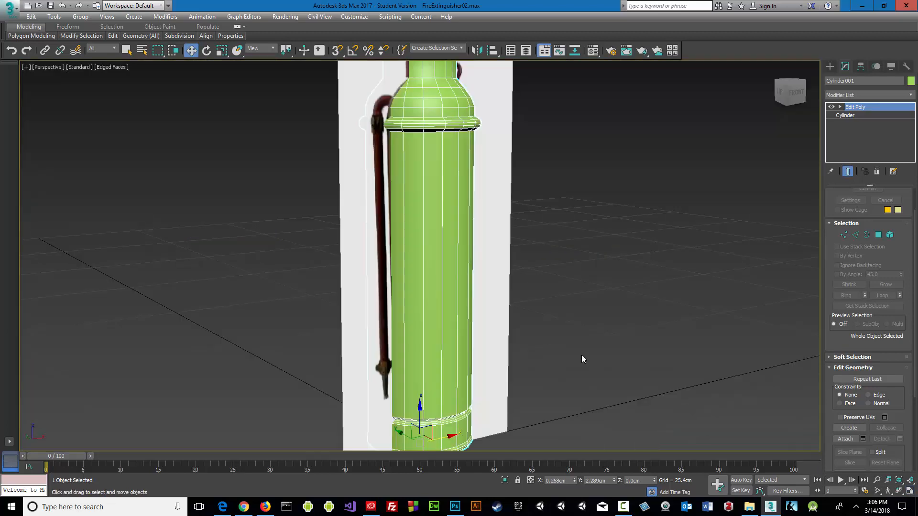
{"action": "scroll", "coordinate": [552, 279], "scroll_direction": "up", "scroll_amount": 4}
{"action": "middle_click_drag", "start_coordinate": [549, 291], "coordinate": [506, 306], "text": "alt"}
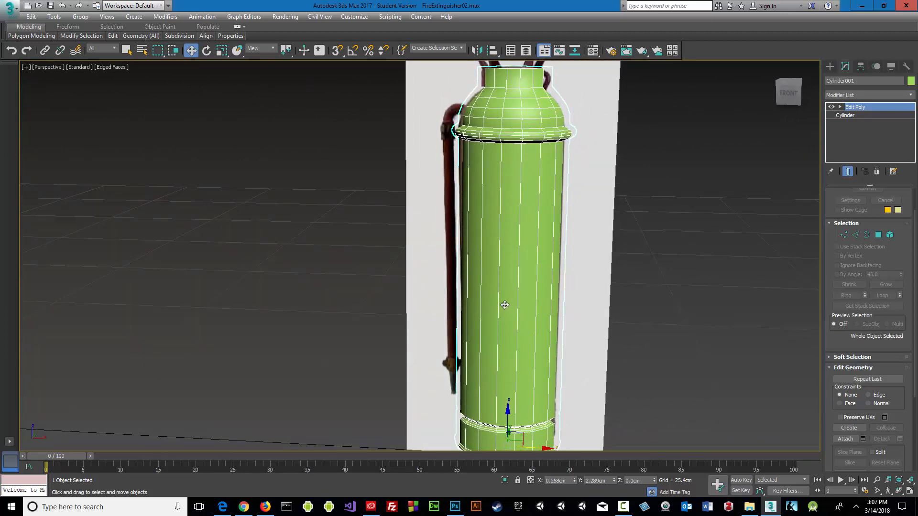